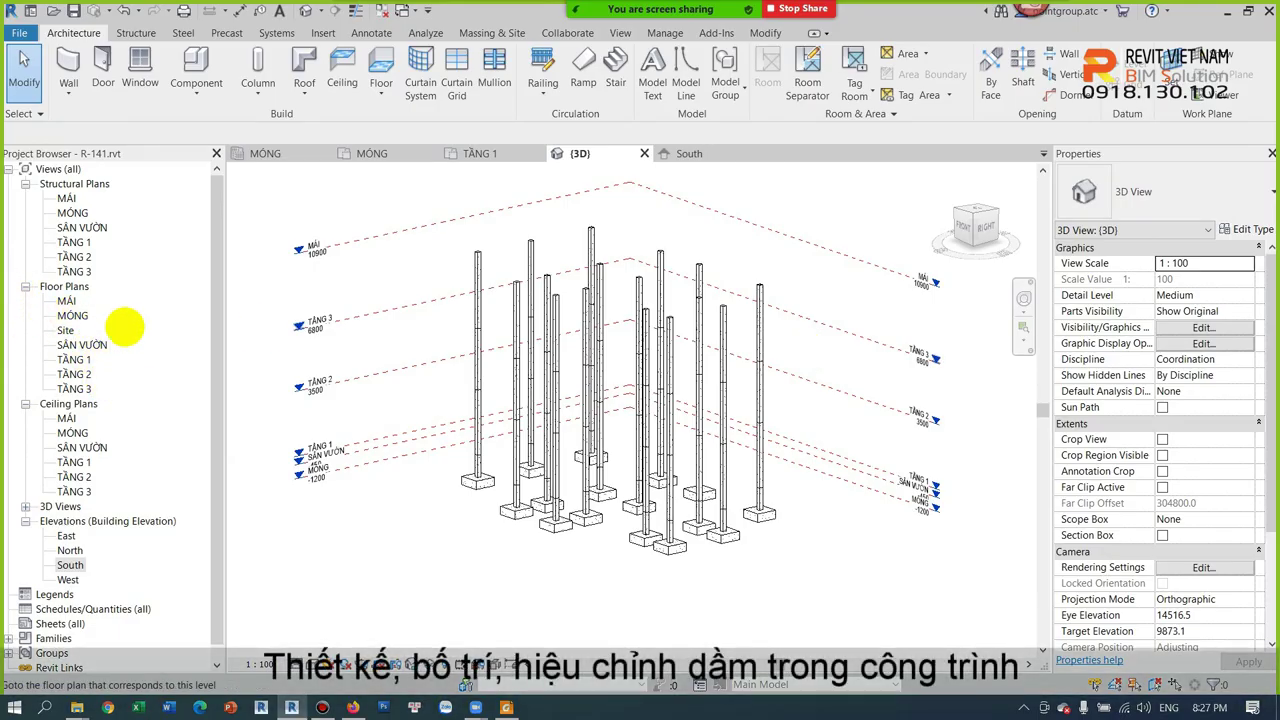
Step: Open the MÓNG structural plan and zoom to the footings on gridlines A–C and 1–4
click(75, 242)
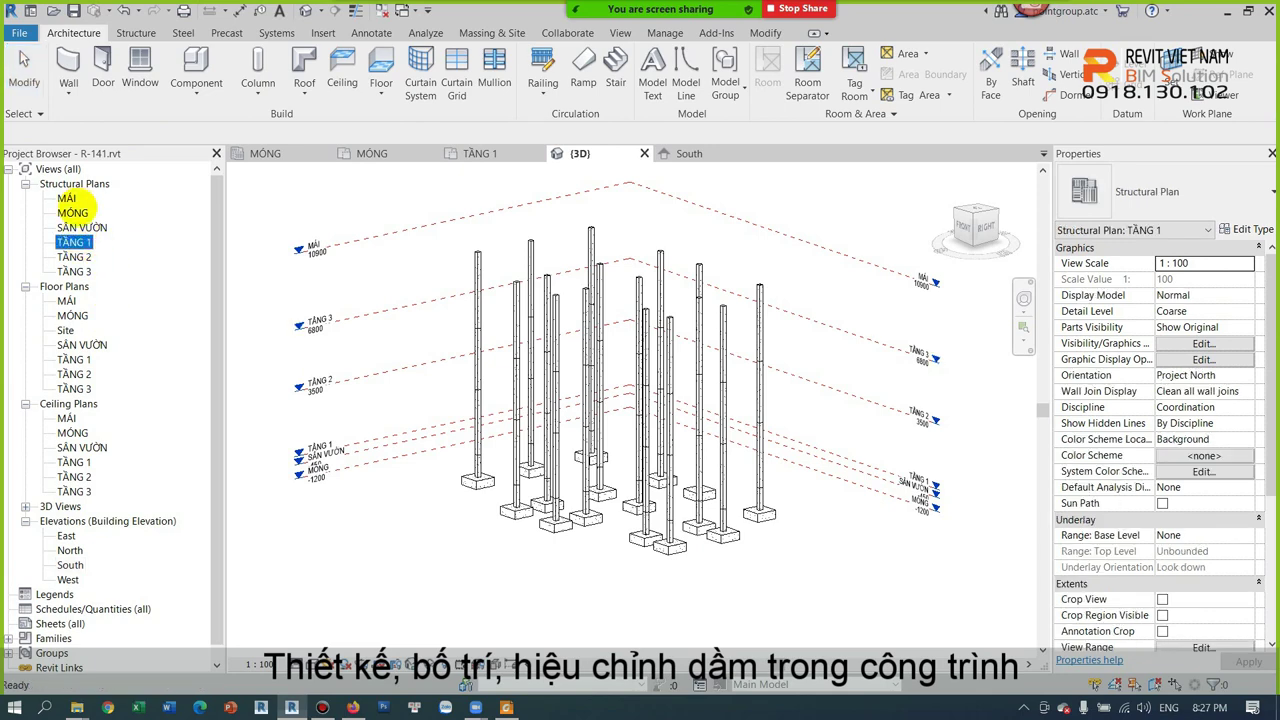
double_click(72, 212)
scroll(643, 423, down, 2)
scroll(591, 523, down, 2)
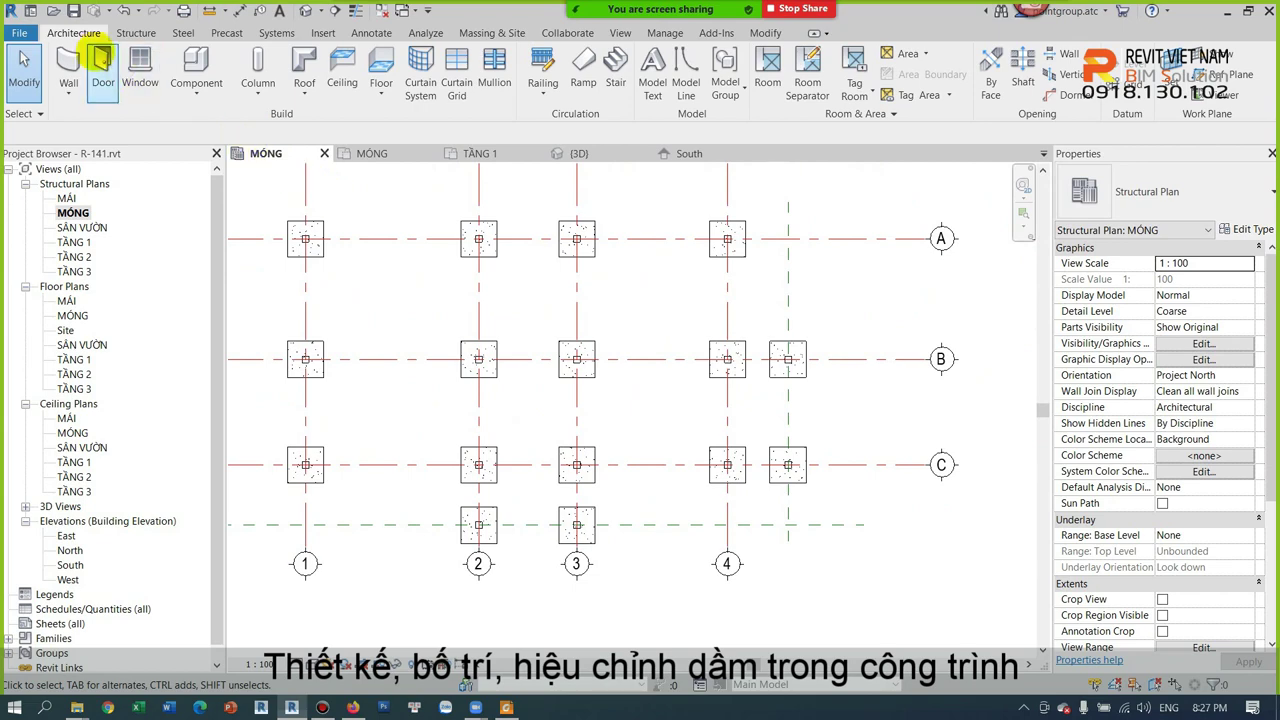
click(136, 32)
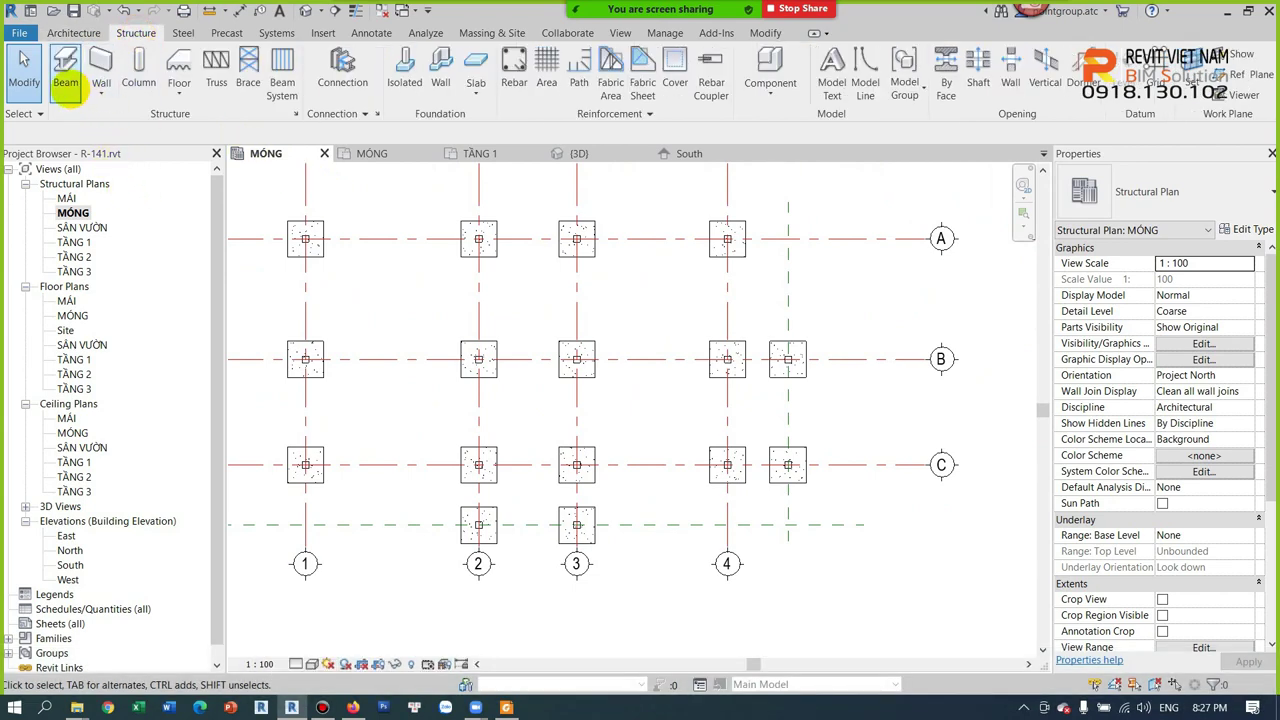
Step: Start a beam and load Concrete-Rectangular Beam.rfa from Structural Framing > Concrete
click(66, 80)
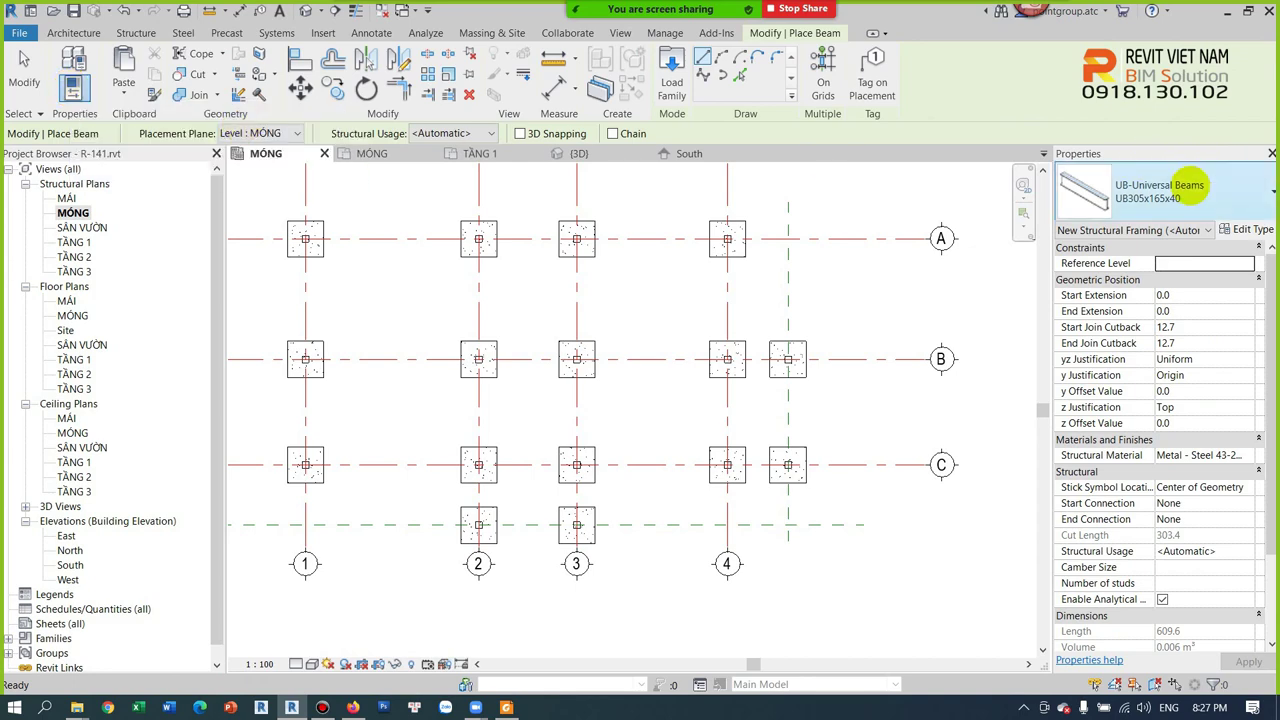
click(672, 75)
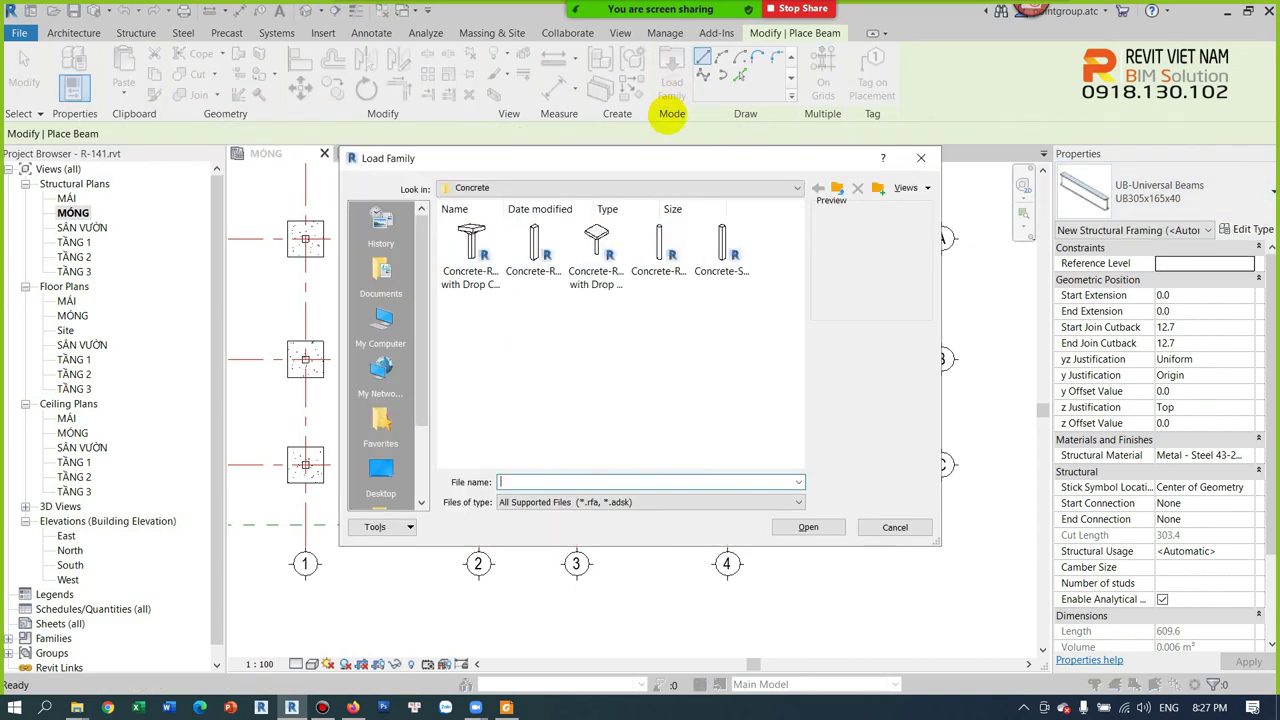
click(842, 188)
click(842, 188)
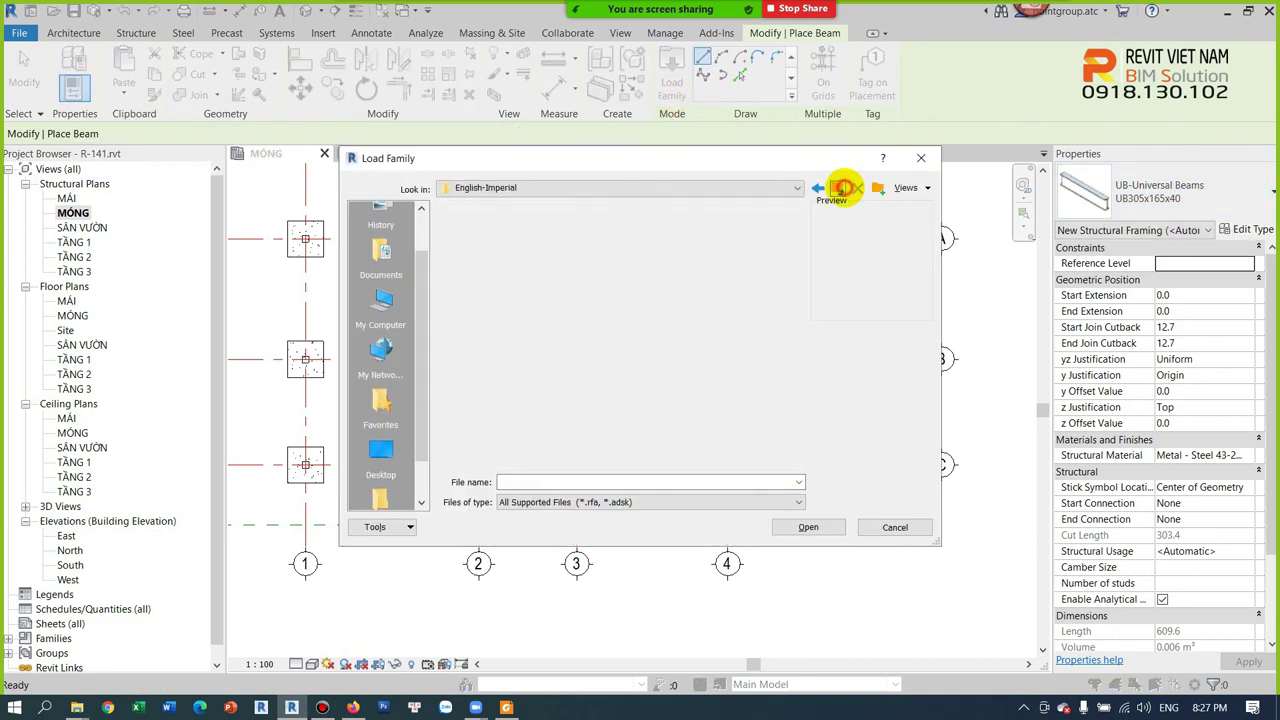
scroll(722, 388, down, 1)
scroll(724, 390, down, 3)
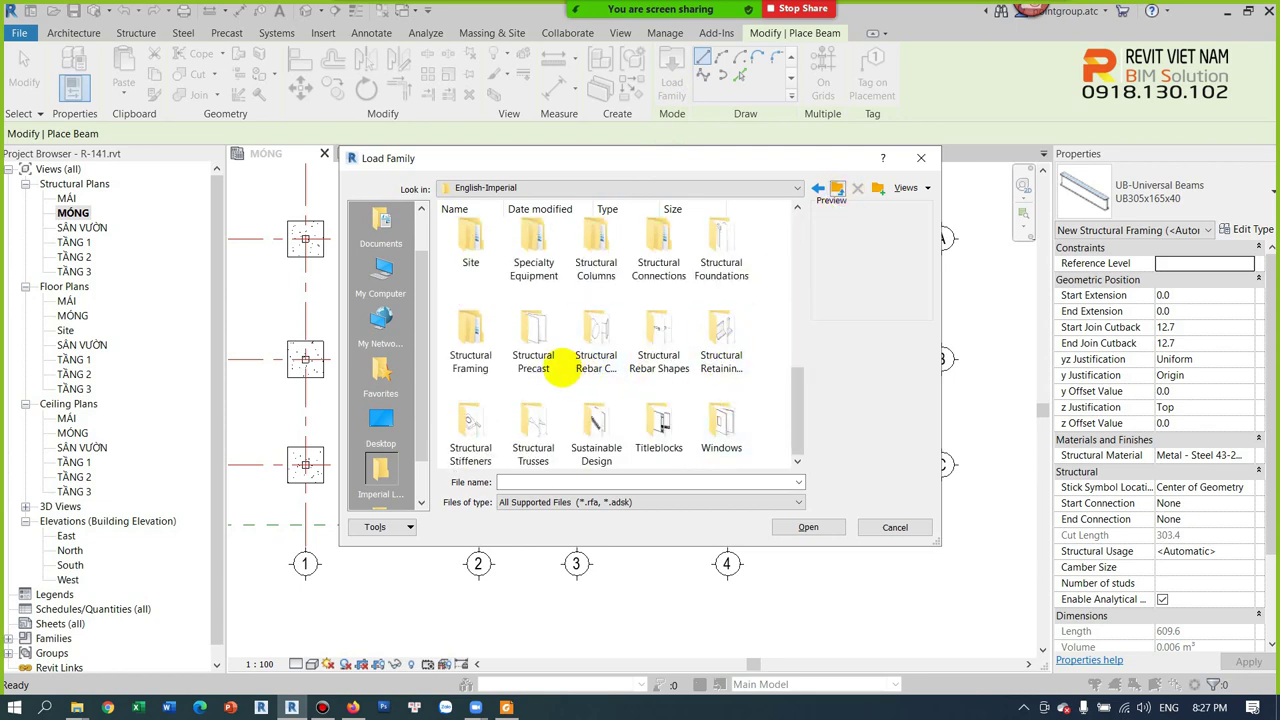
double_click(478, 340)
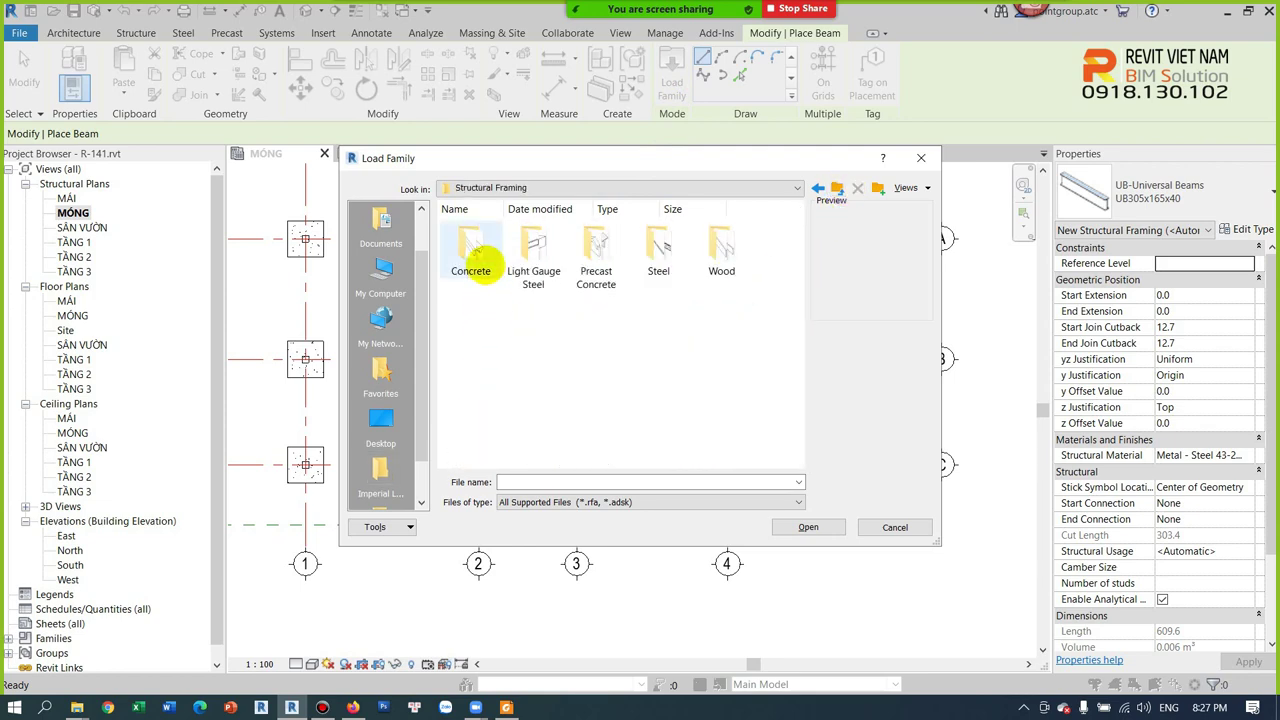
double_click(471, 255)
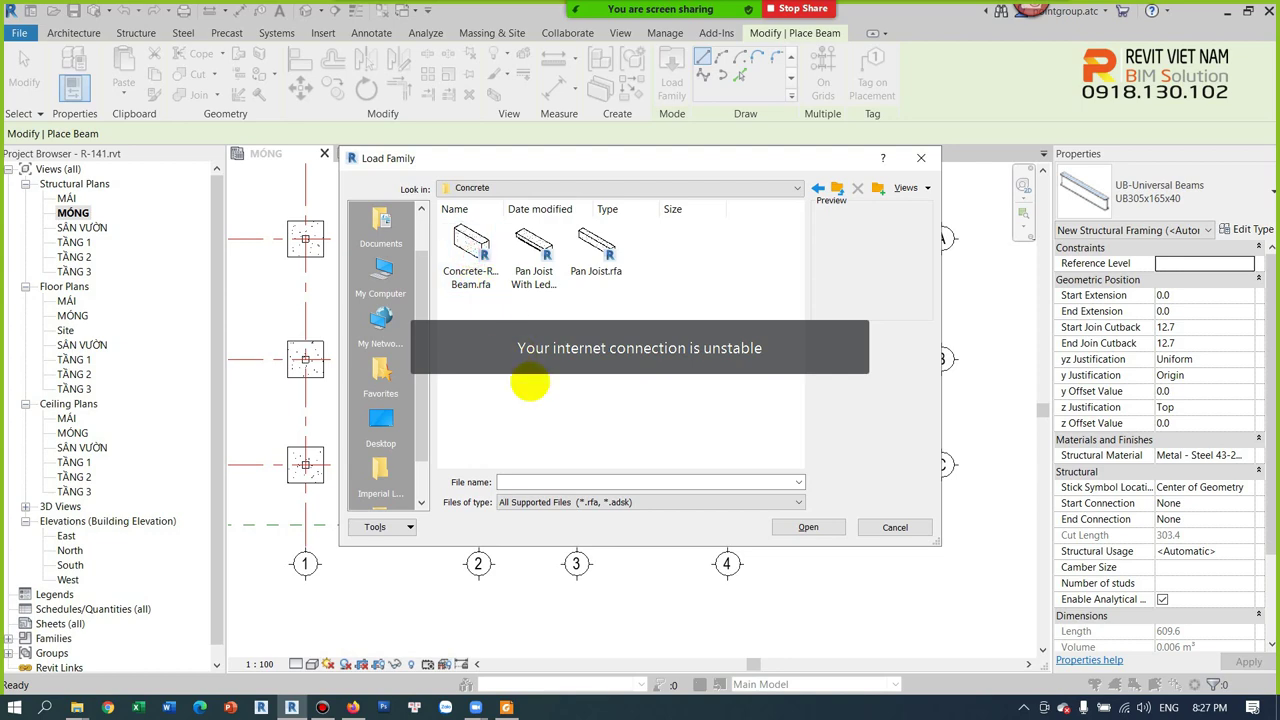
click(471, 250)
click(810, 526)
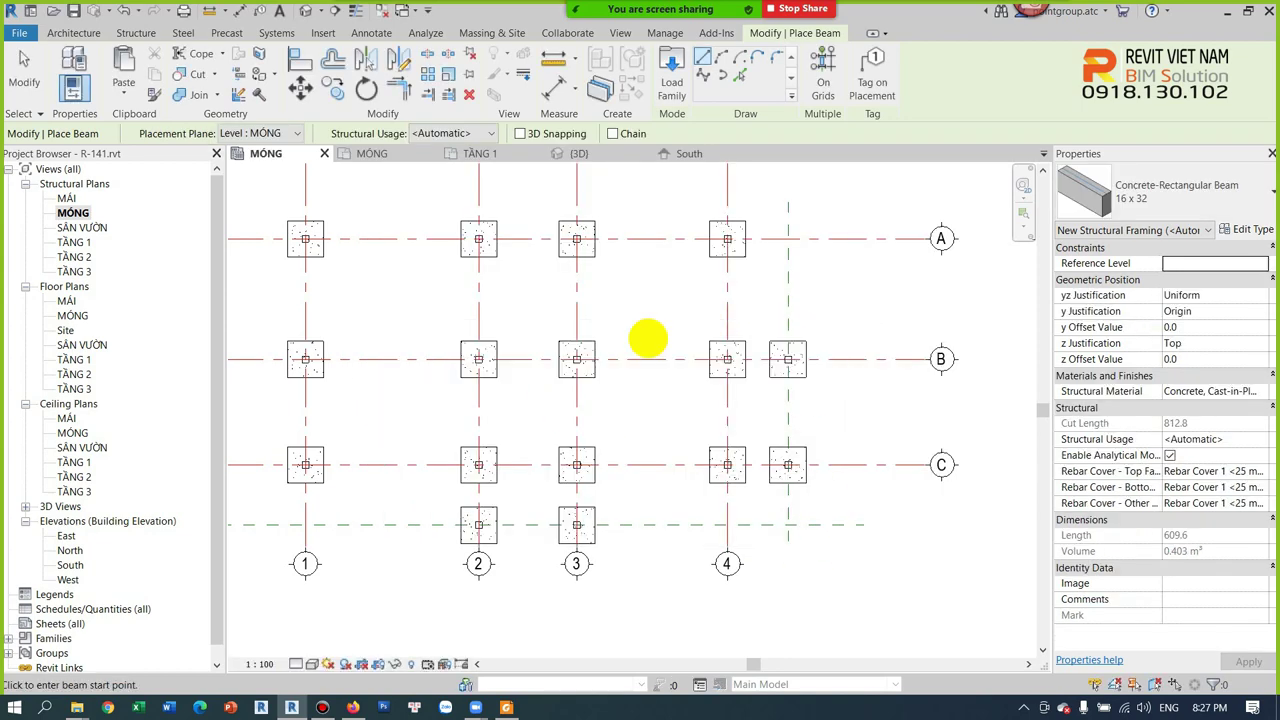
Step: Duplicate the beam type as D-300X550 with b = 300 and h = 550
click(1238, 228)
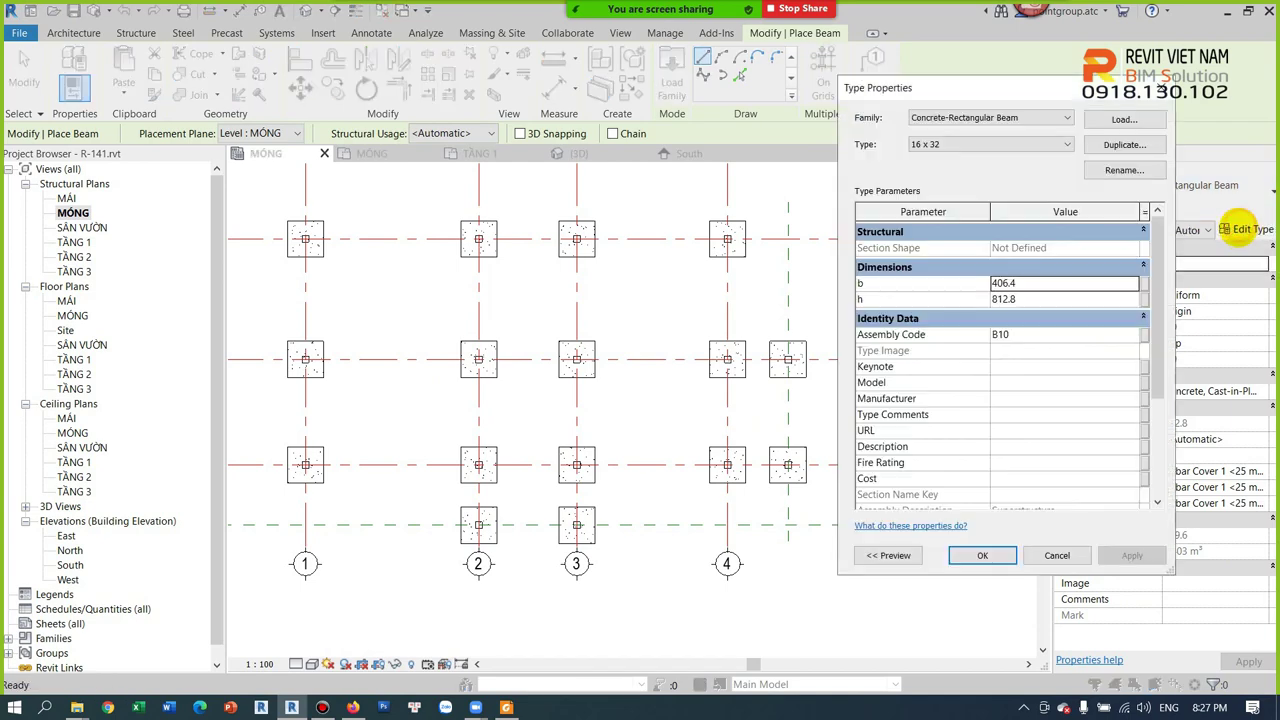
click(1110, 144)
text(D-300X550)
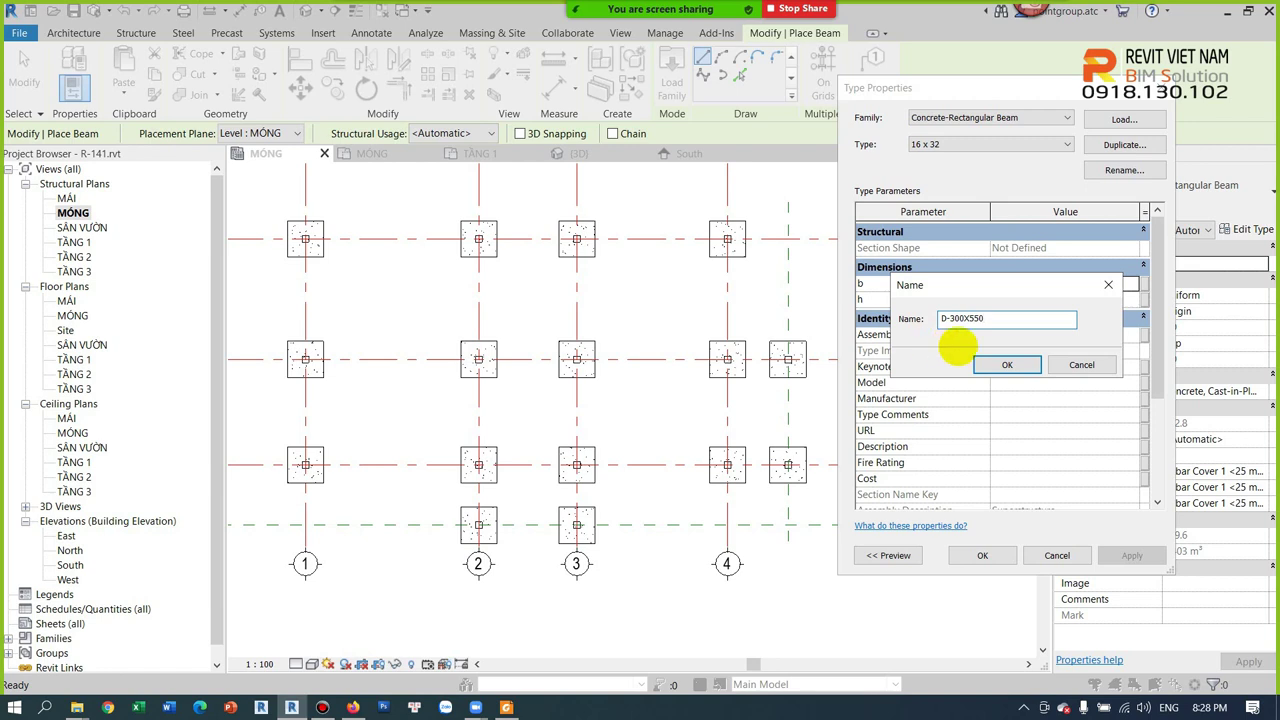
click(1006, 364)
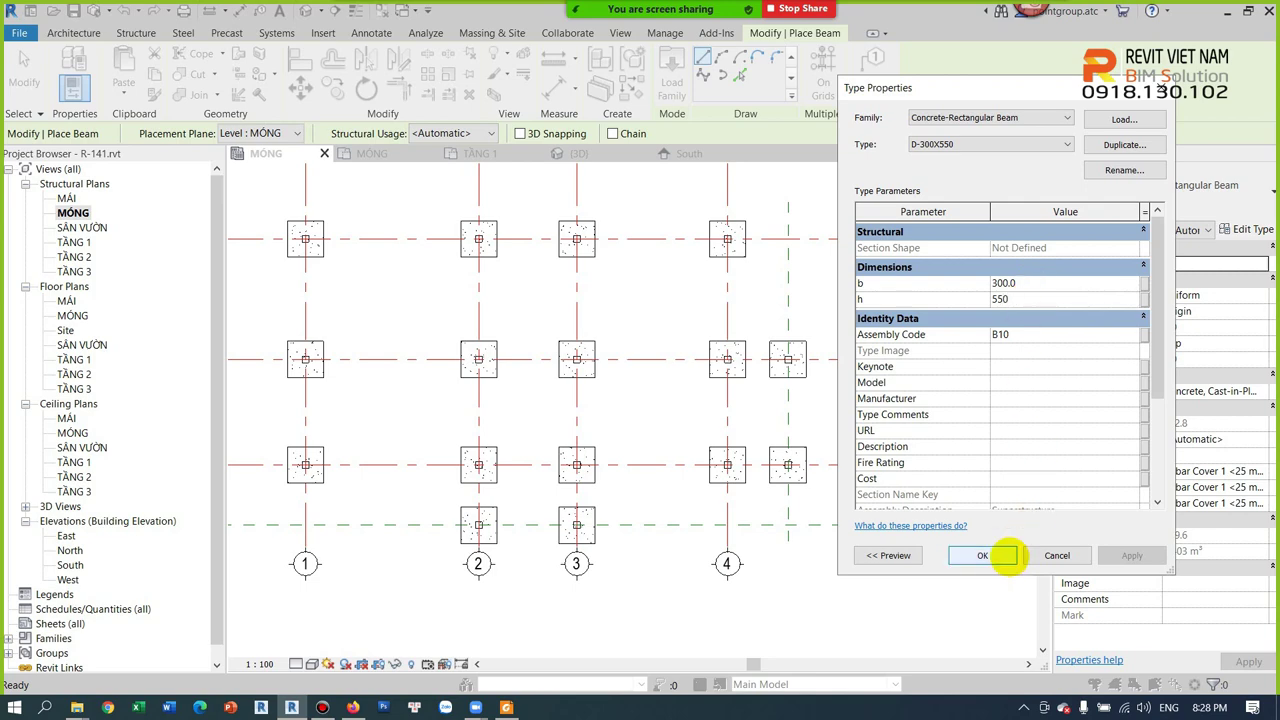
click(1005, 556)
click(822, 75)
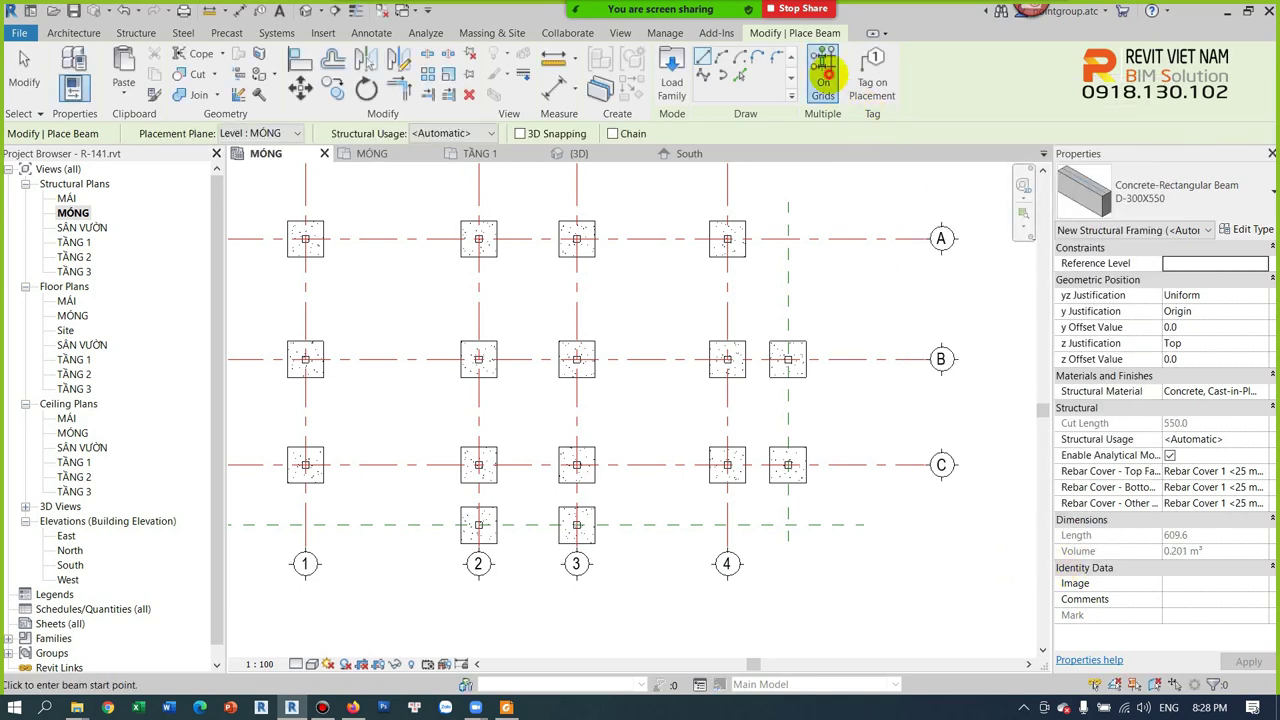
Step: Place D-300X550 beams on all gridlines A–C and 1–4 using On Grids
scroll(828, 494, down, 2)
drag(833, 537, 431, 296)
click(724, 68)
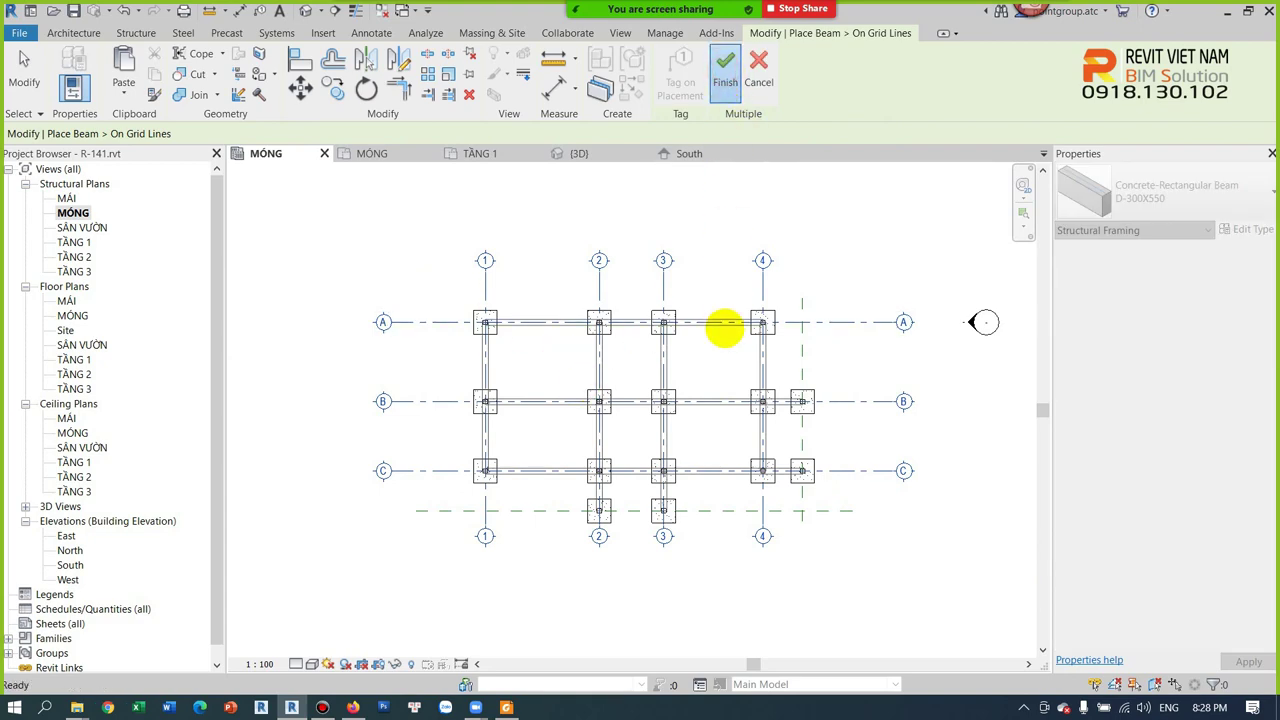
scroll(771, 437, up, 2)
scroll(780, 463, up, 2)
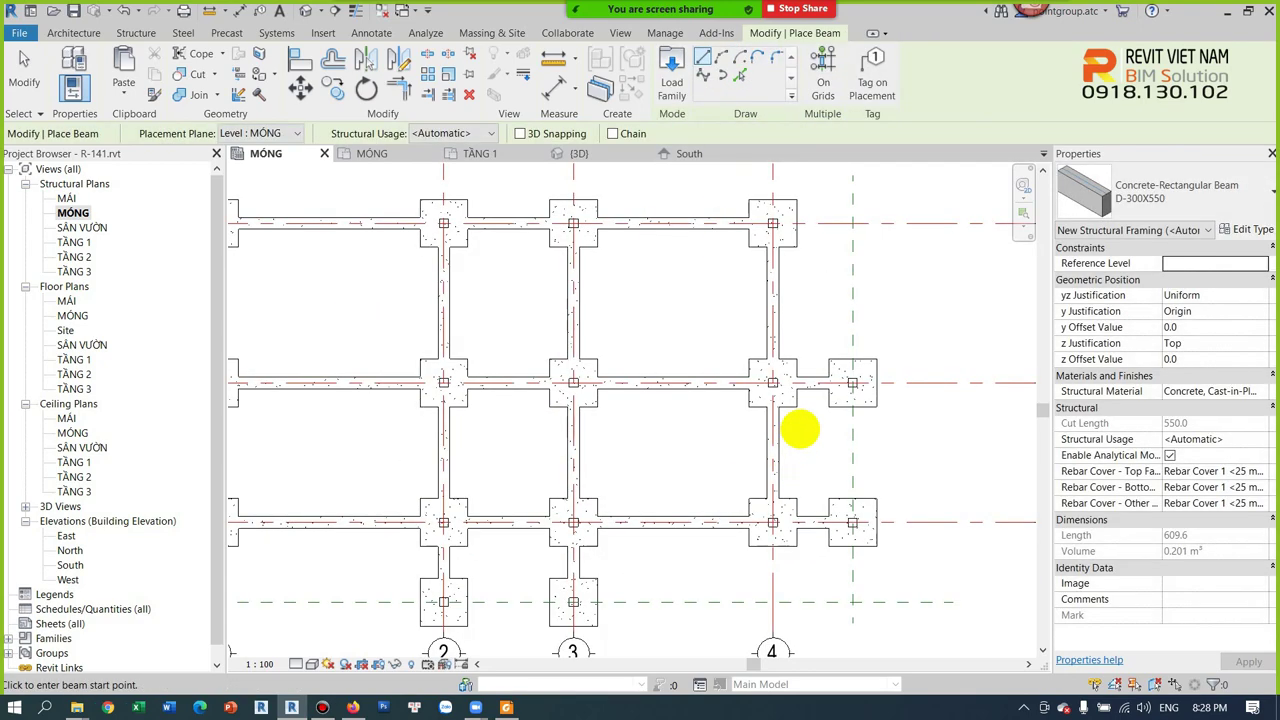
key(Escape)
Step: Draw a matching D-300X550 beam between the two right-hand footings
scroll(800, 430, up, 1)
scroll(808, 429, up, 1)
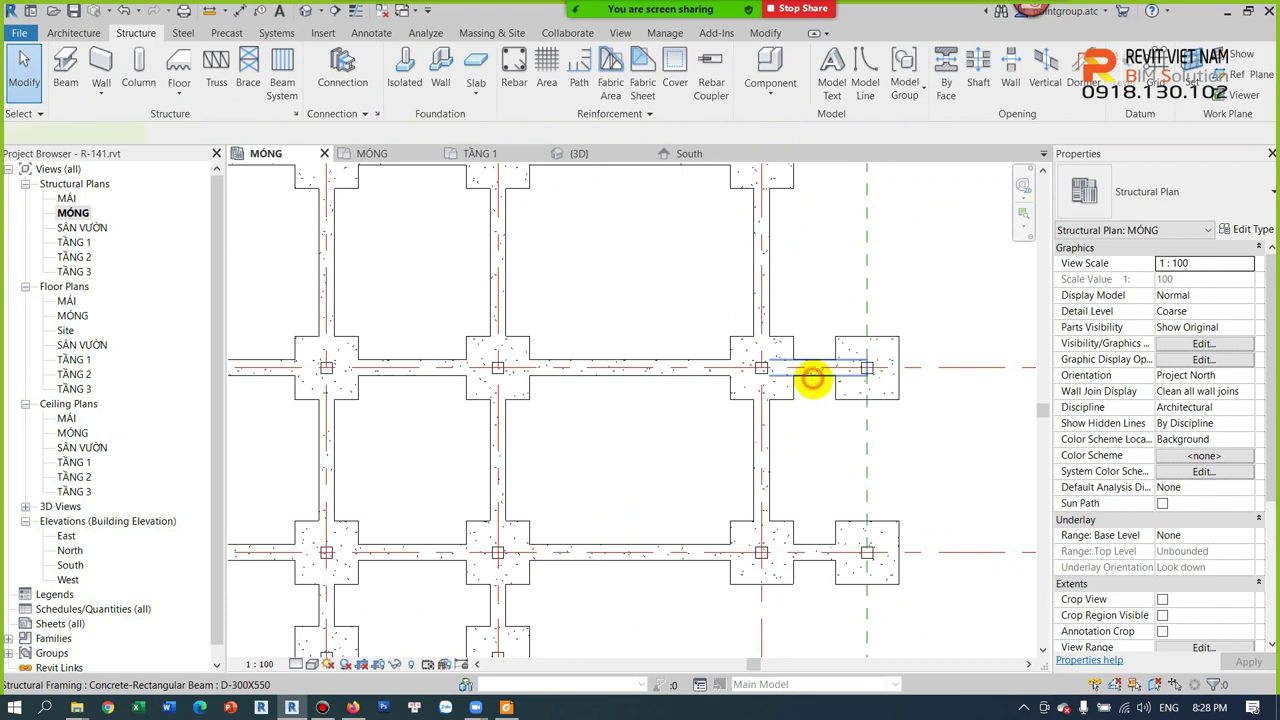
click(812, 378)
click(629, 78)
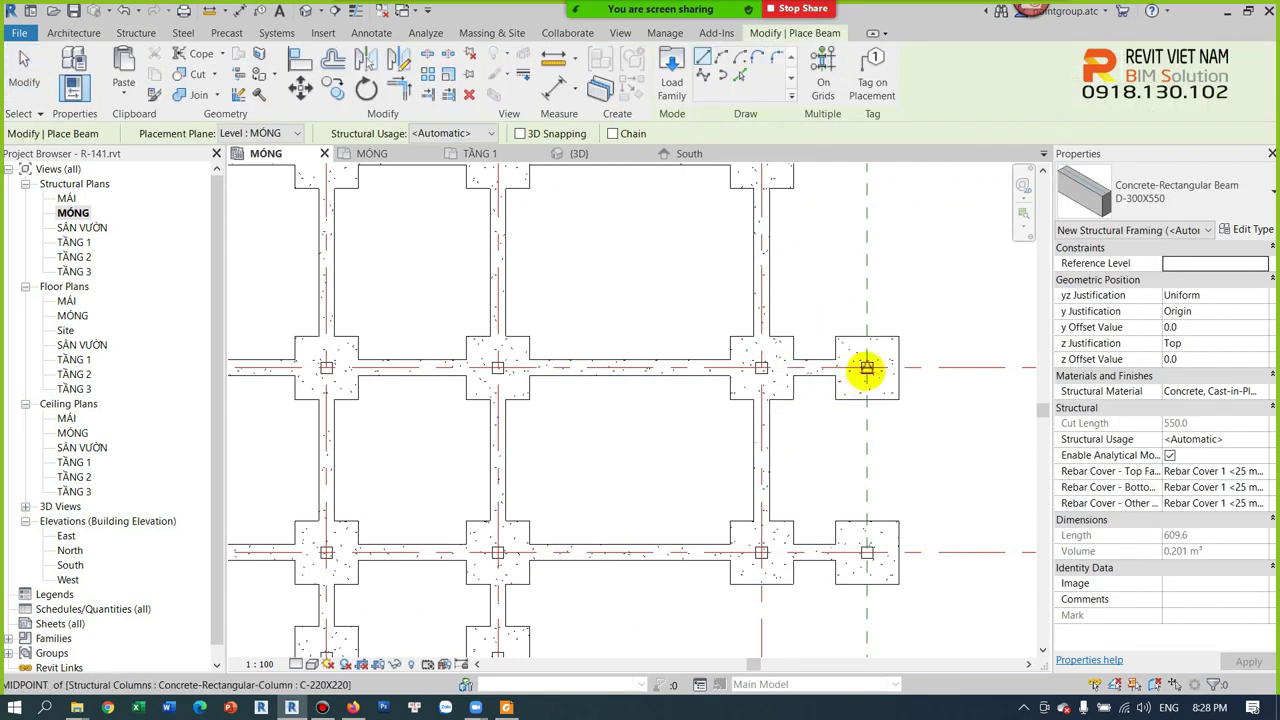
click(866, 370)
click(868, 552)
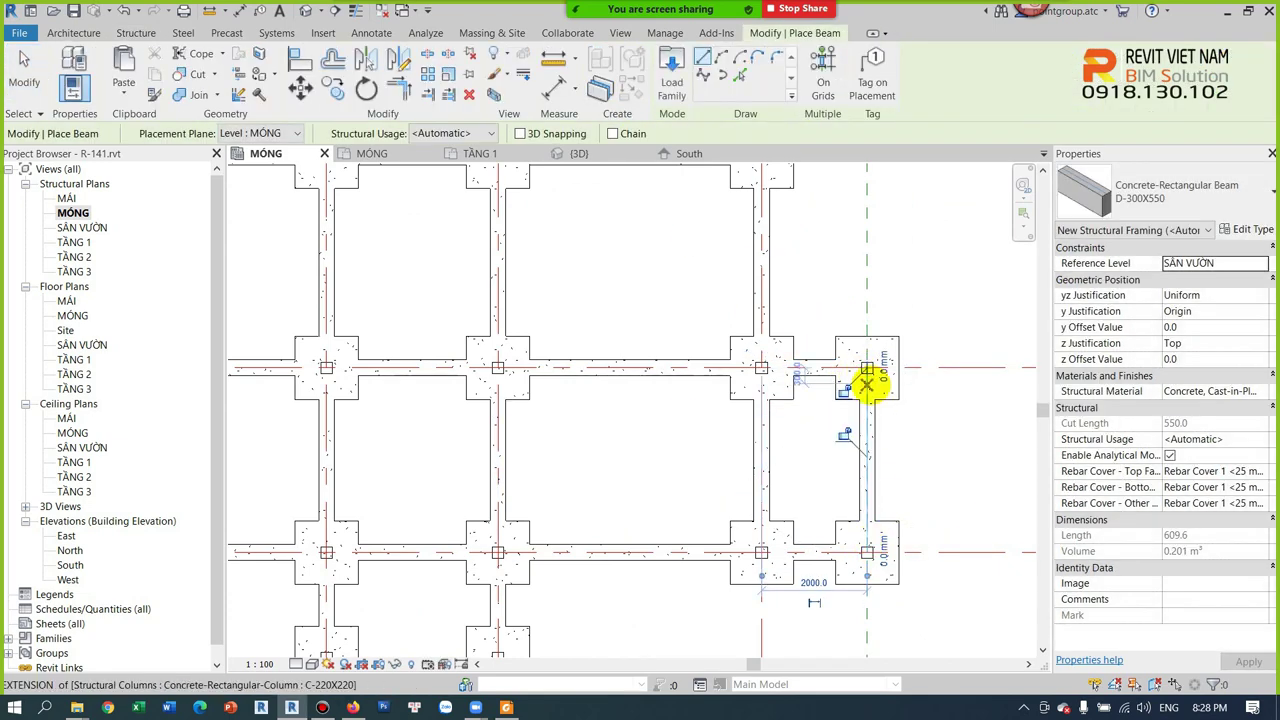
scroll(868, 383, down, 2)
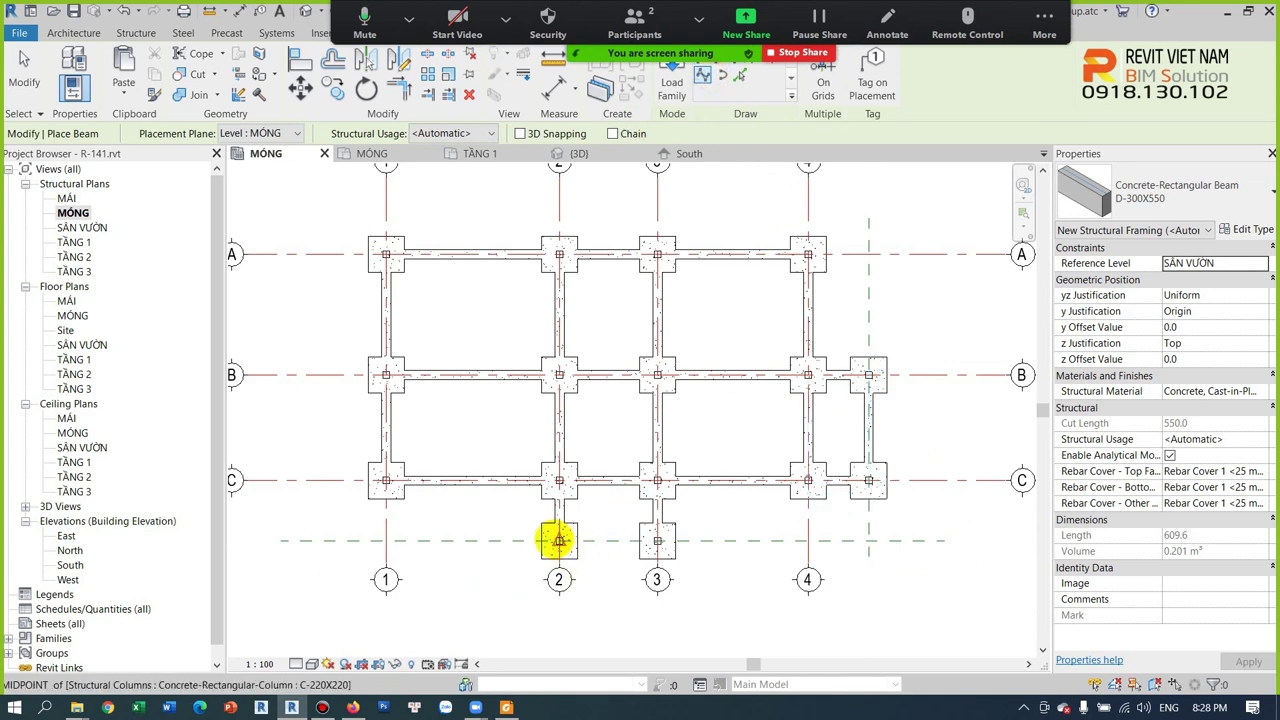
Step: Draw a trial curved beam from the grid 2 footing, then delete it
click(559, 541)
click(724, 612)
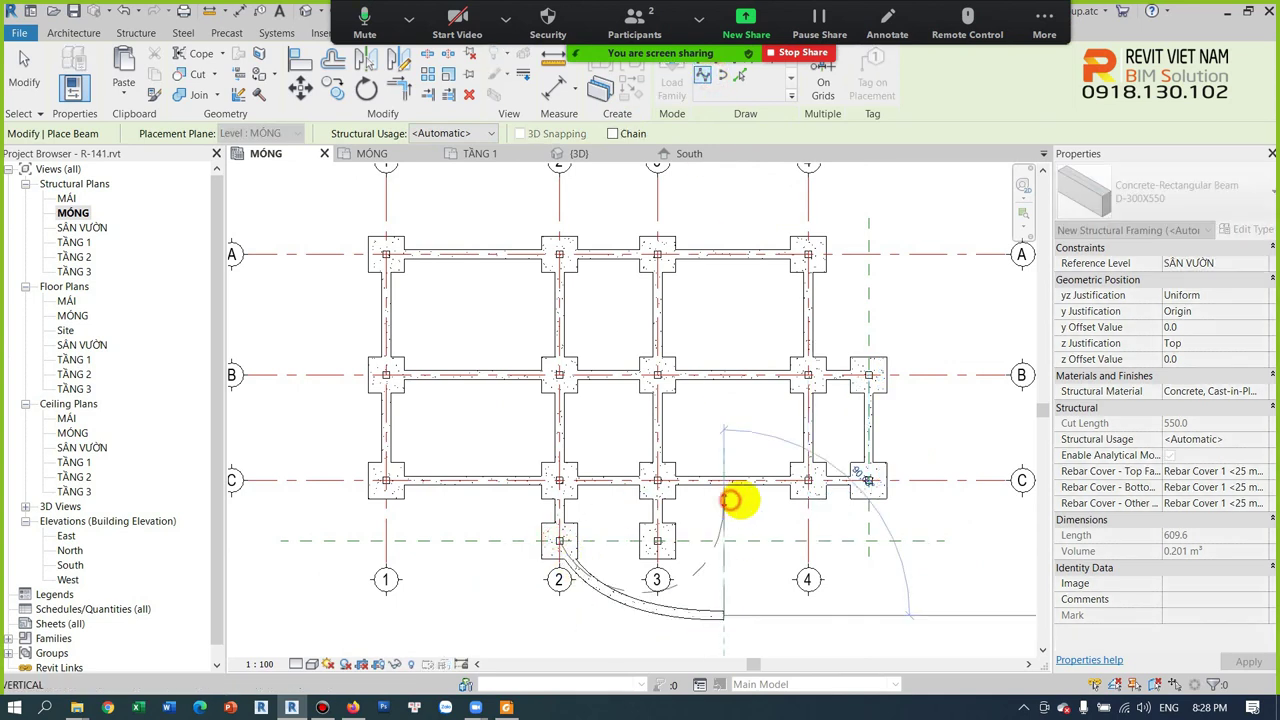
click(728, 500)
click(870, 598)
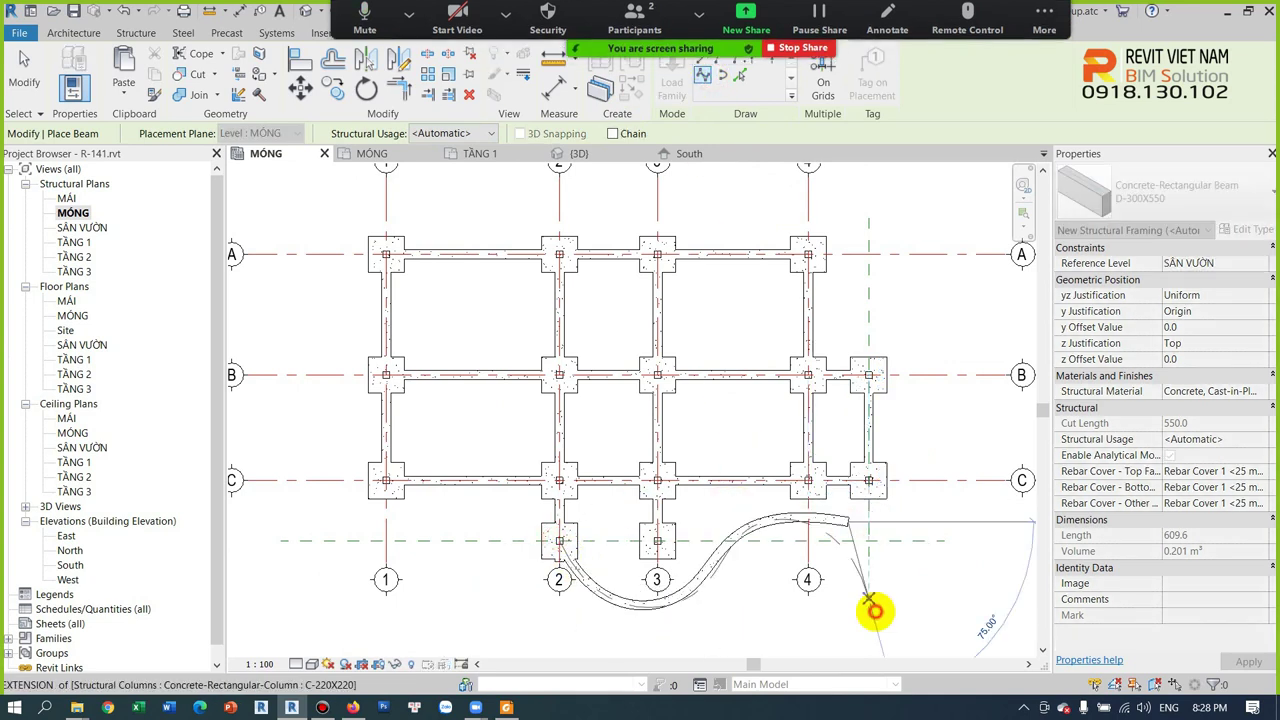
scroll(775, 614, up, 3)
key(Escape)
key(Escape)
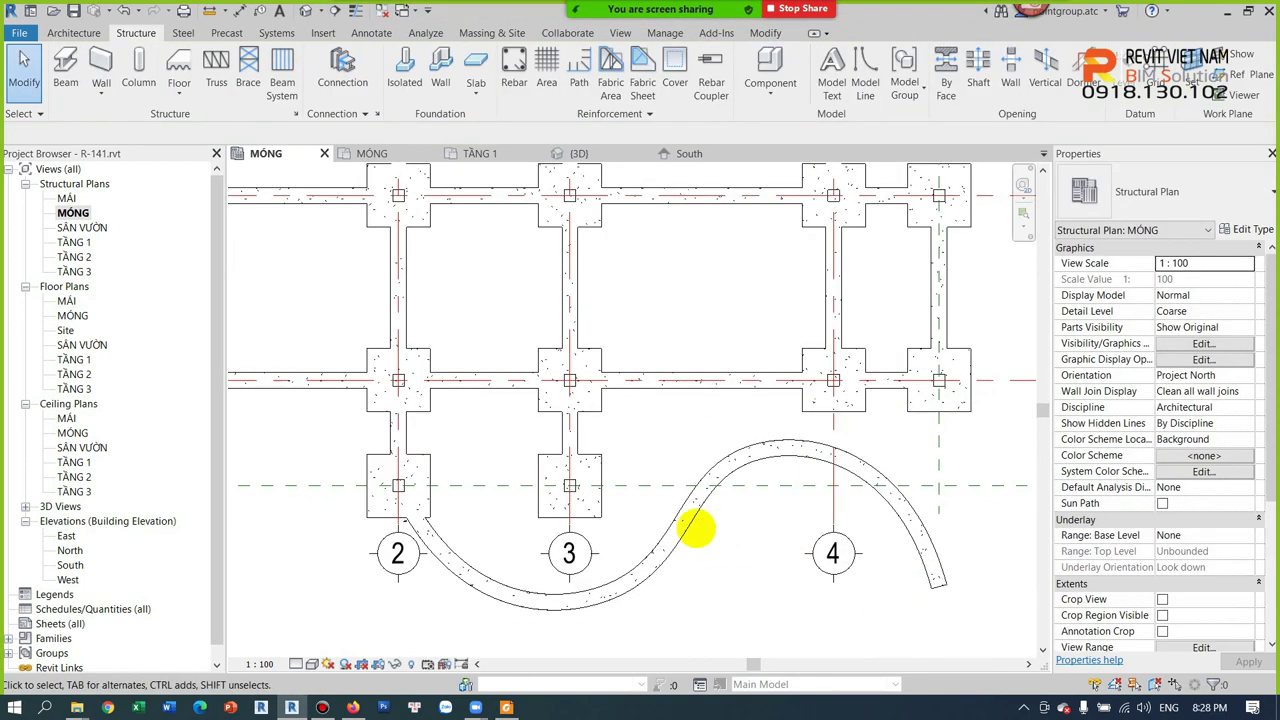
click(680, 528)
key(Delete)
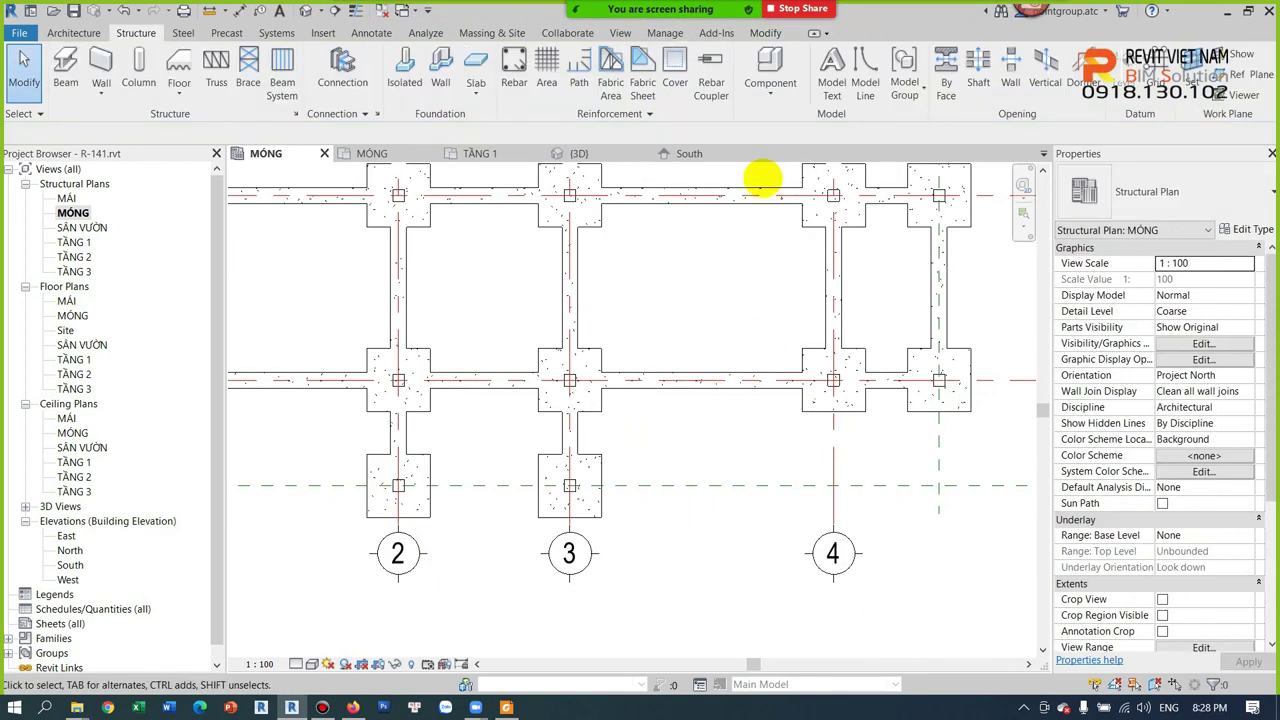
Step: Draw a D-300X550 beam linking the bottom footings on grids 2 and 3
click(831, 296)
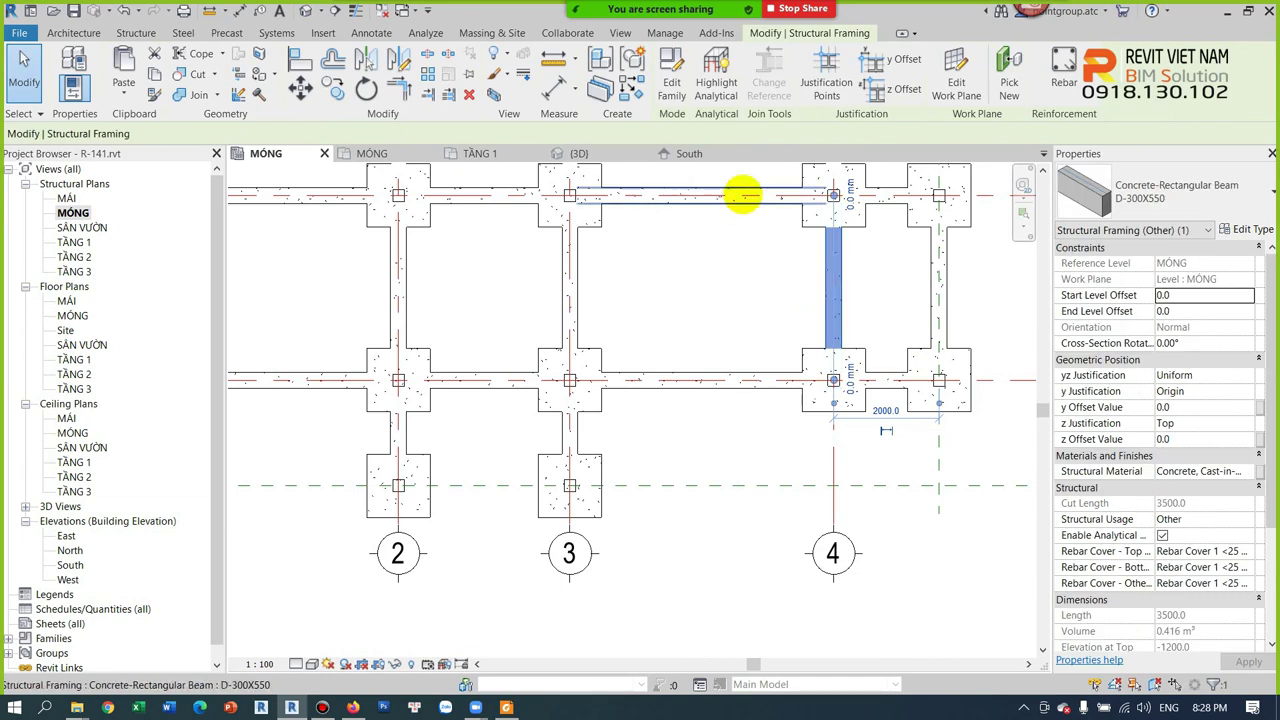
click(632, 90)
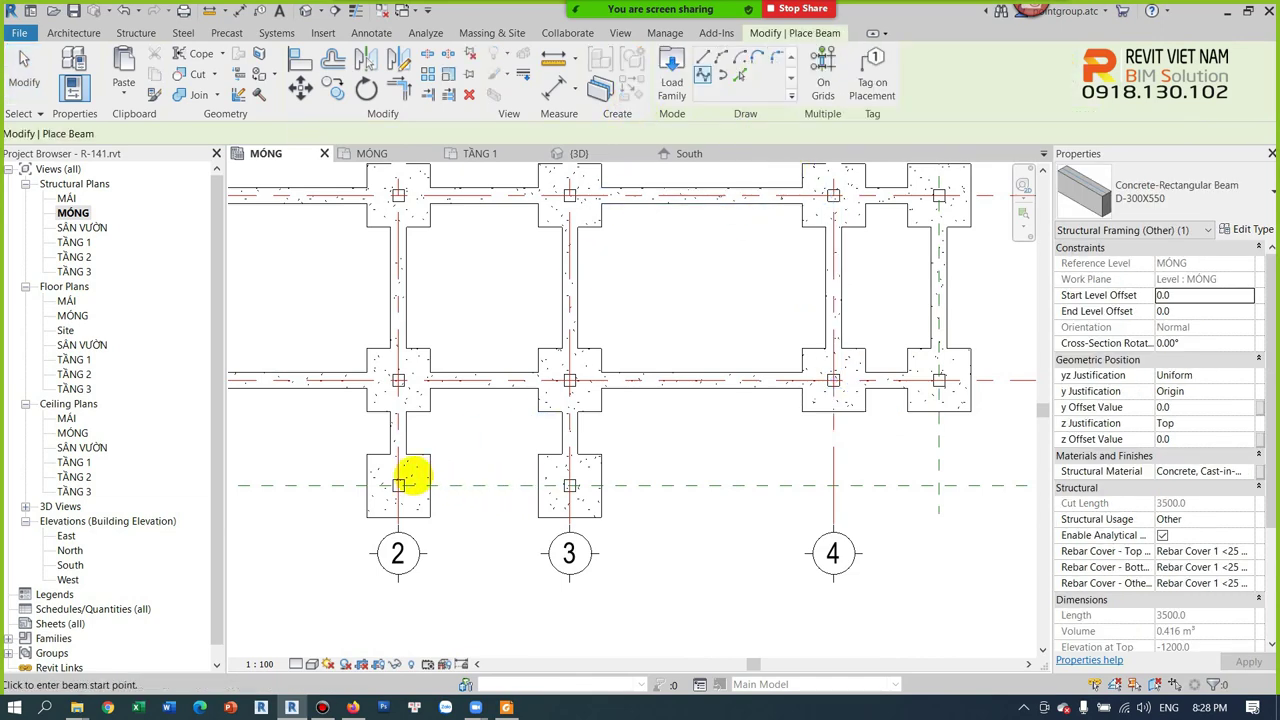
scroll(423, 485, up, 3)
click(380, 486)
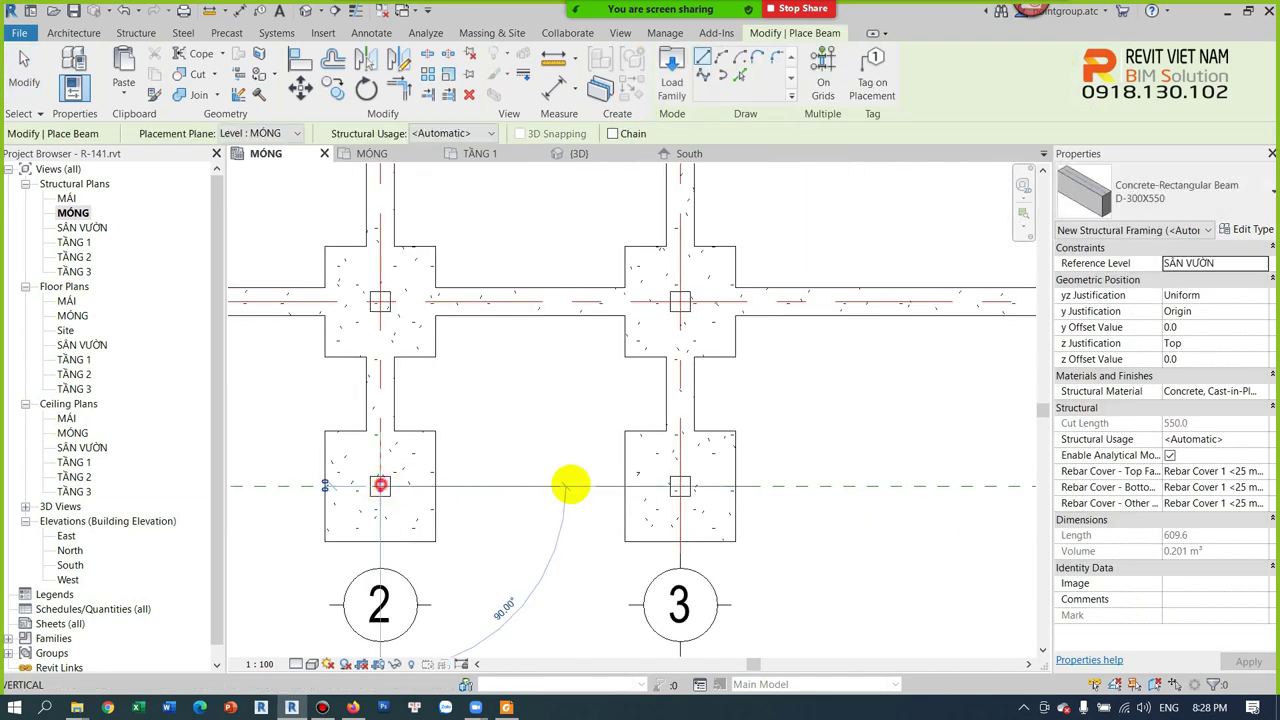
click(680, 486)
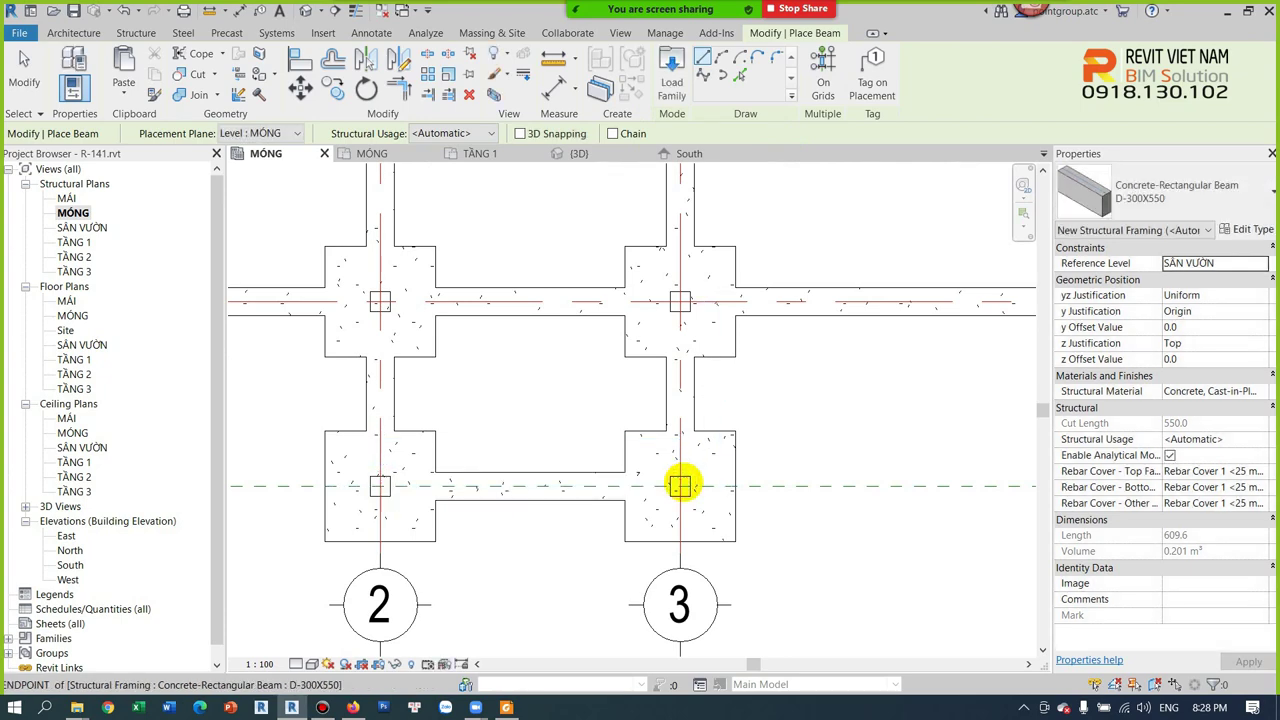
key(Escape)
key(Escape)
scroll(665, 360, down, 3)
scroll(640, 330, down, 2)
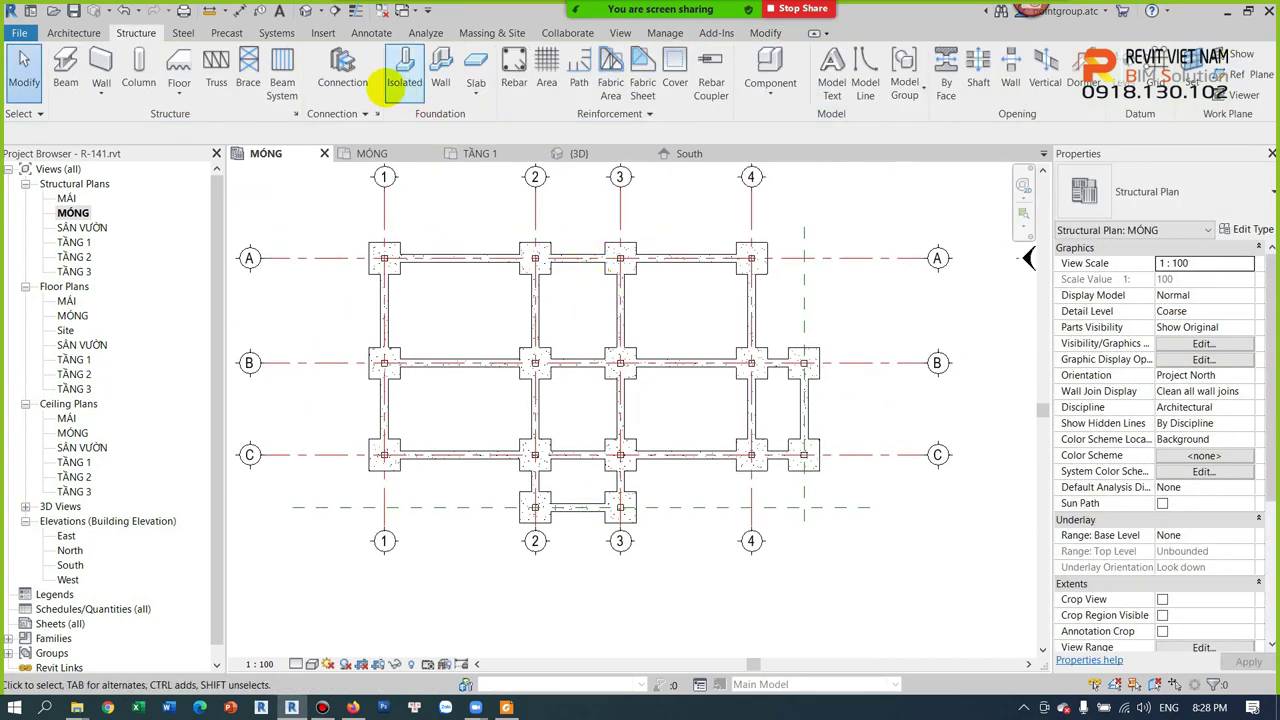
click(305, 10)
Step: Rename the footing type to M1- 1200X1200X550 and set its foundation thickness to 550
scroll(588, 508, up, 5)
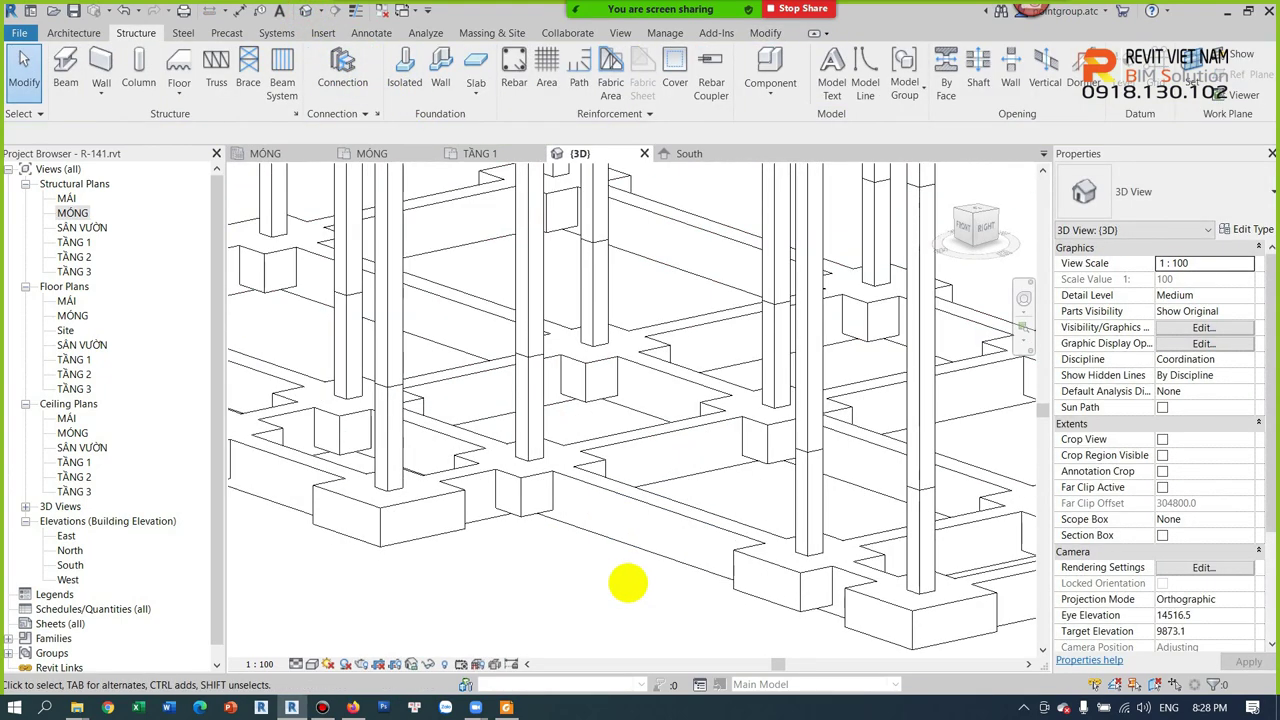
scroll(627, 583, down, 2)
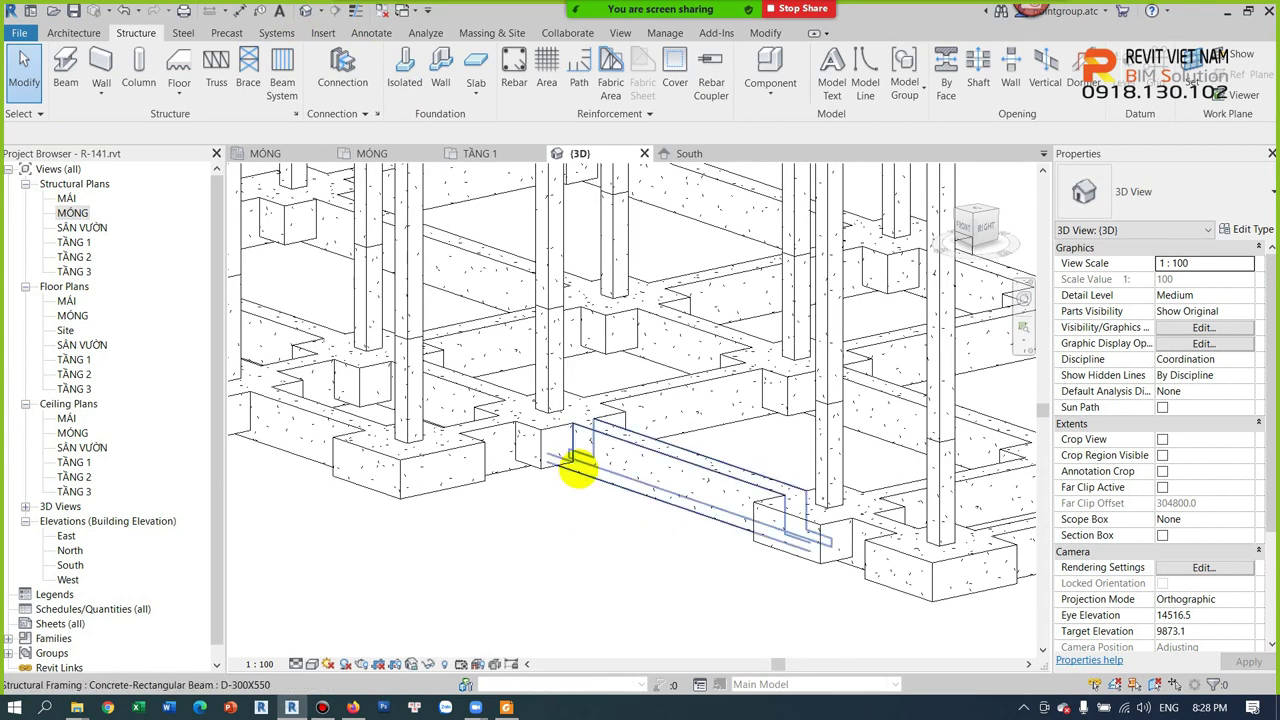
click(551, 463)
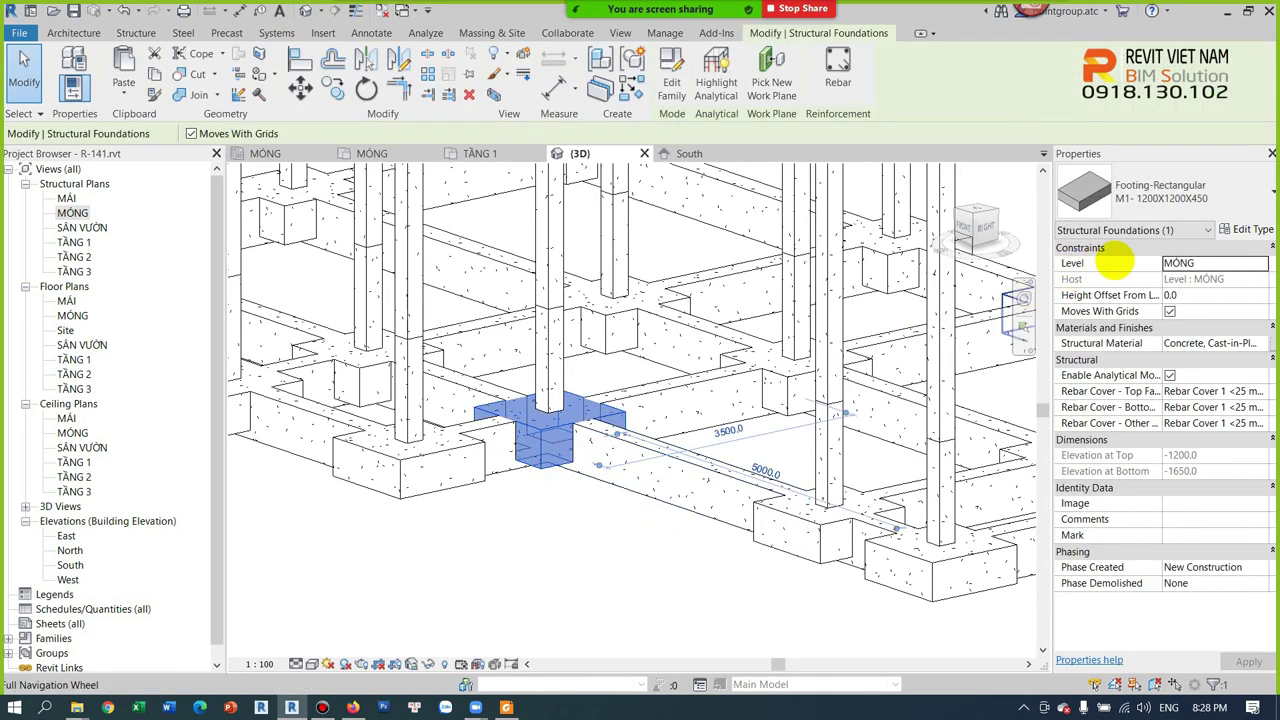
click(1250, 229)
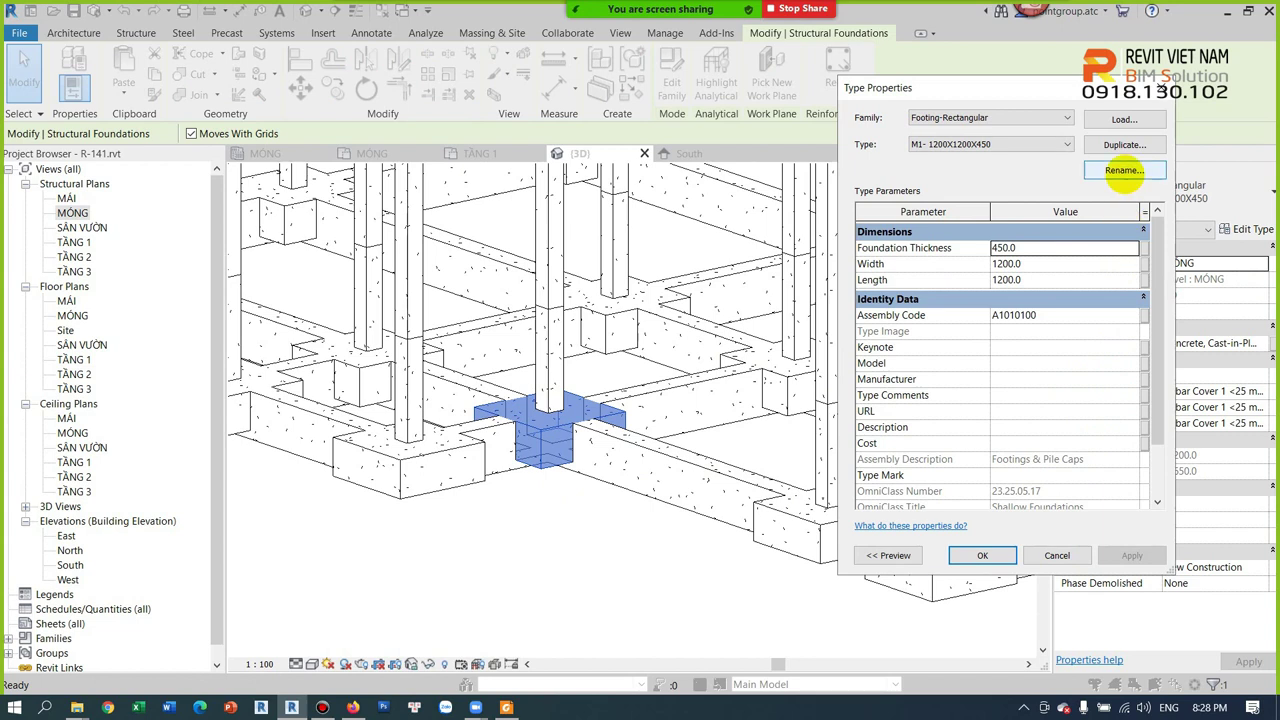
click(1124, 170)
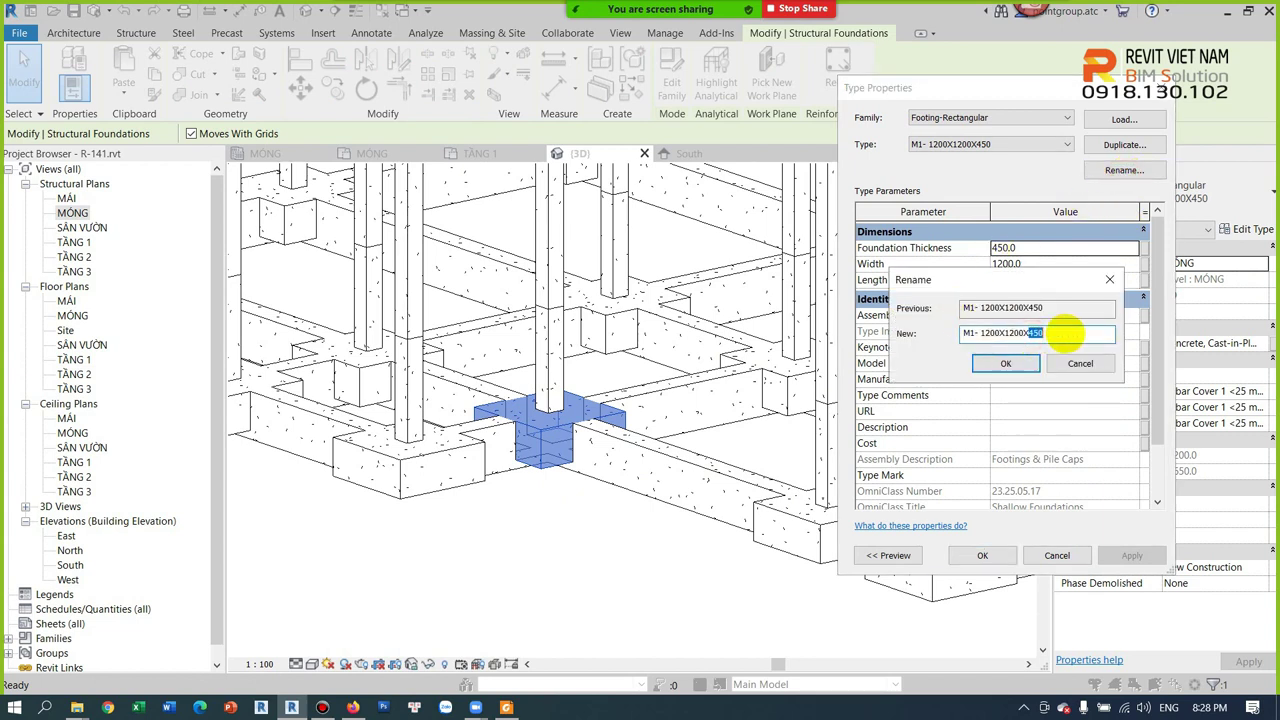
click(1015, 362)
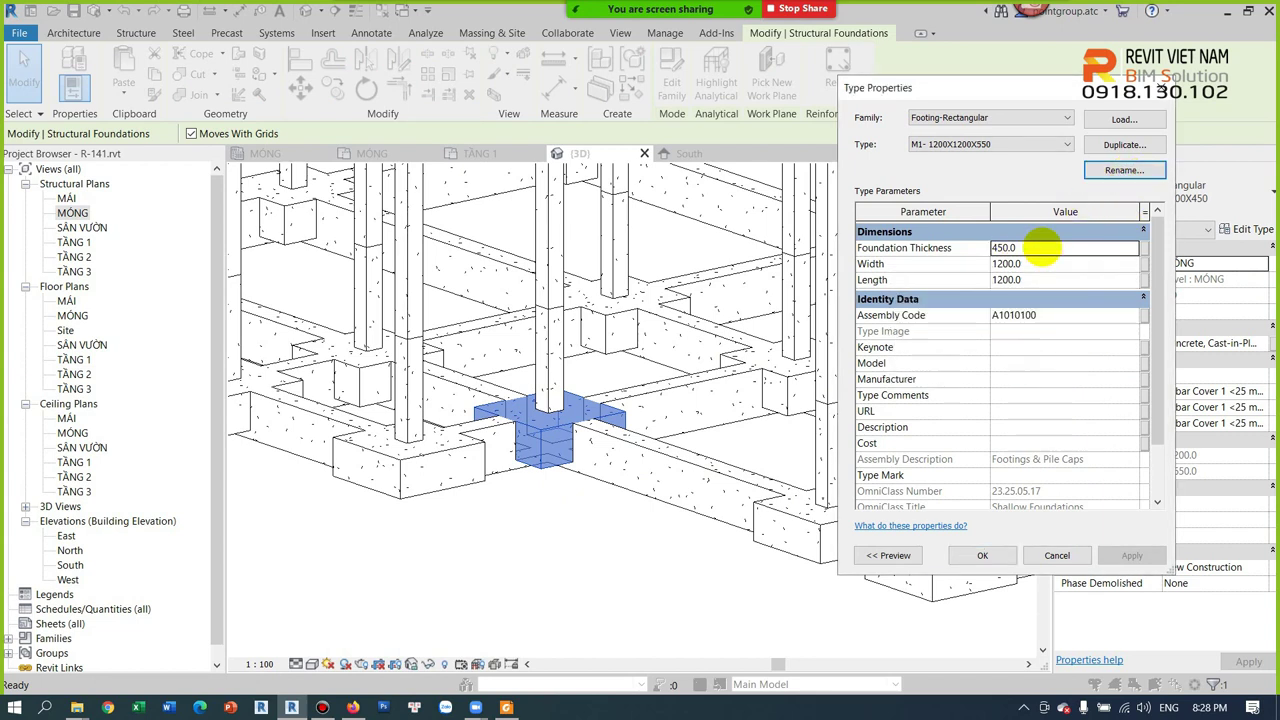
click(1065, 248)
text(550)
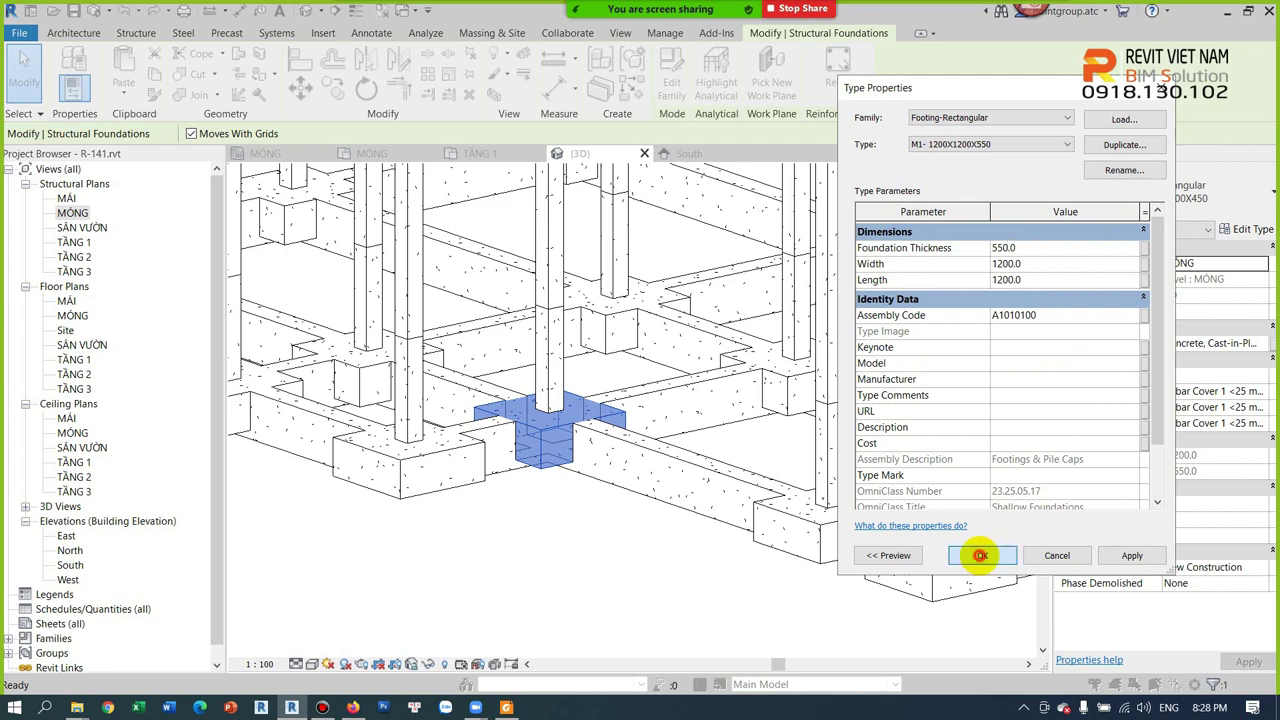
click(982, 555)
click(749, 606)
scroll(730, 575, down, 2)
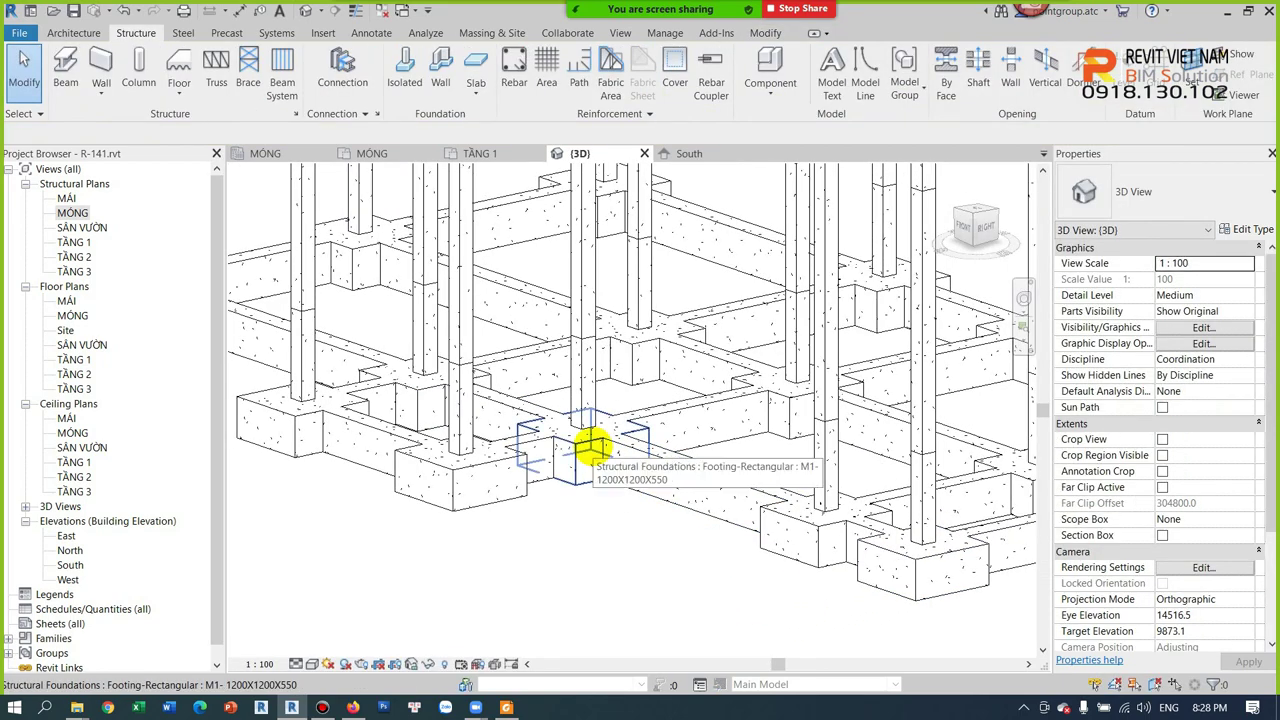
Step: Orbit the 3D foundations, then open the TẦNG 1 structural plan and start a beam
shift+middle_drag(619, 513, 443, 443)
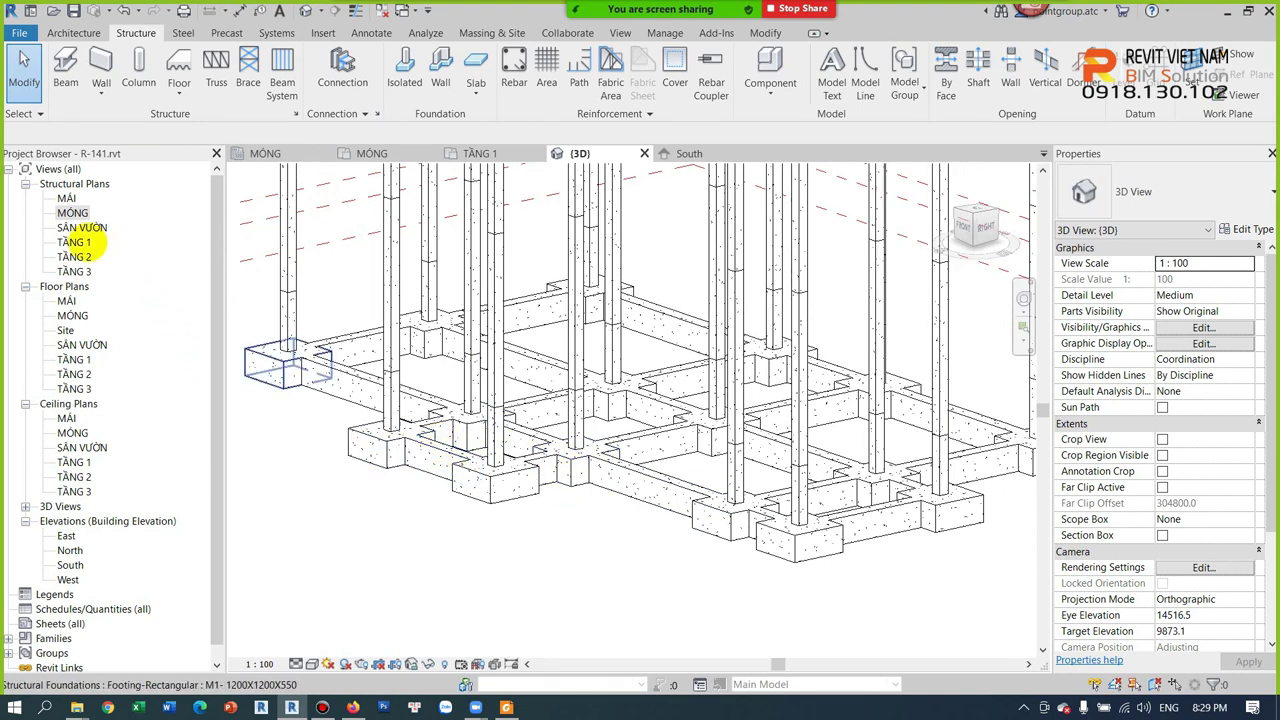
click(74, 242)
double_click(74, 242)
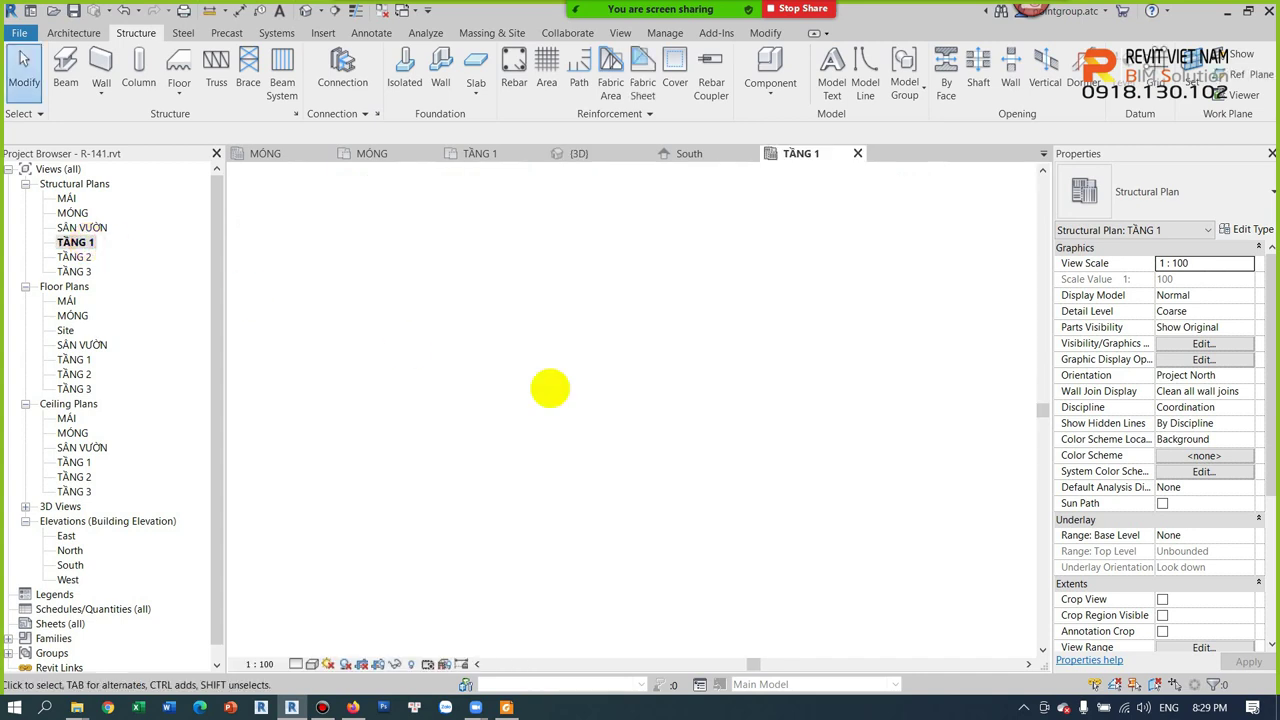
scroll(694, 543, up, 3)
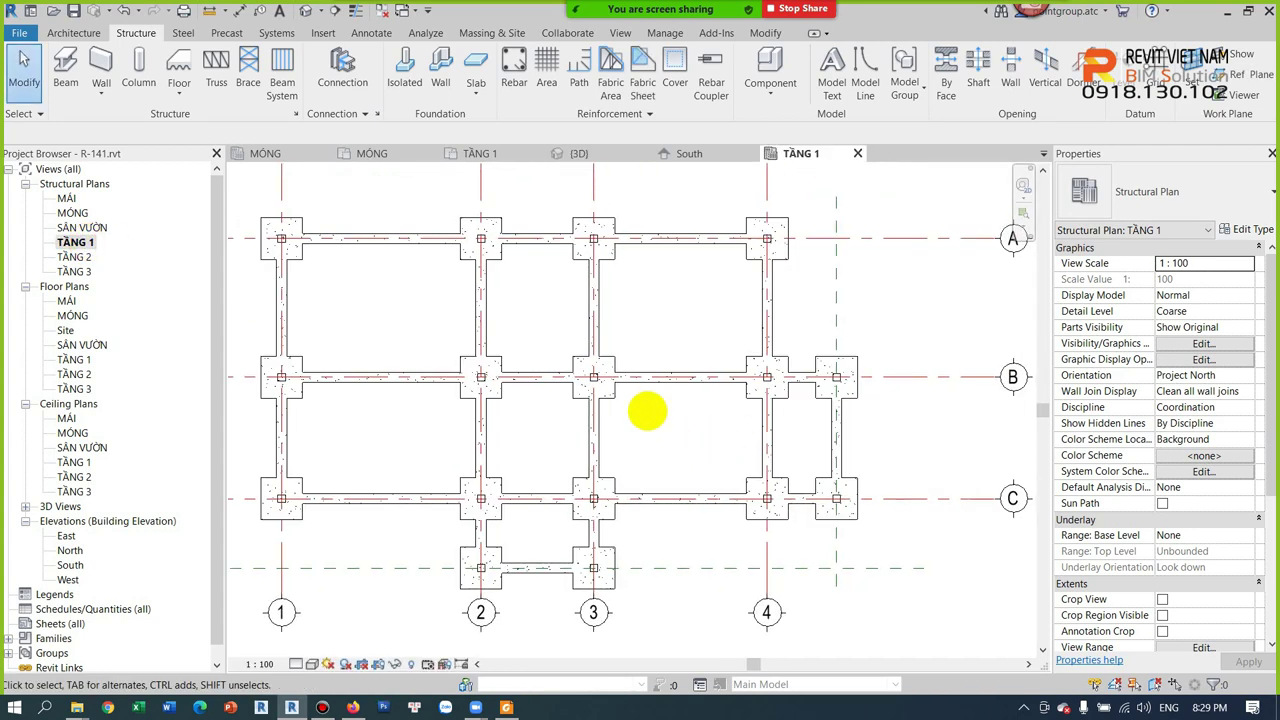
click(65, 68)
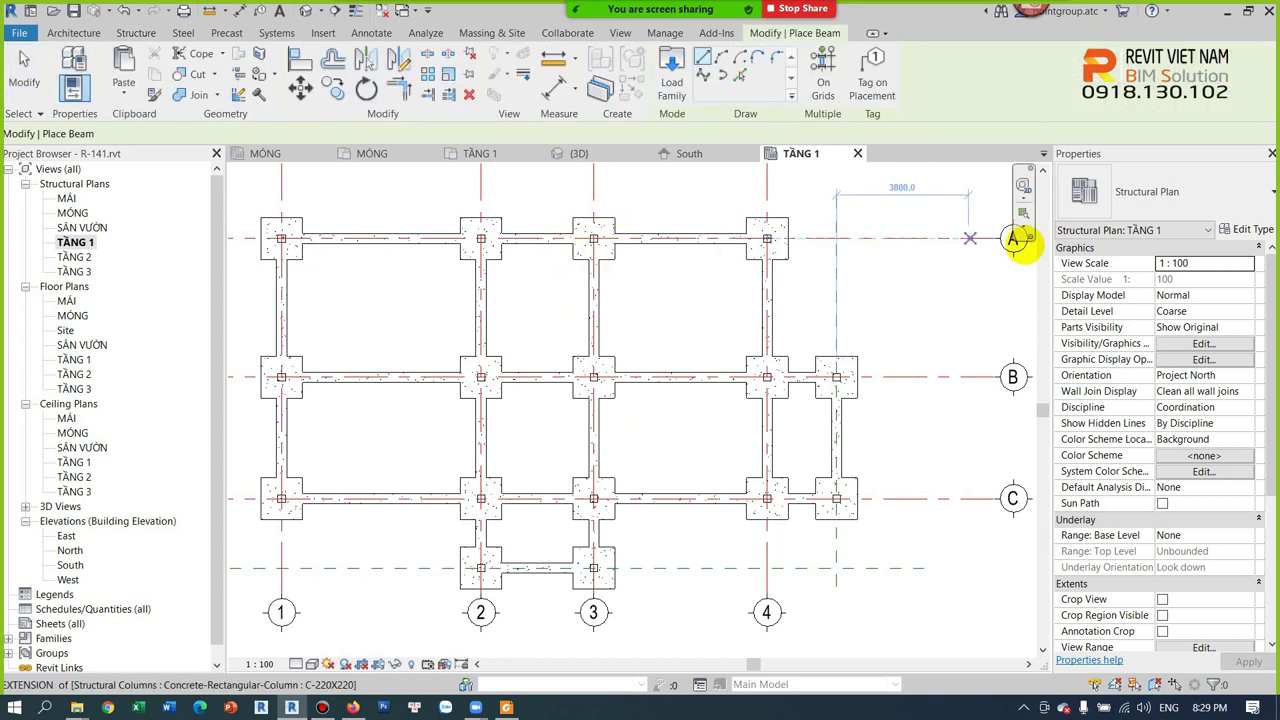
Step: Duplicate the beam type as G-220X100 with b = 220 and h = 100
click(1247, 229)
click(1120, 145)
text(G-220X100)
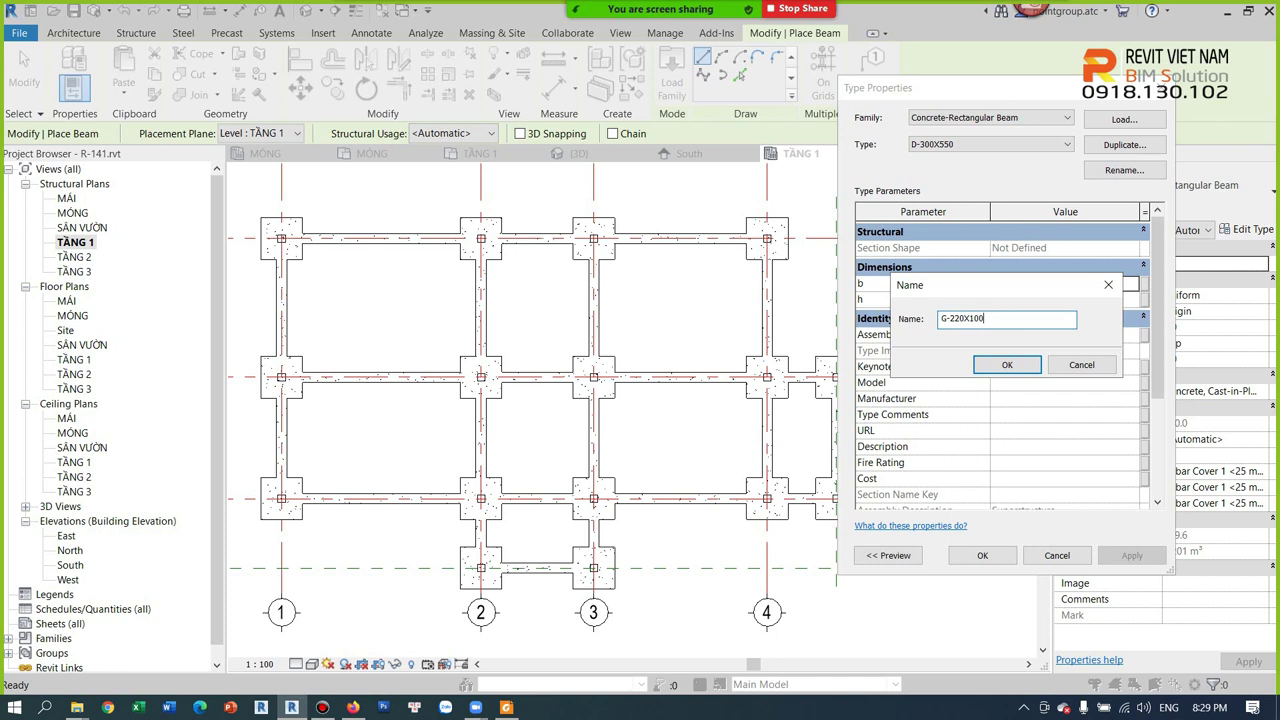
click(1005, 364)
text(100)
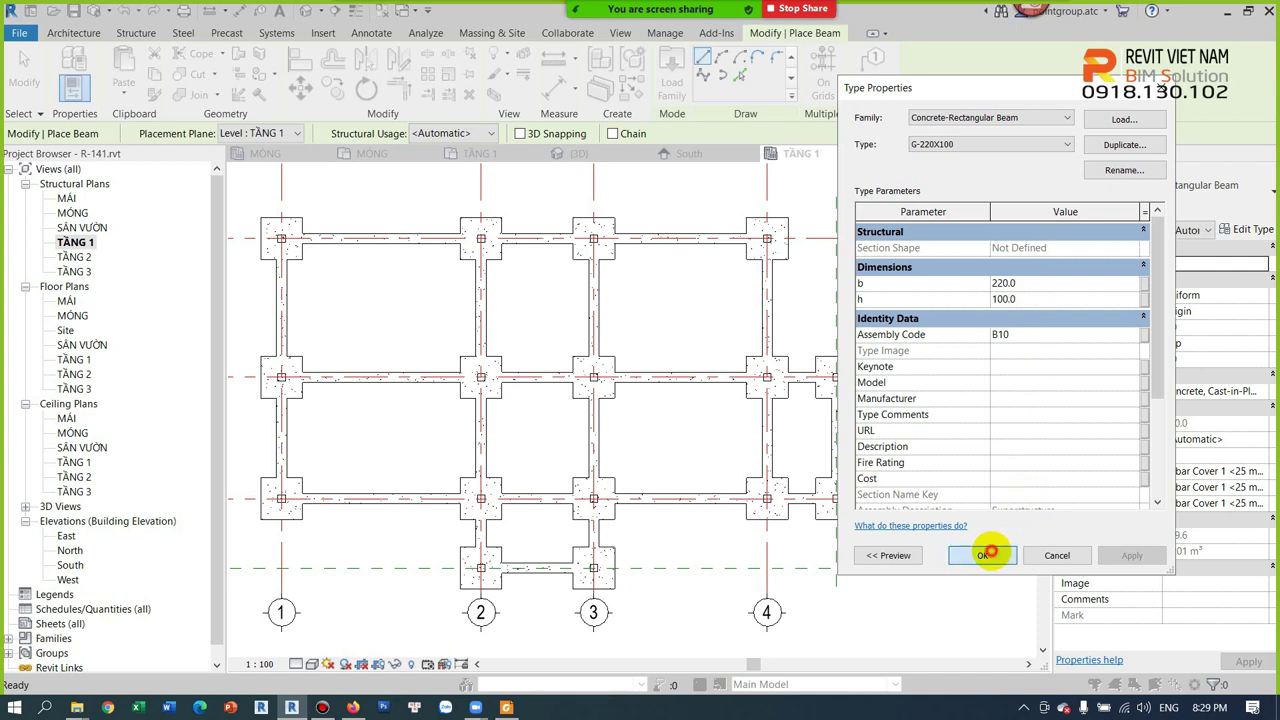
click(982, 555)
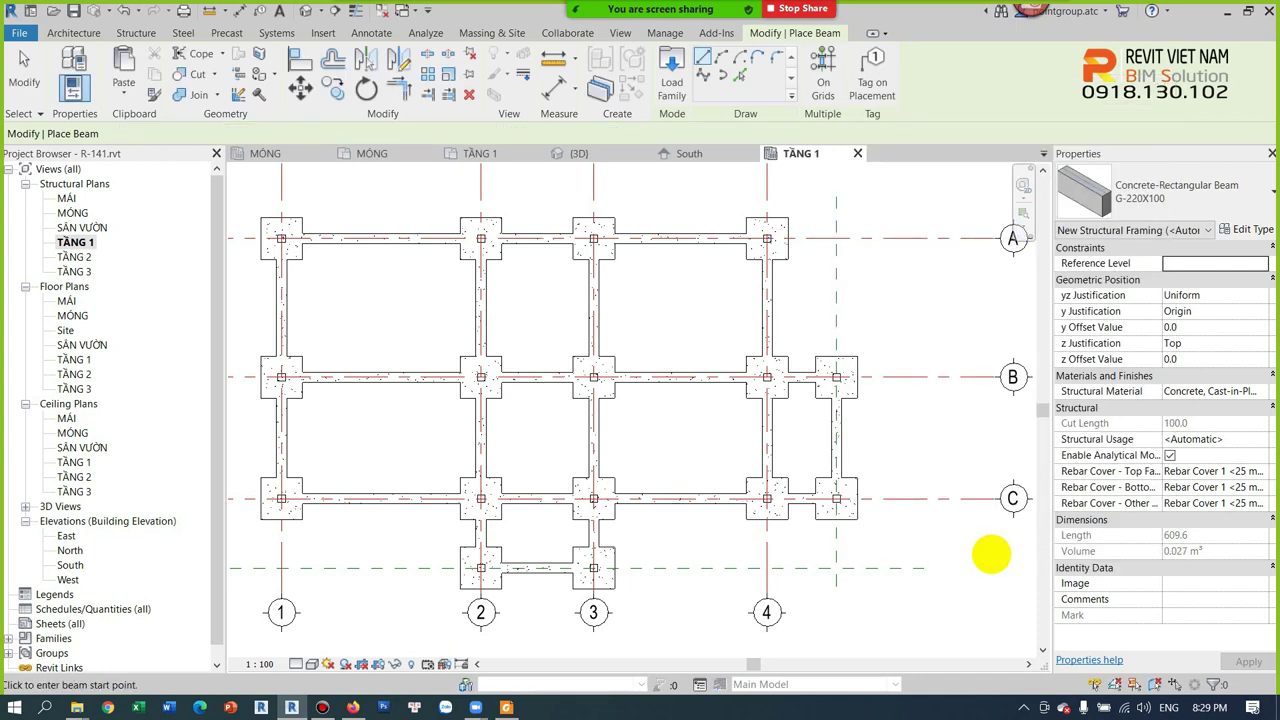
Step: Place G-220X100 beams along all TẦNG 1 gridlines with On Grids
click(838, 70)
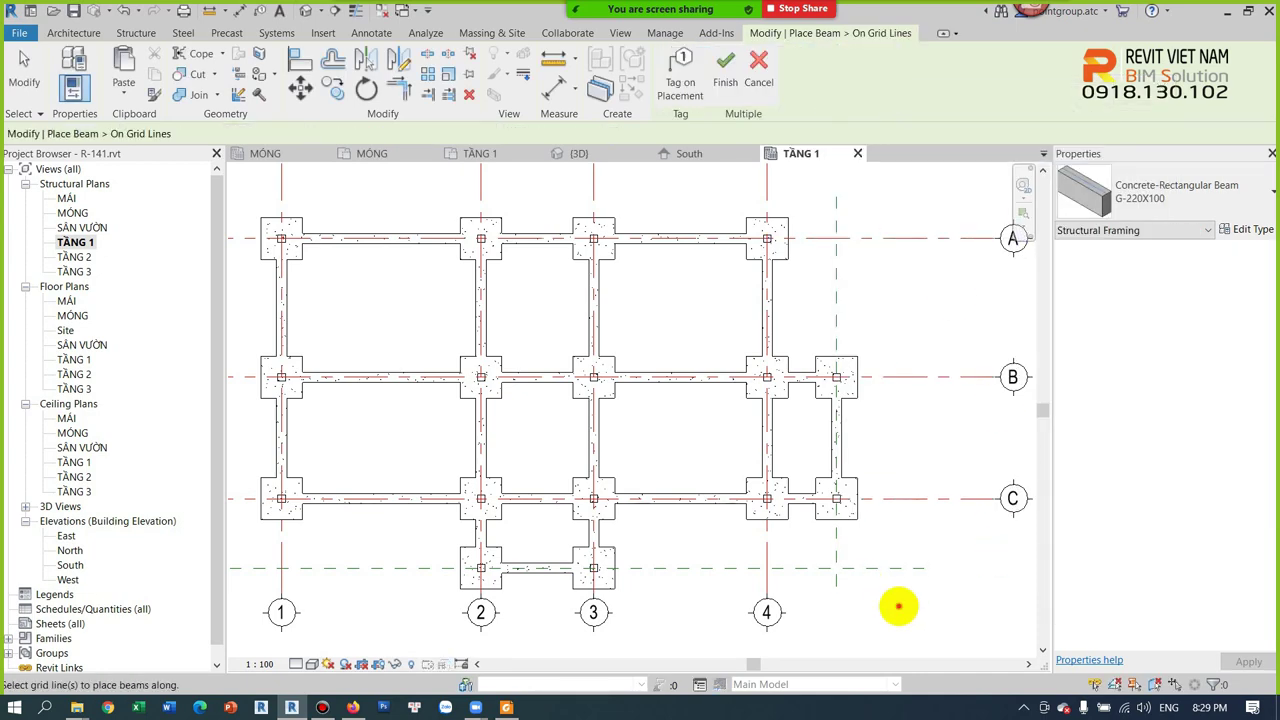
drag(899, 605, 235, 195)
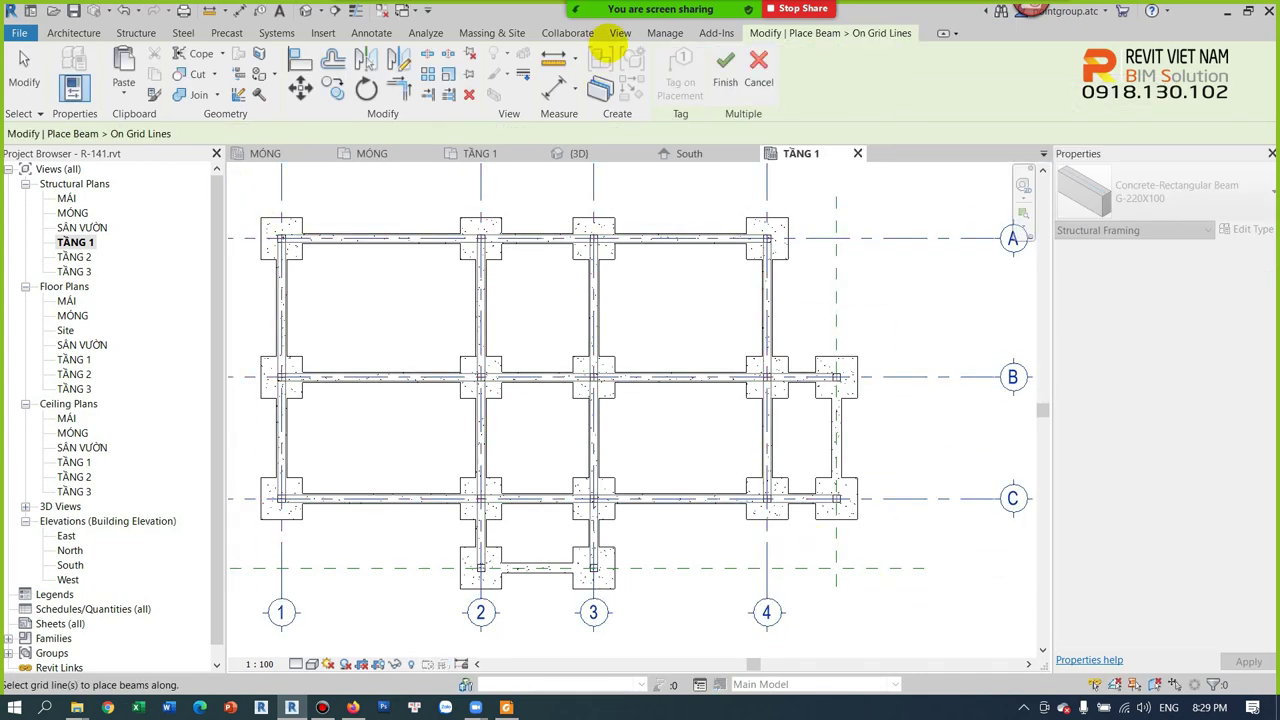
click(725, 65)
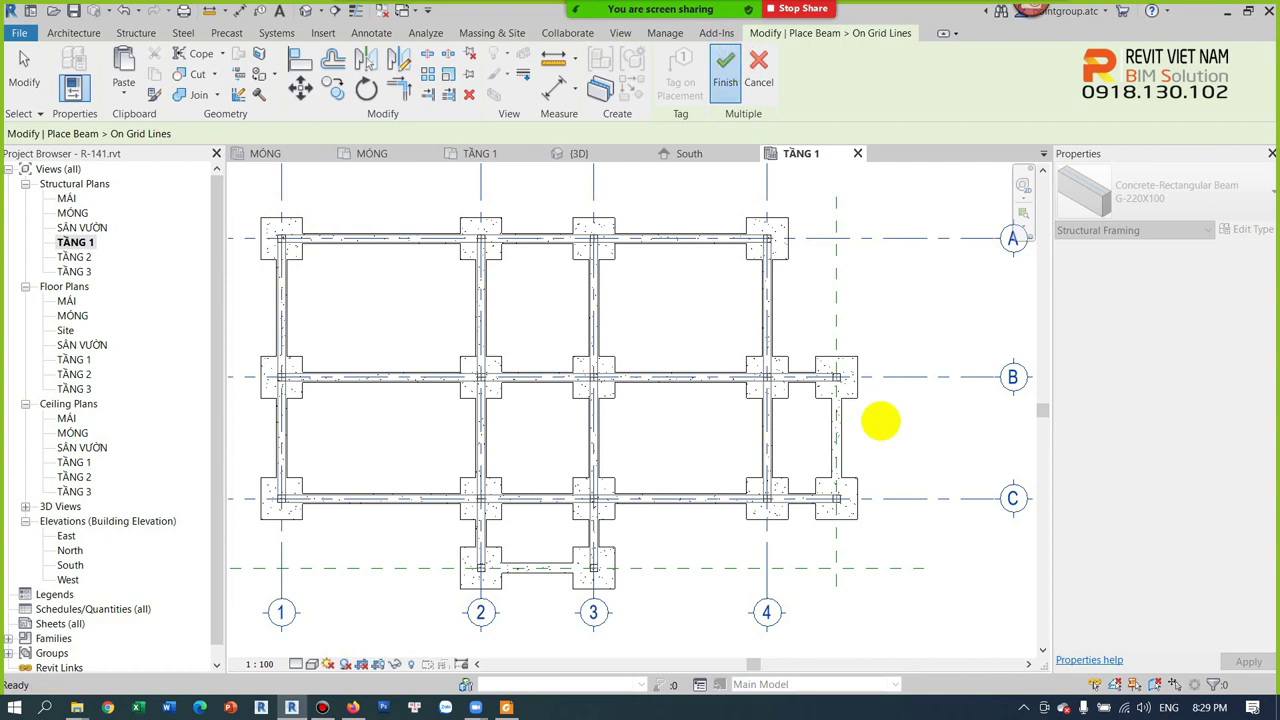
key(Escape)
scroll(820, 391, up, 3)
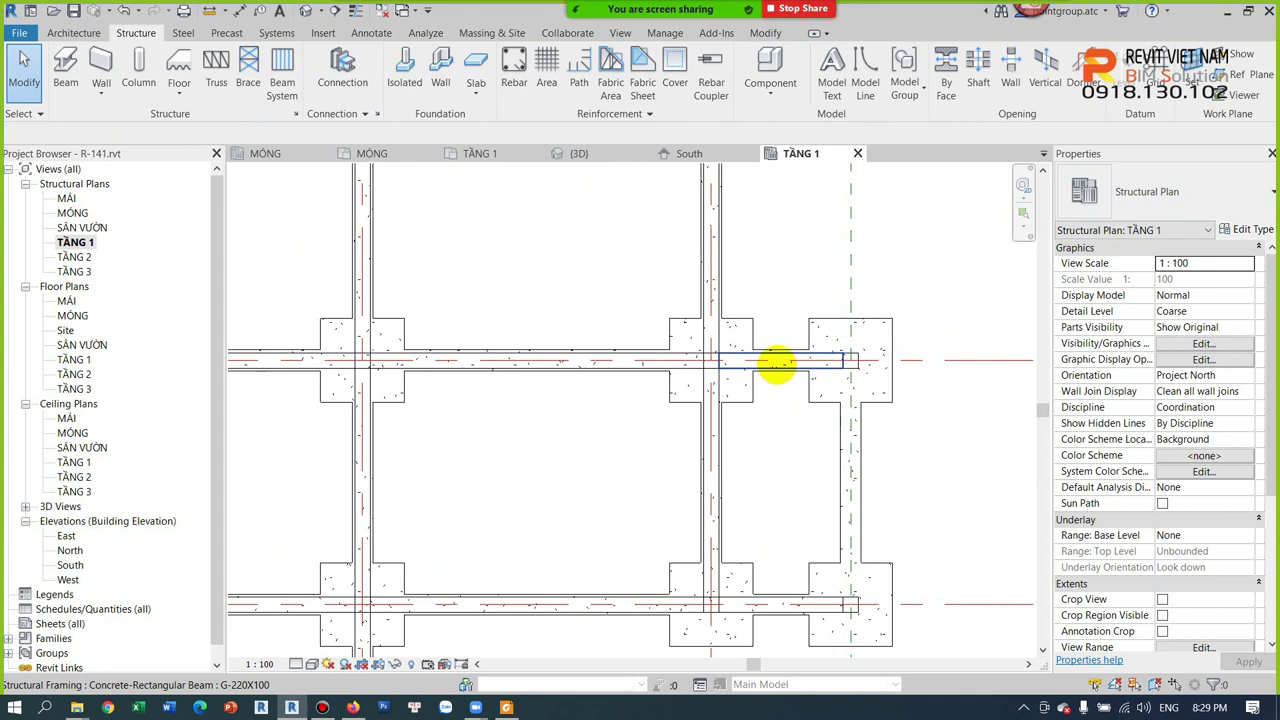
click(777, 366)
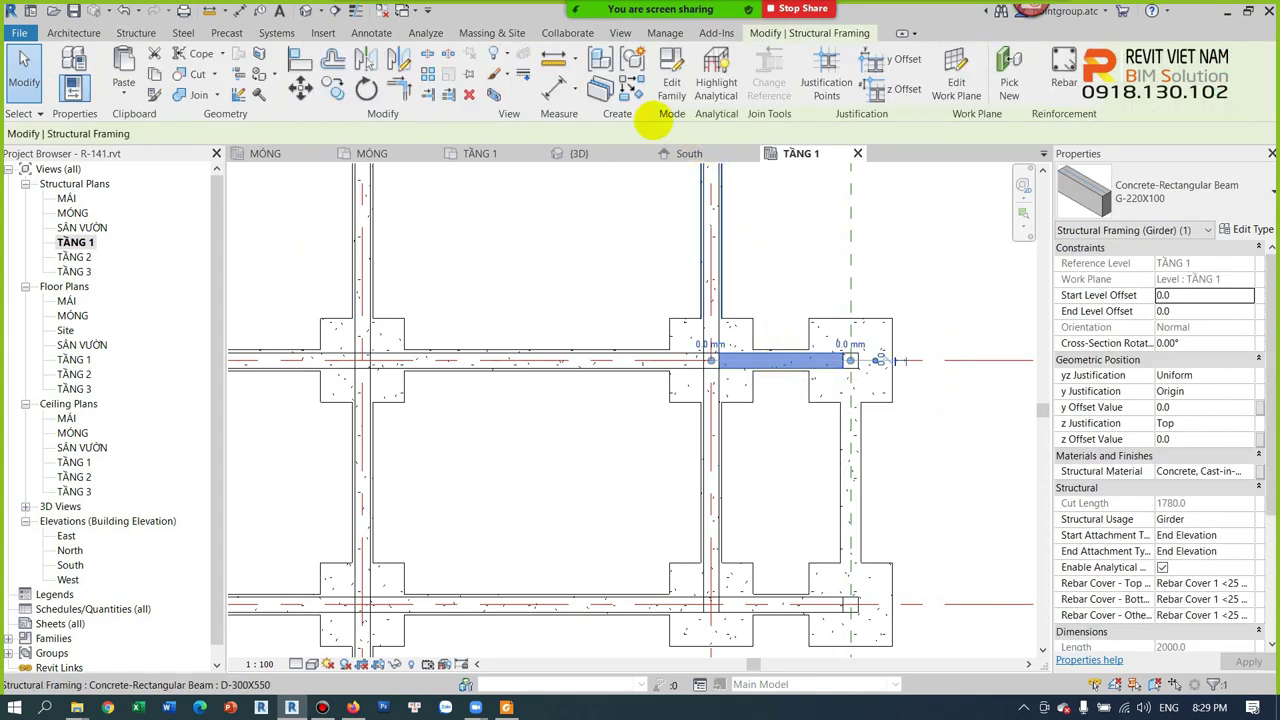
Step: Draw beams (BM) joining the right-edge columns and the bottom columns at grids 2–3
key(b)
key(m)
click(849, 360)
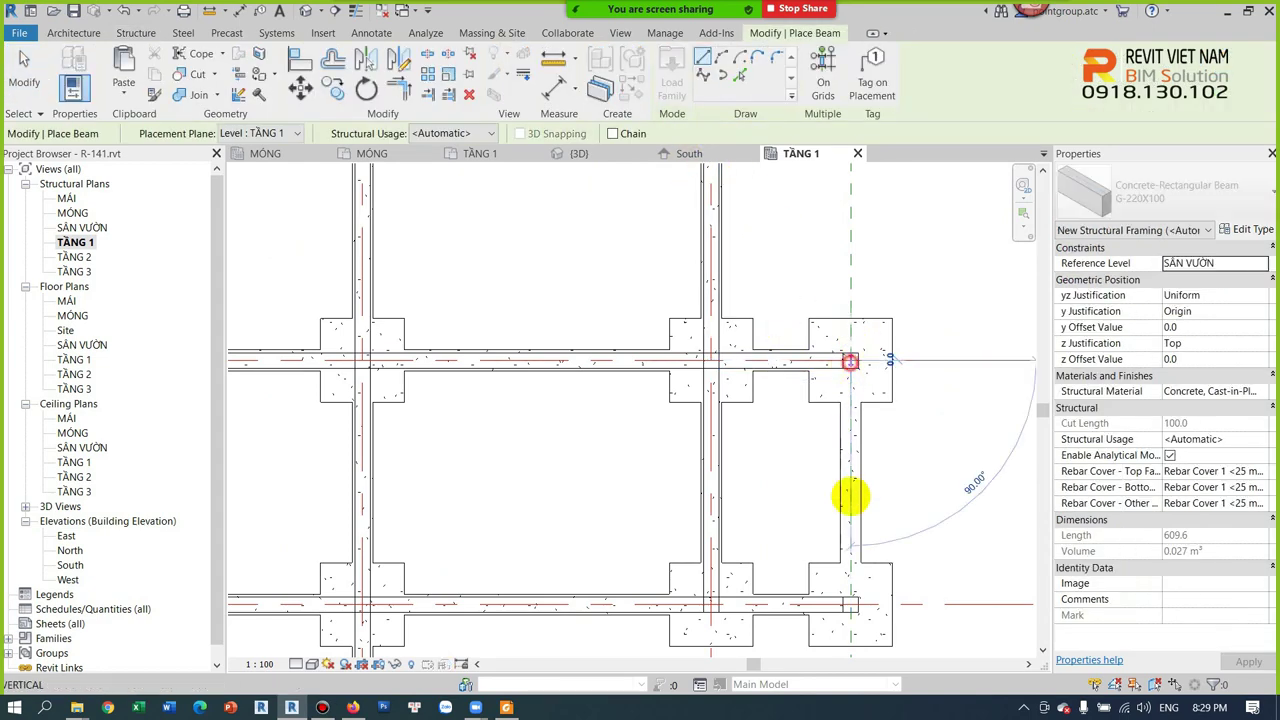
click(849, 605)
scroll(857, 563, down, 2)
scroll(570, 530, up, 2)
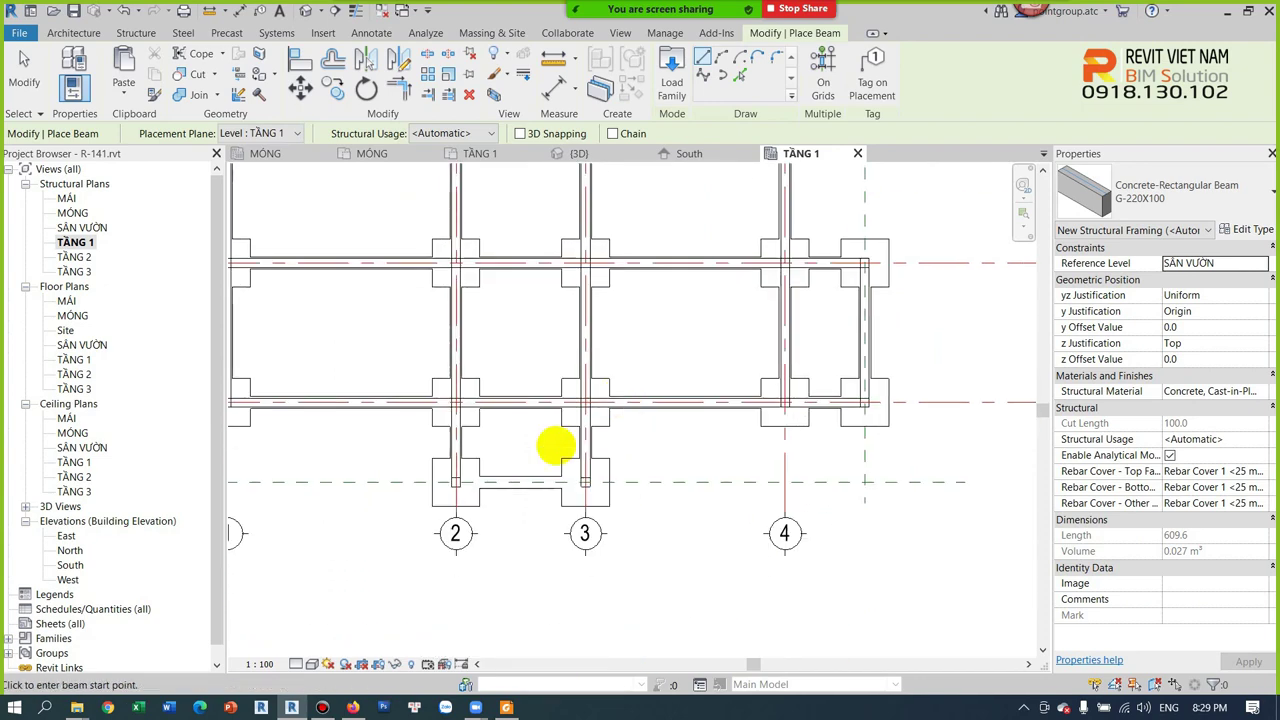
scroll(466, 486, up, 2)
click(668, 467)
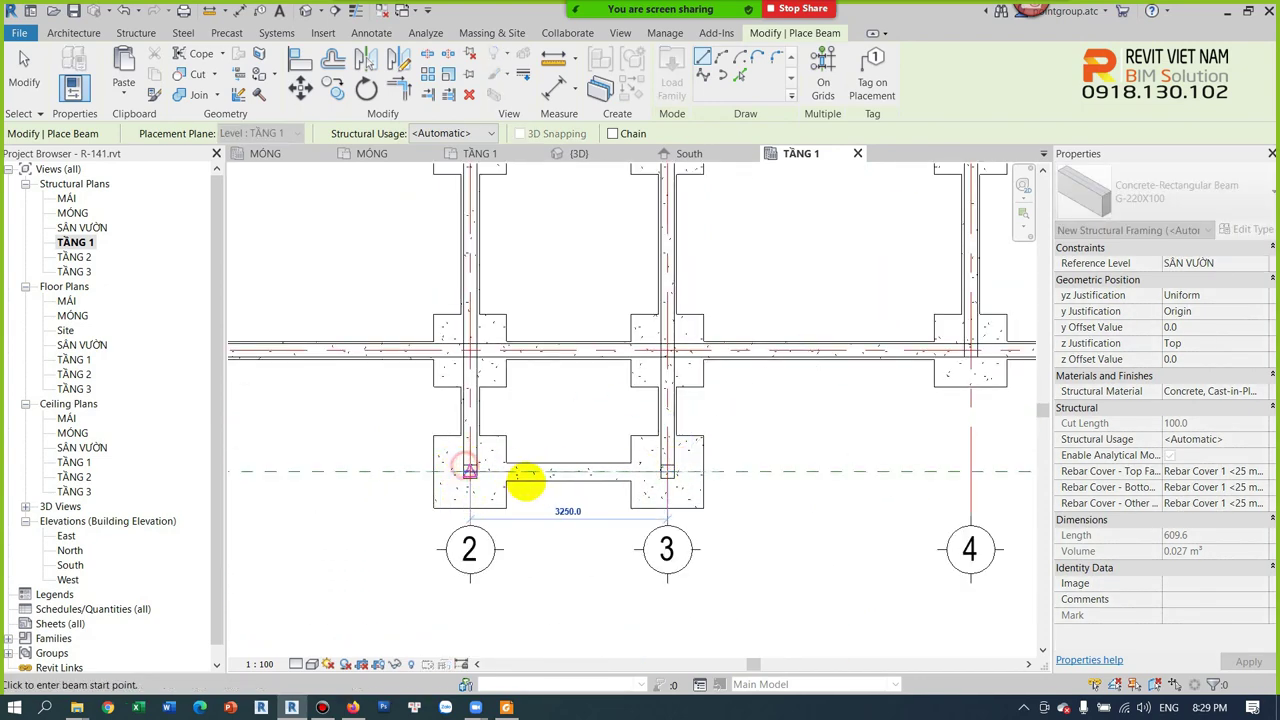
click(524, 481)
key(Escape)
key(Escape)
scroll(530, 462, up, 2)
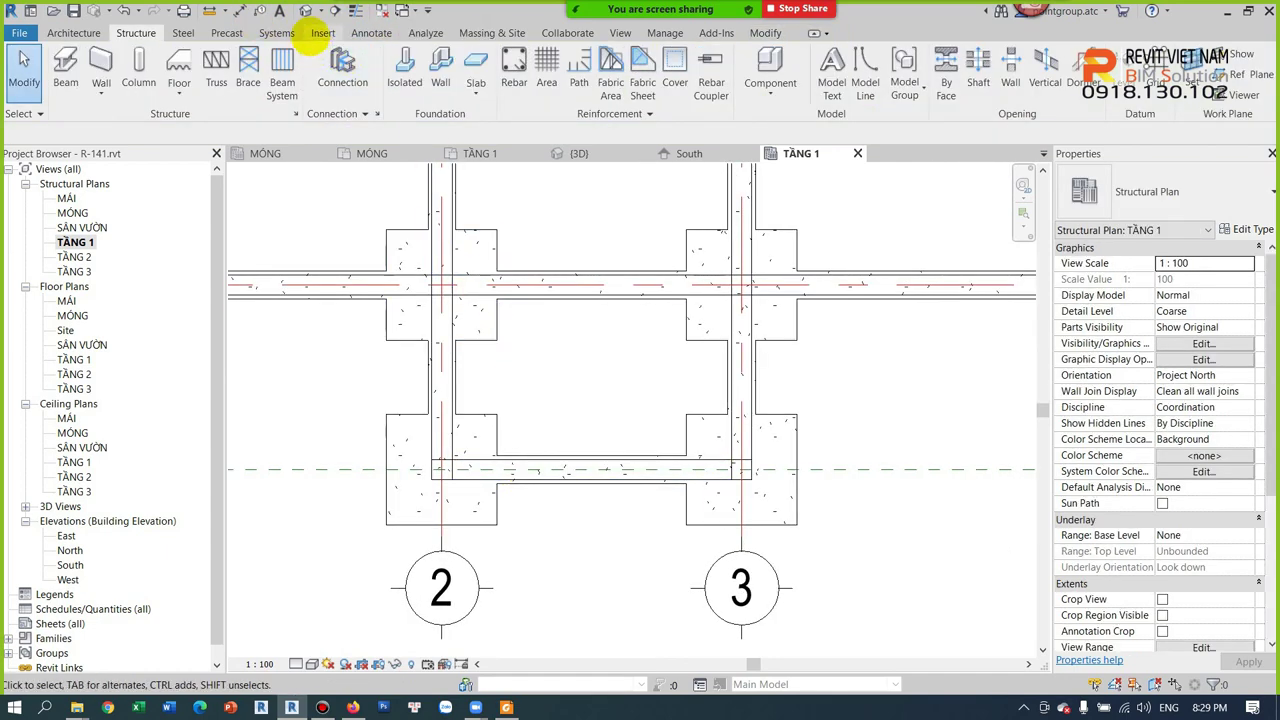
Step: In the 3D view, try the Wireframe, Shaded and Realistic visual styles while orbiting
click(306, 11)
scroll(814, 529, up, 1)
scroll(830, 450, up, 1)
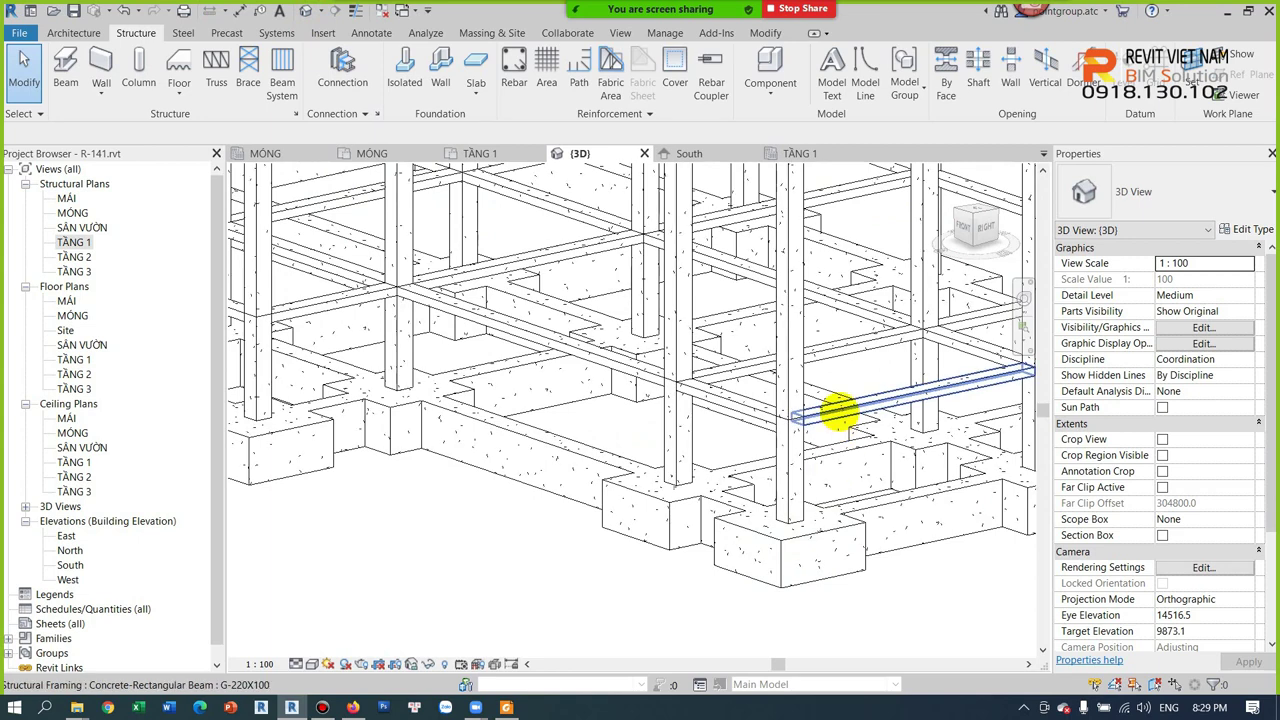
scroll(790, 475, down, 2)
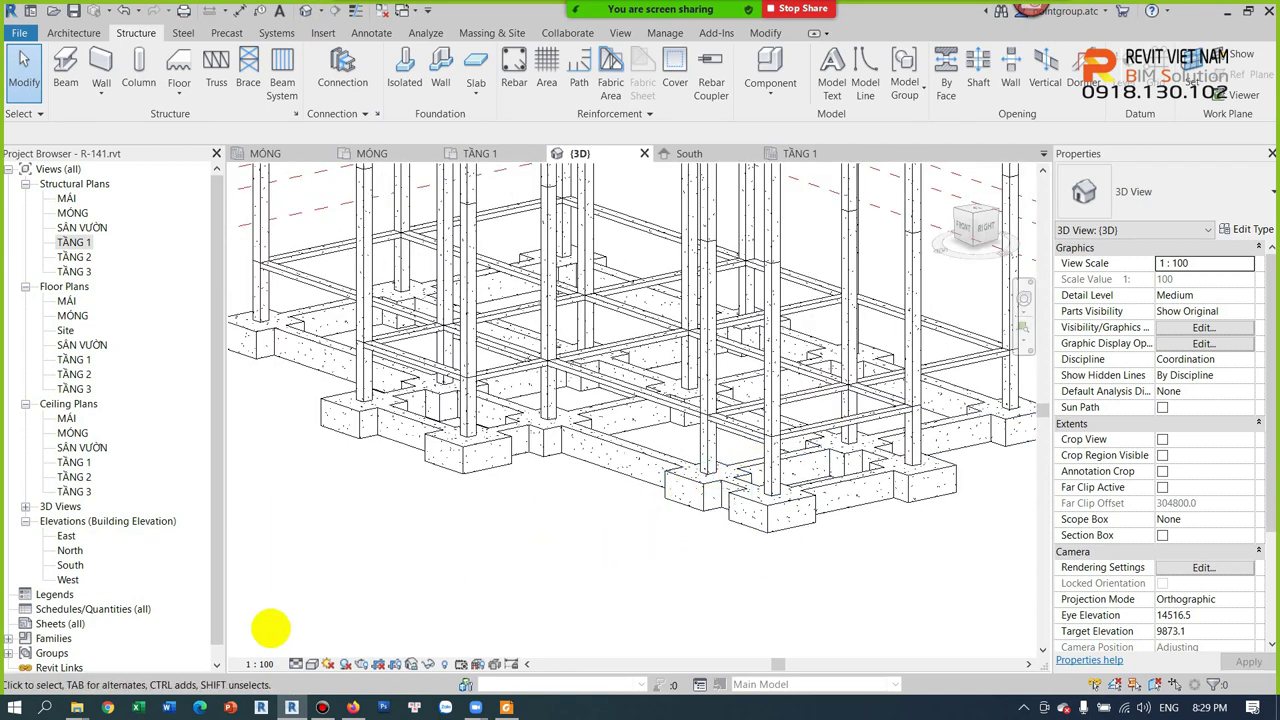
click(296, 664)
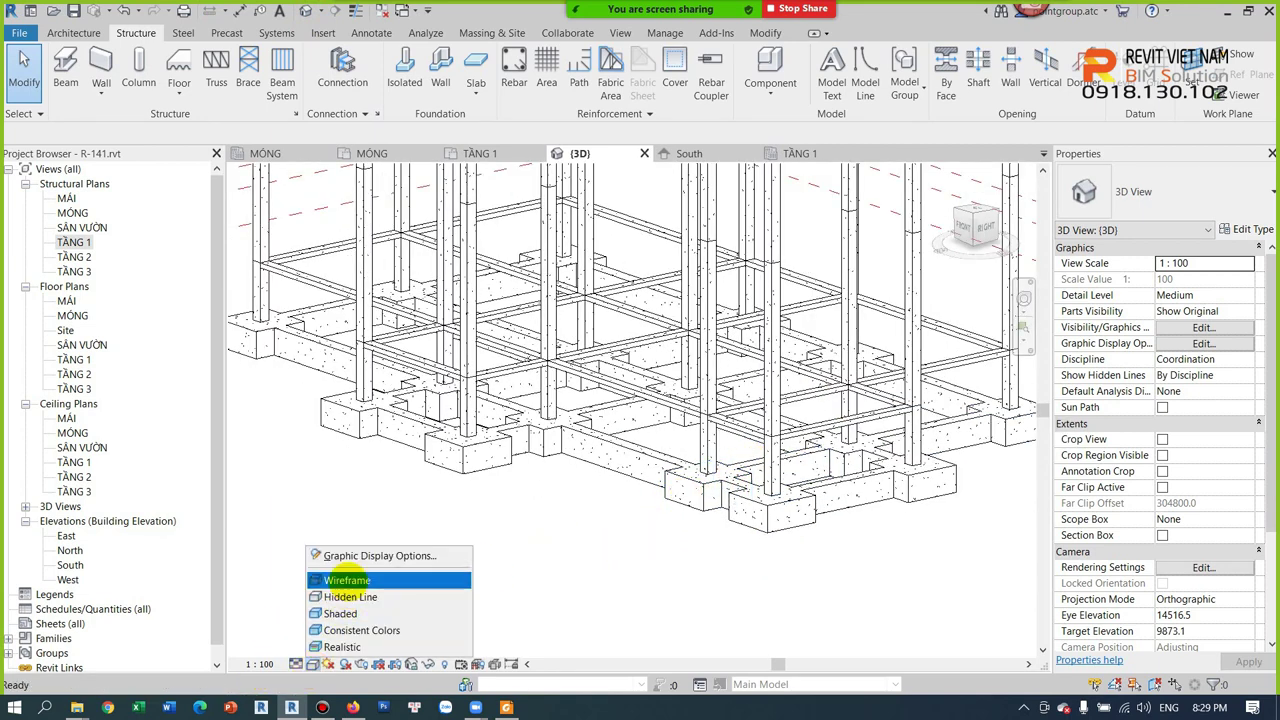
click(347, 581)
click(306, 663)
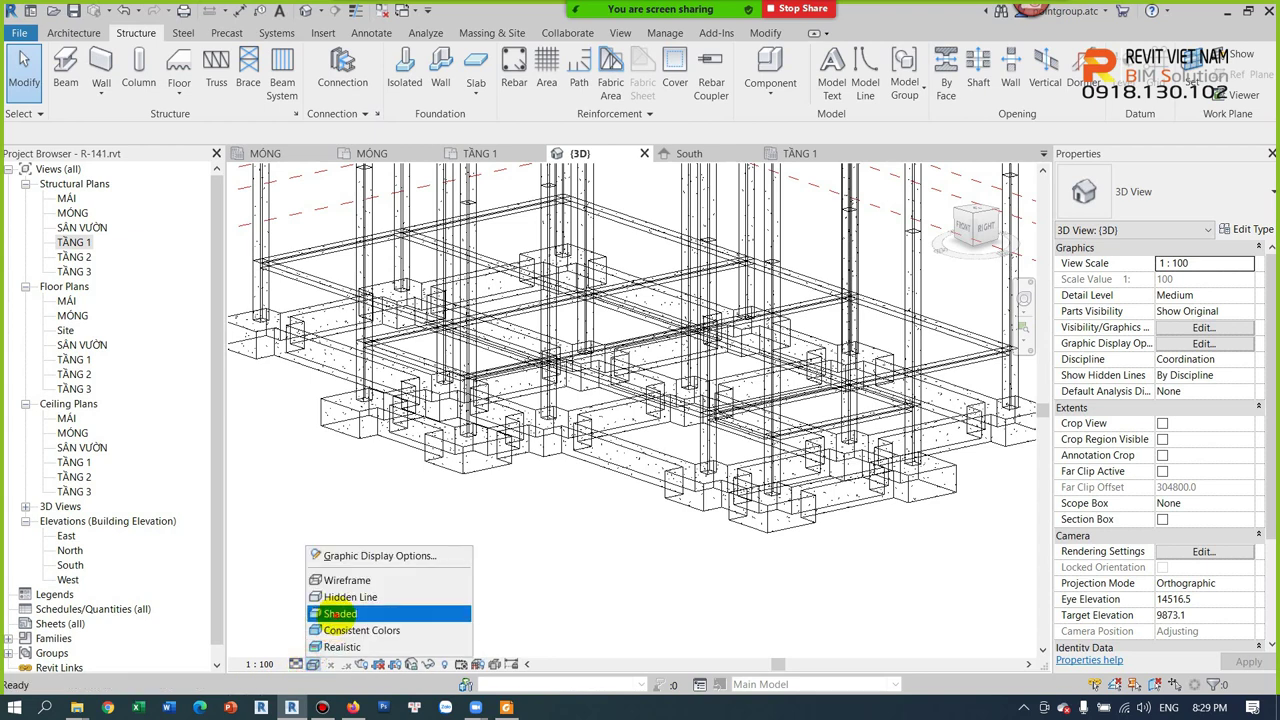
click(345, 609)
middle_drag(500, 563, 558, 606)
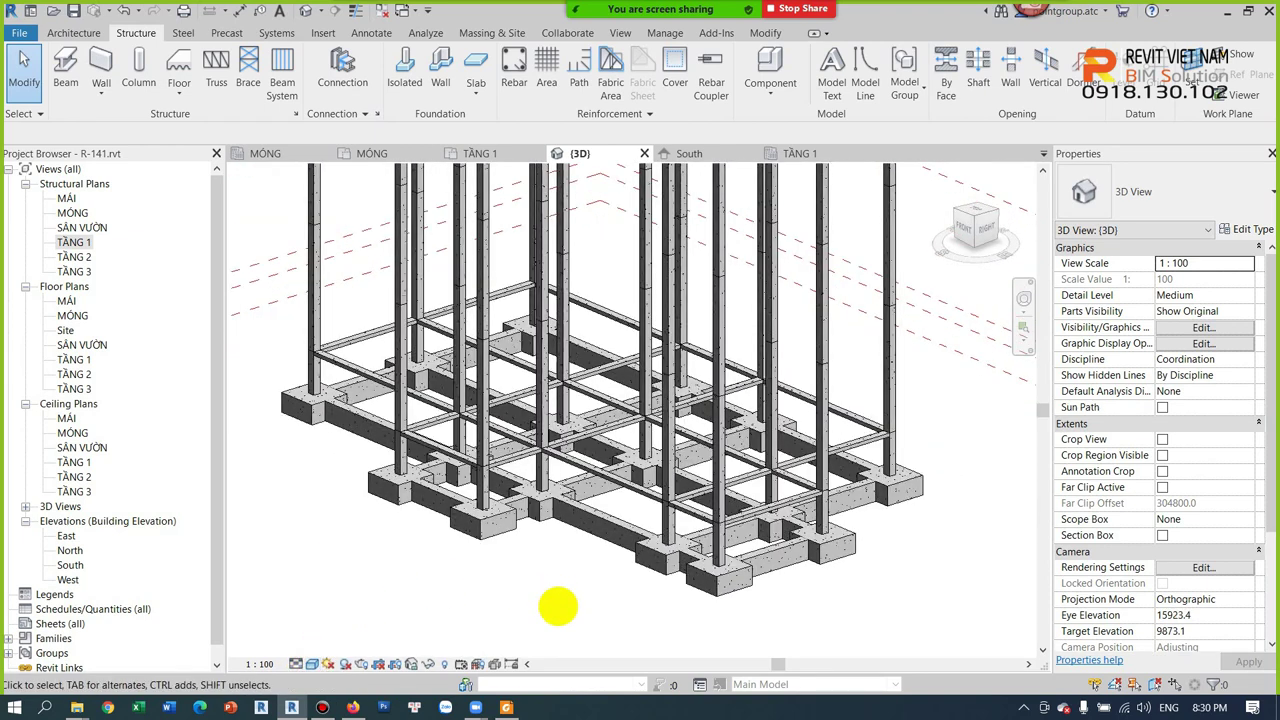
click(306, 664)
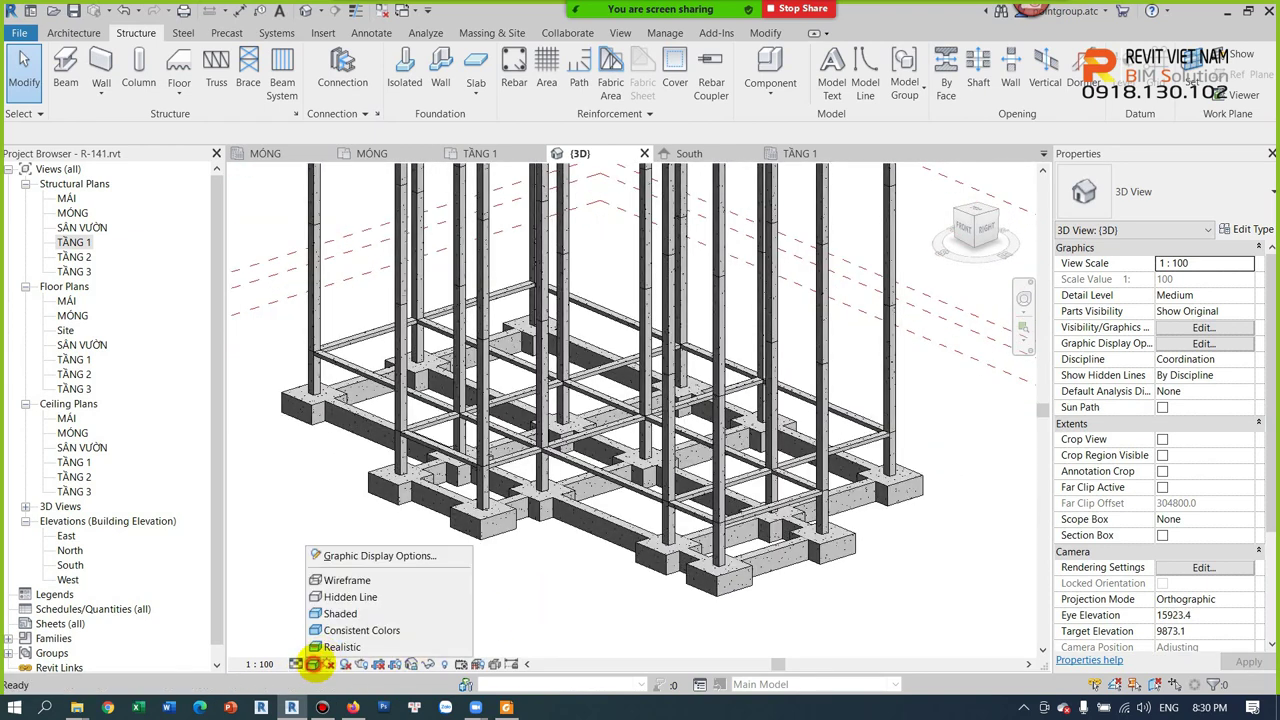
click(340, 640)
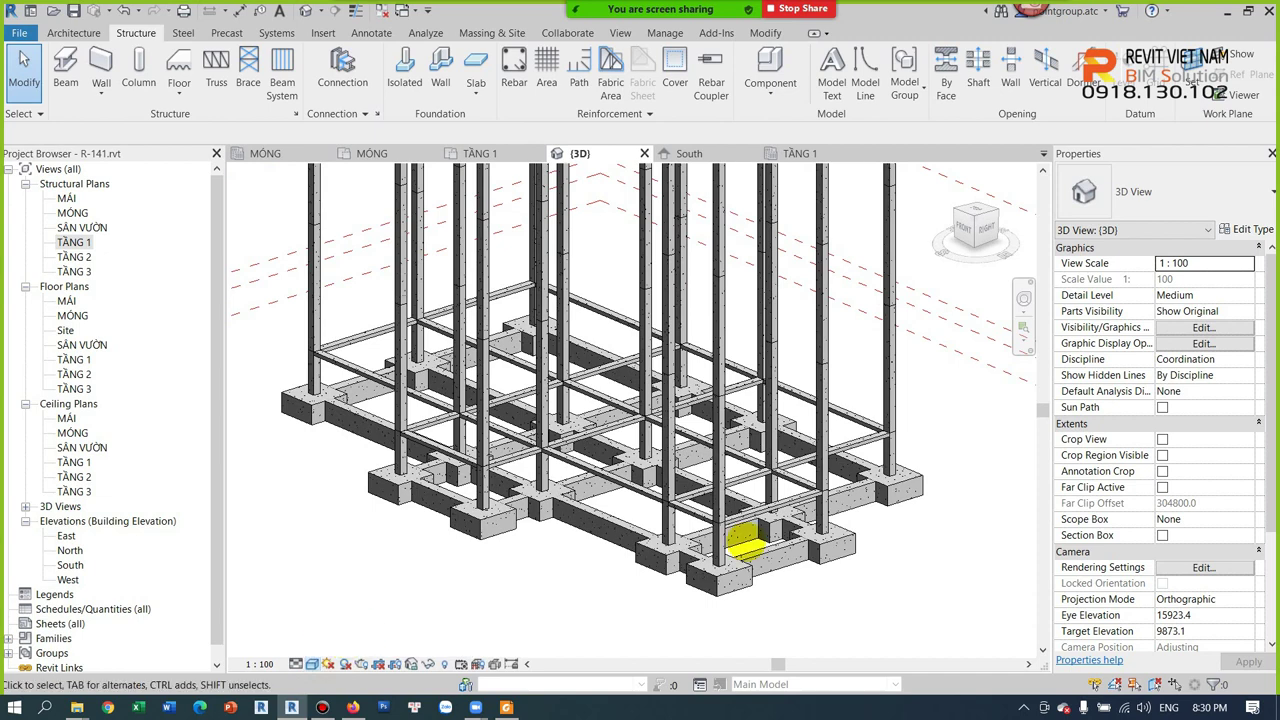
Step: Set the 3D view back to Shaded and zoom to show the whole frame
scroll(745, 543, up, 1)
scroll(706, 609, up, 3)
scroll(529, 597, up, 3)
scroll(690, 399, up, 2)
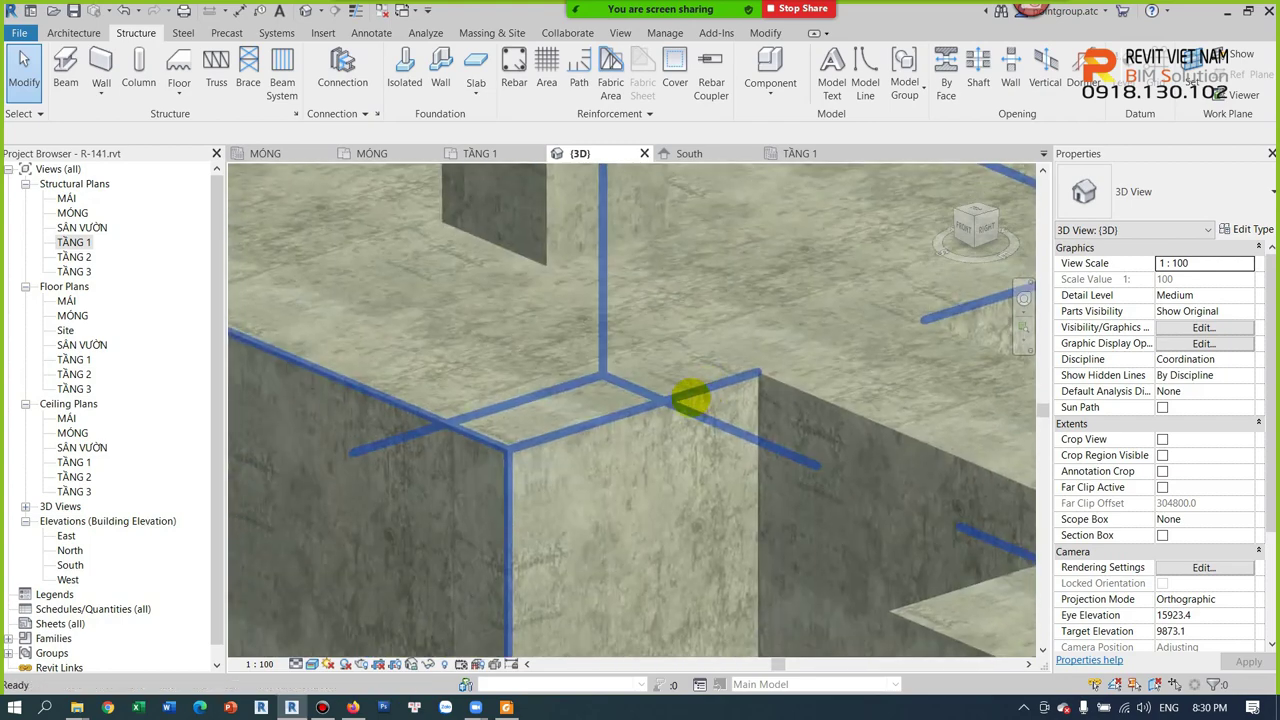
scroll(416, 398, up, 2)
scroll(416, 398, down, 2)
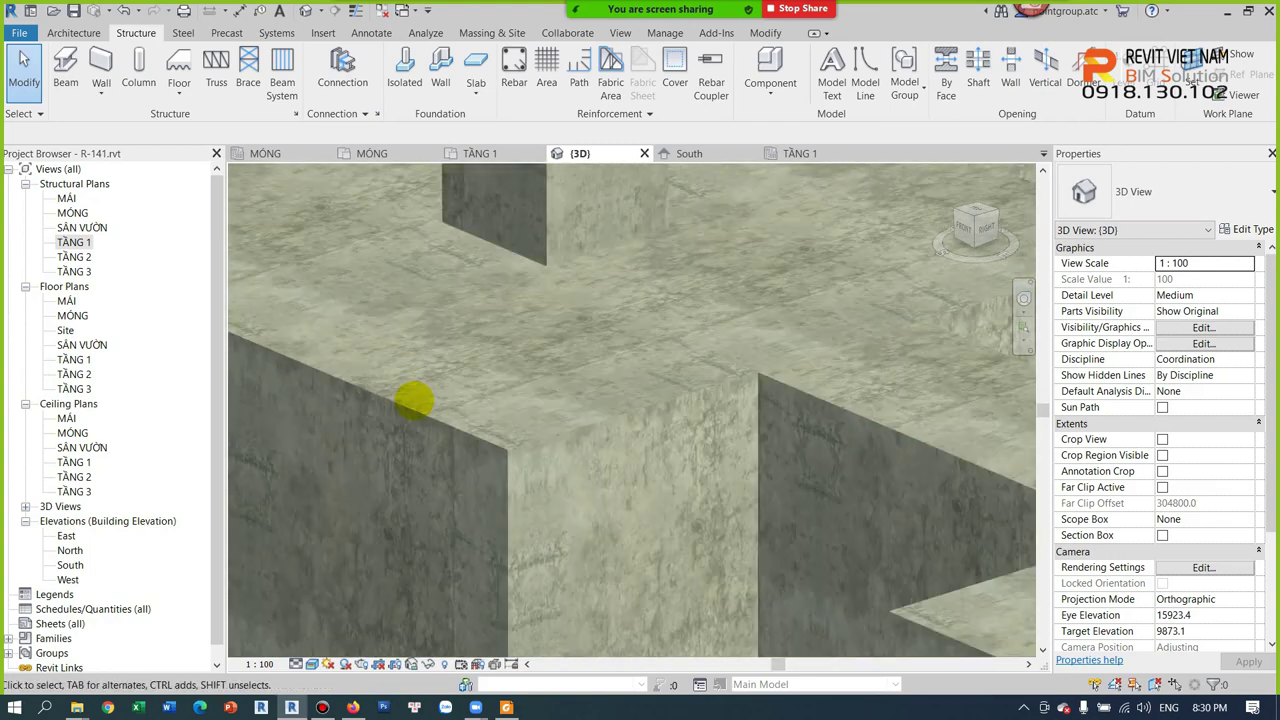
scroll(416, 400, down, 2)
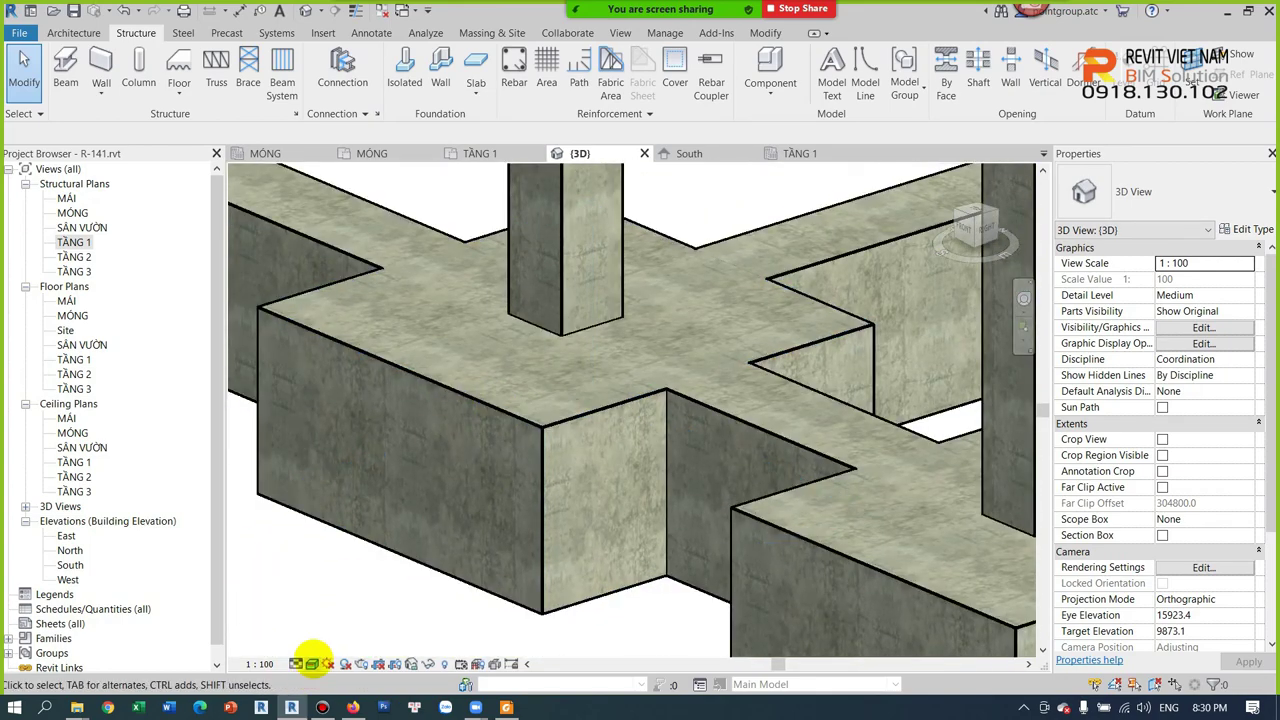
click(313, 664)
click(333, 612)
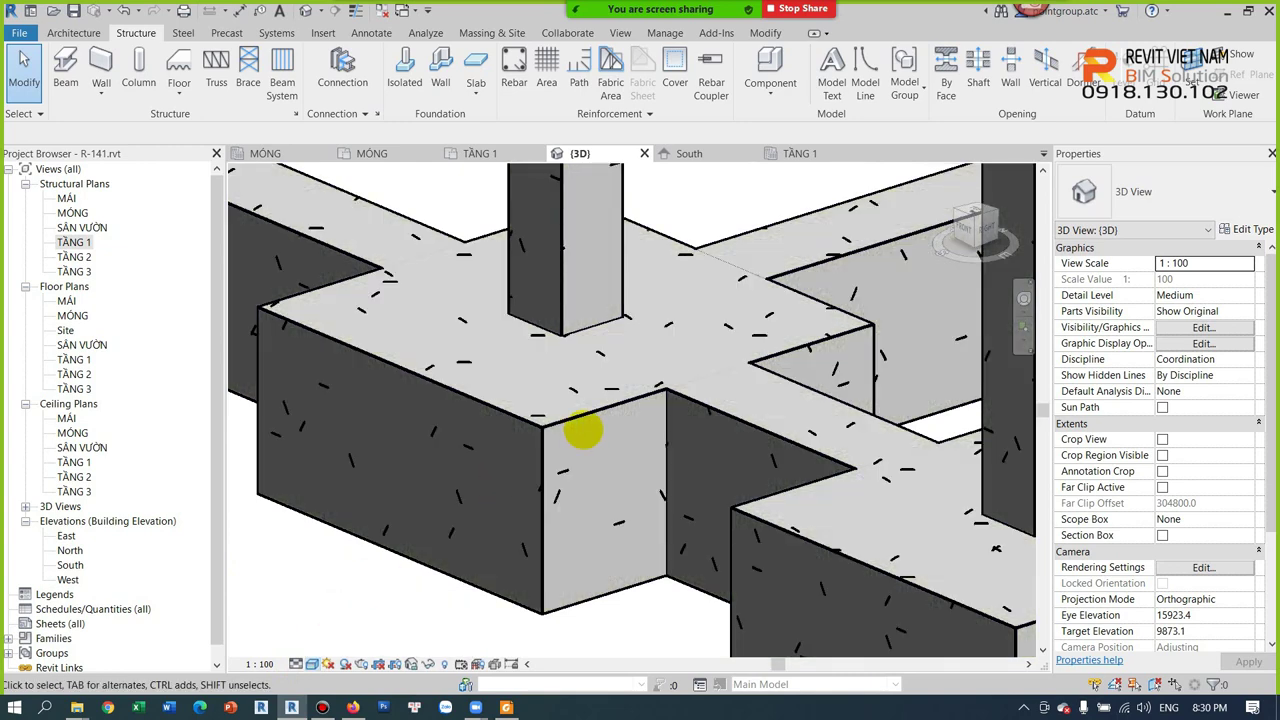
scroll(585, 432, down, 5)
scroll(594, 460, down, 3)
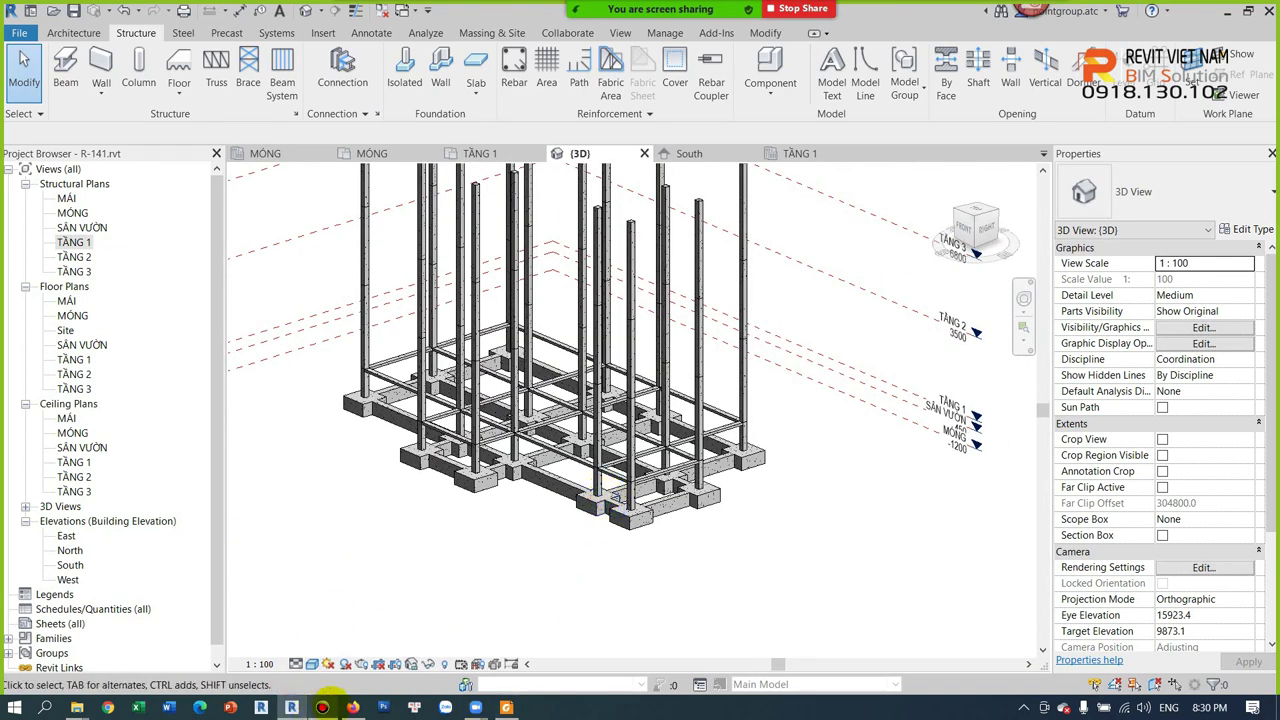
scroll(540, 470, up, 3)
scroll(580, 437, down, 1)
scroll(500, 449, down, 1)
scroll(540, 500, down, 2)
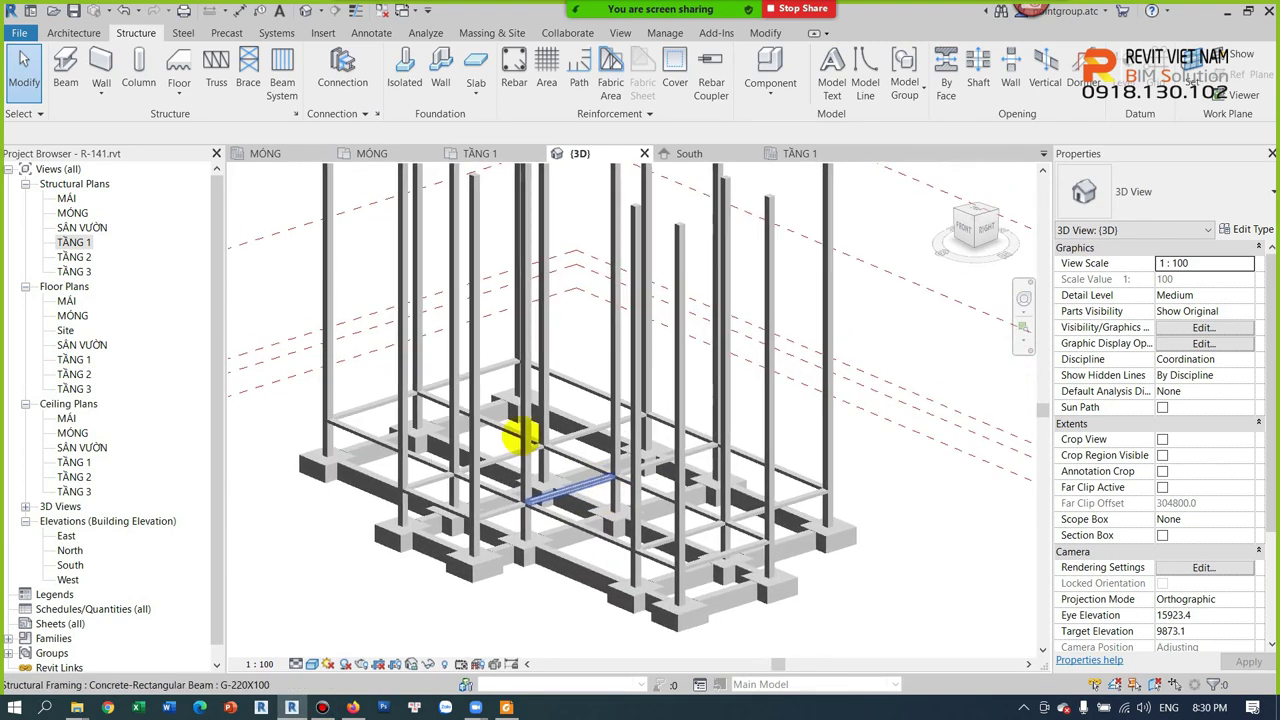
double_click(108, 256)
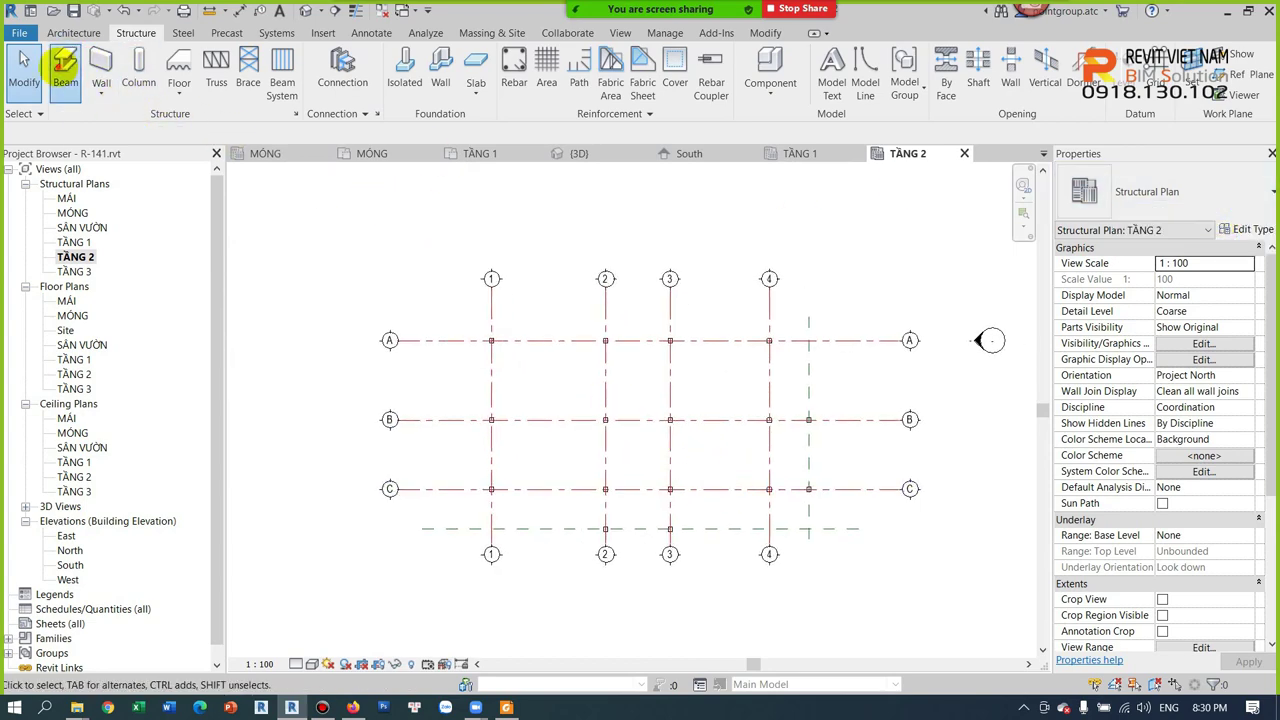
Step: From the Beam tool, duplicate the concrete beam type as D-220X350, set its dimensions, and apply it
click(65, 70)
click(1248, 230)
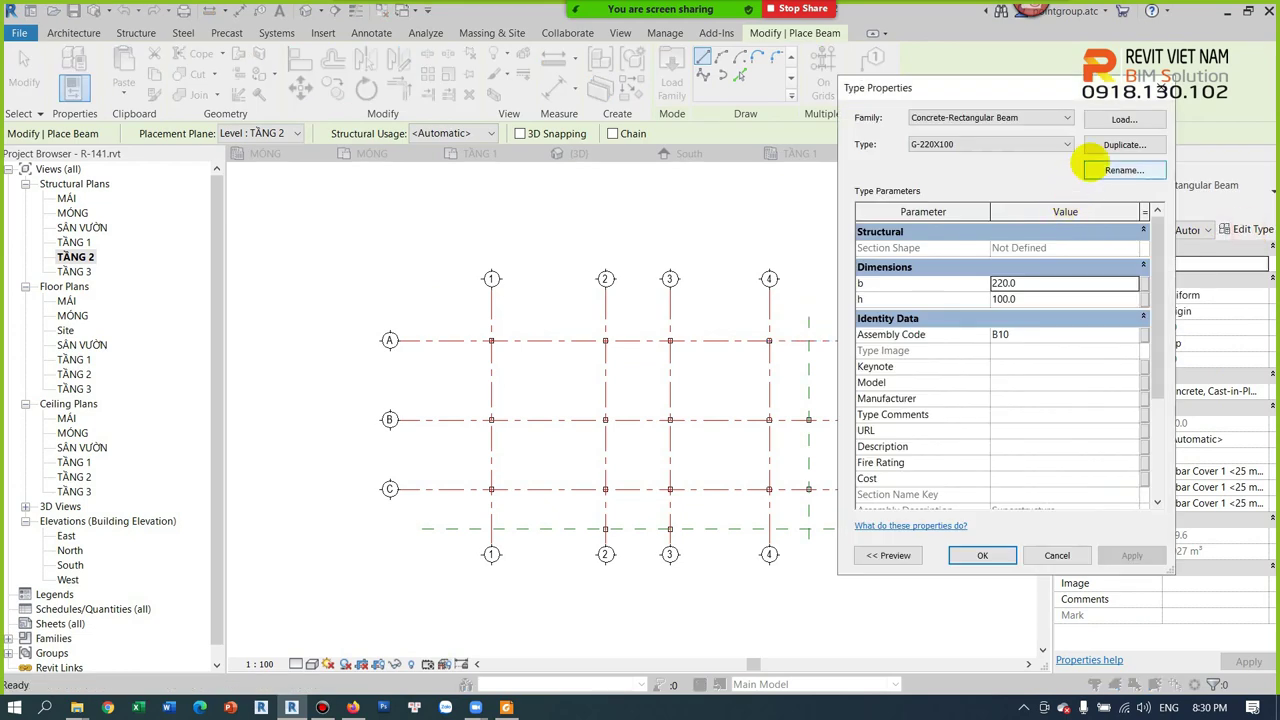
click(1124, 144)
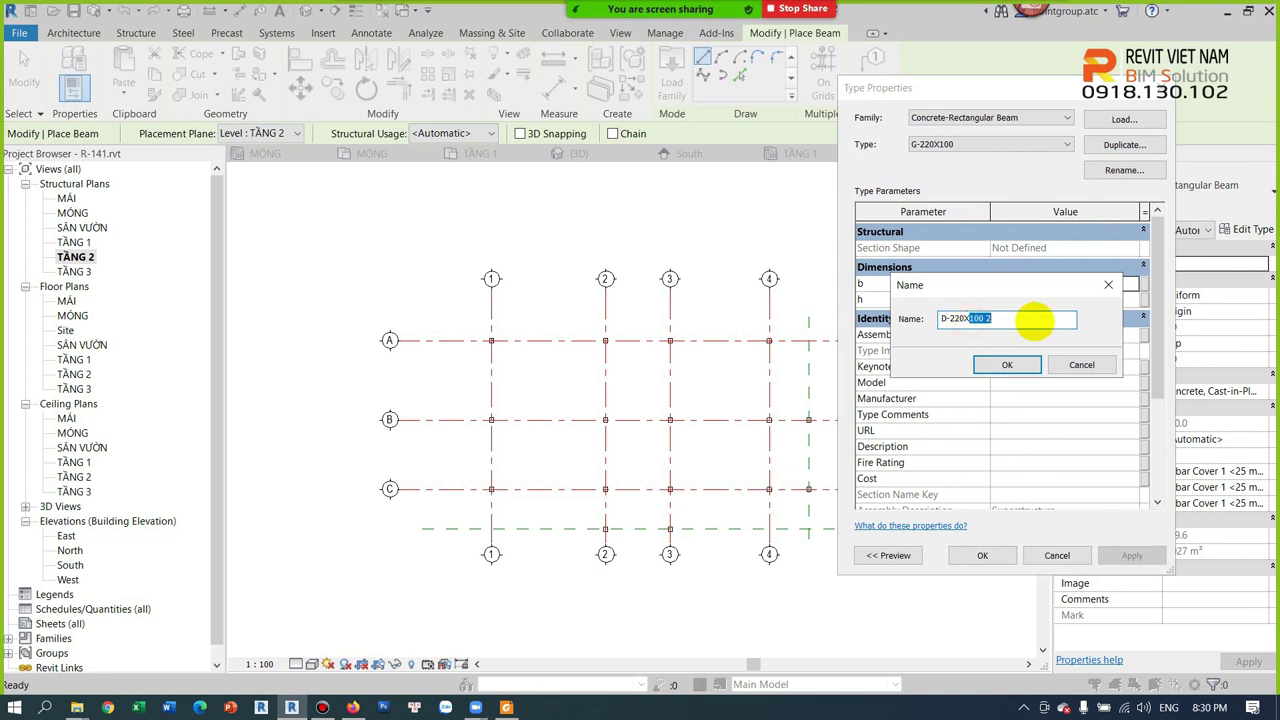
click(1012, 362)
click(1032, 284)
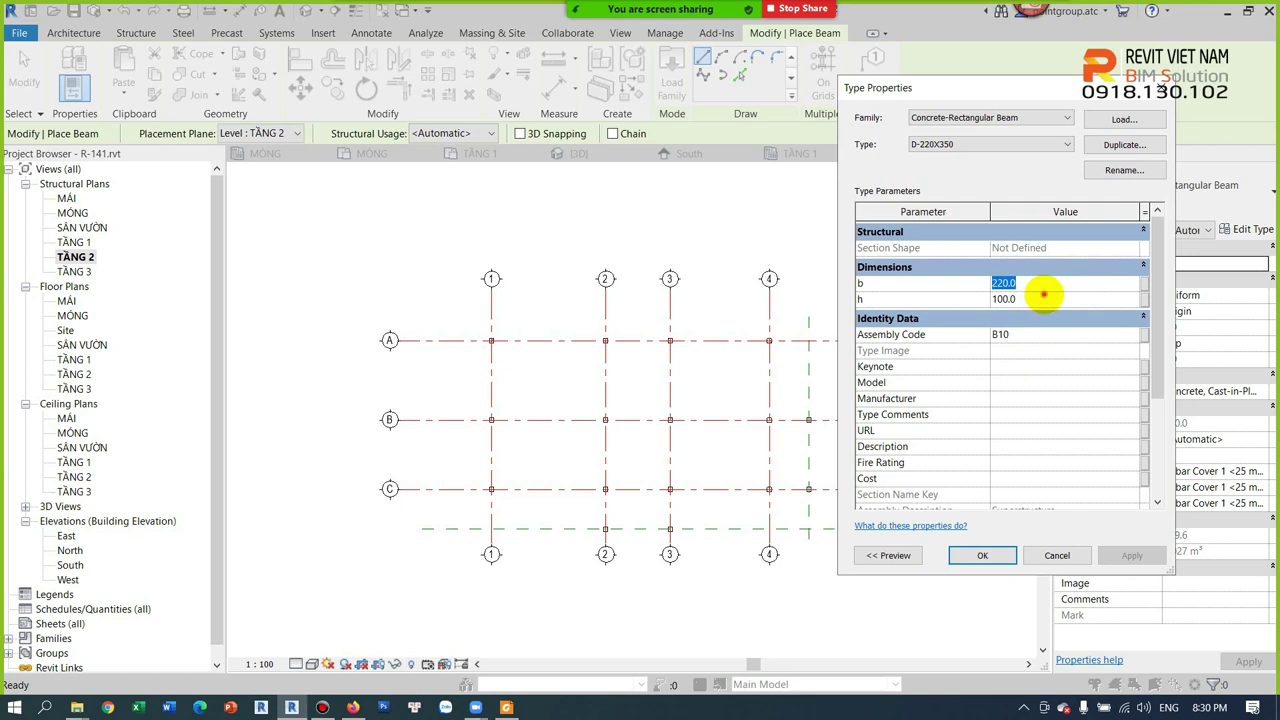
click(1005, 555)
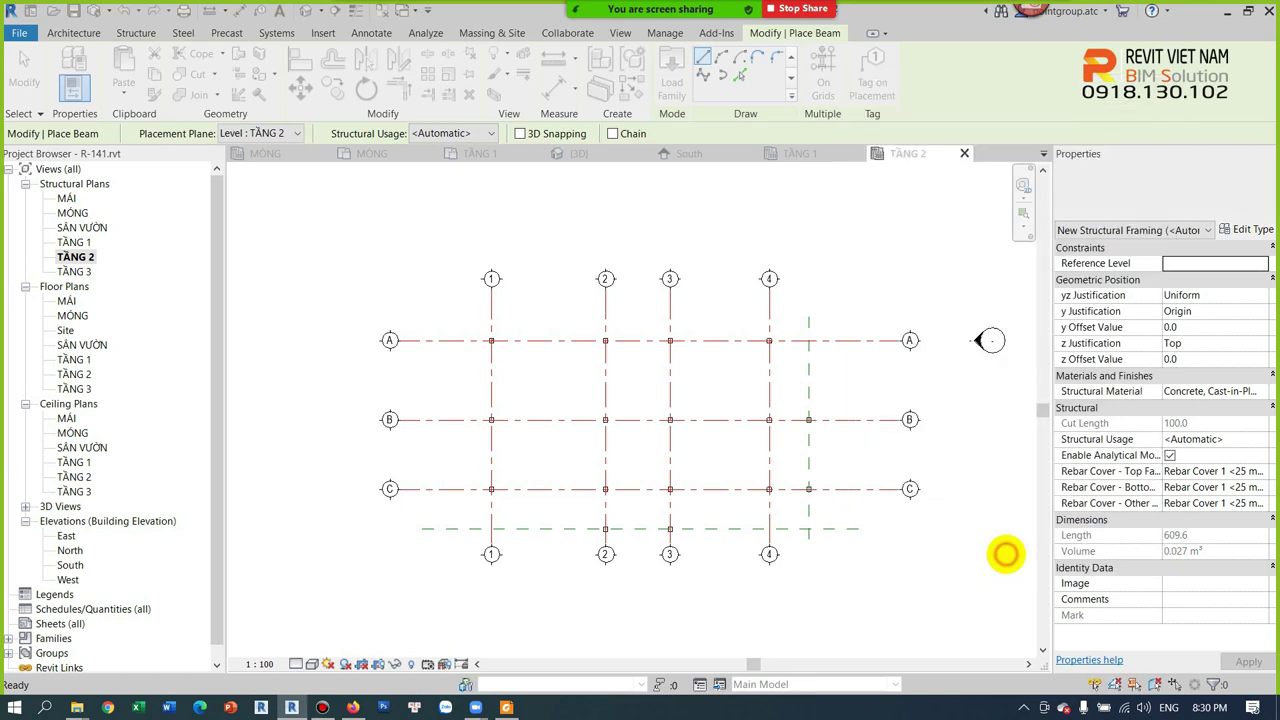
Step: Place D-220X350 beams on all the TẦNG 2 grid lines selected by window
click(832, 78)
drag(828, 543, 465, 290)
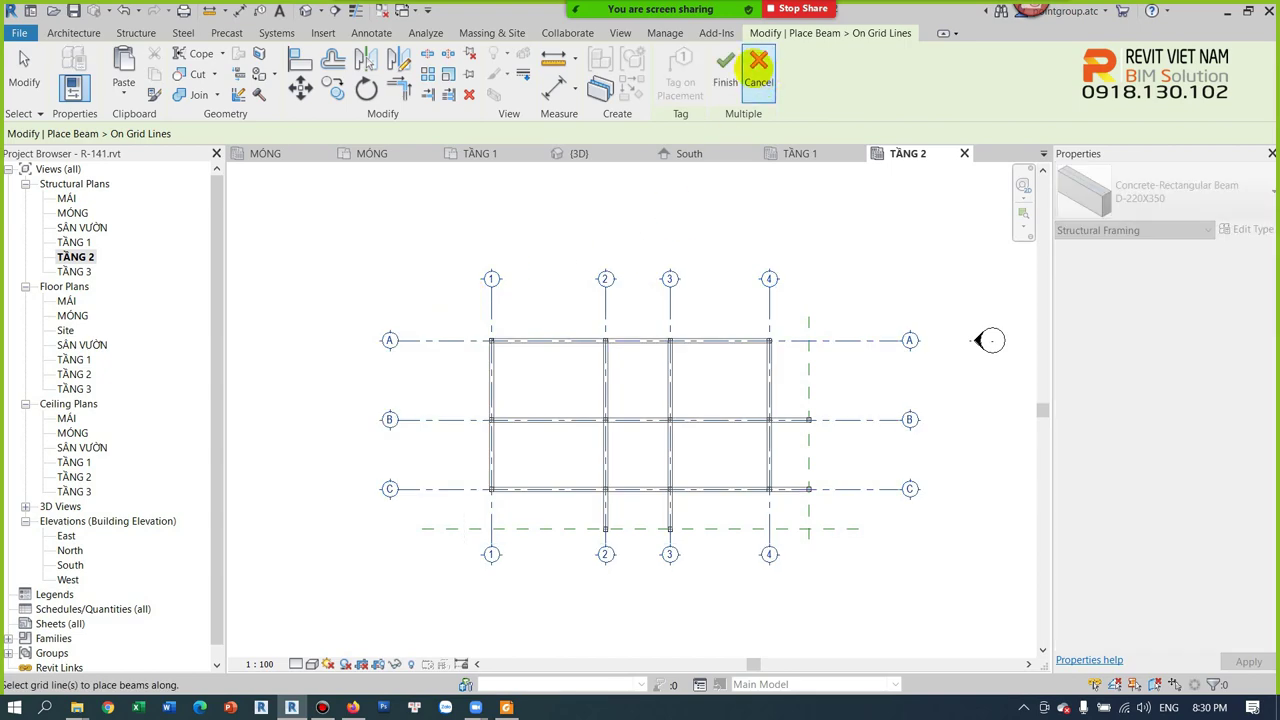
click(726, 62)
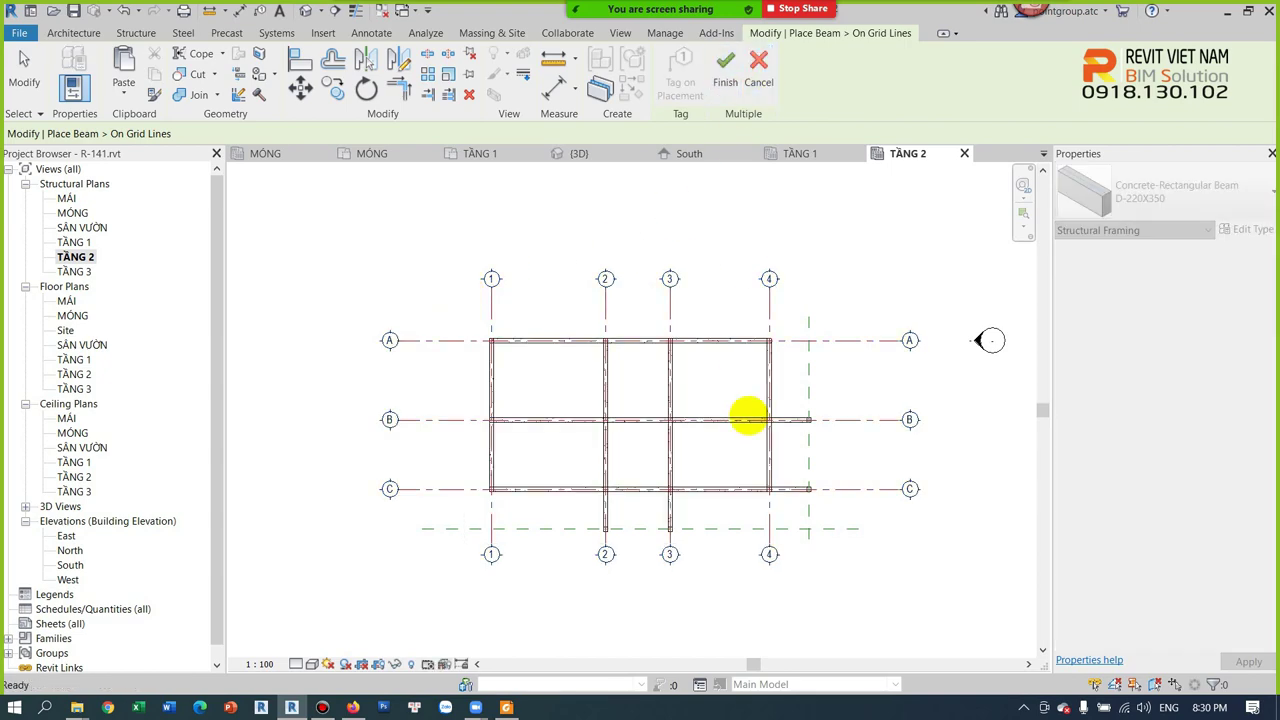
scroll(809, 471, up, 3)
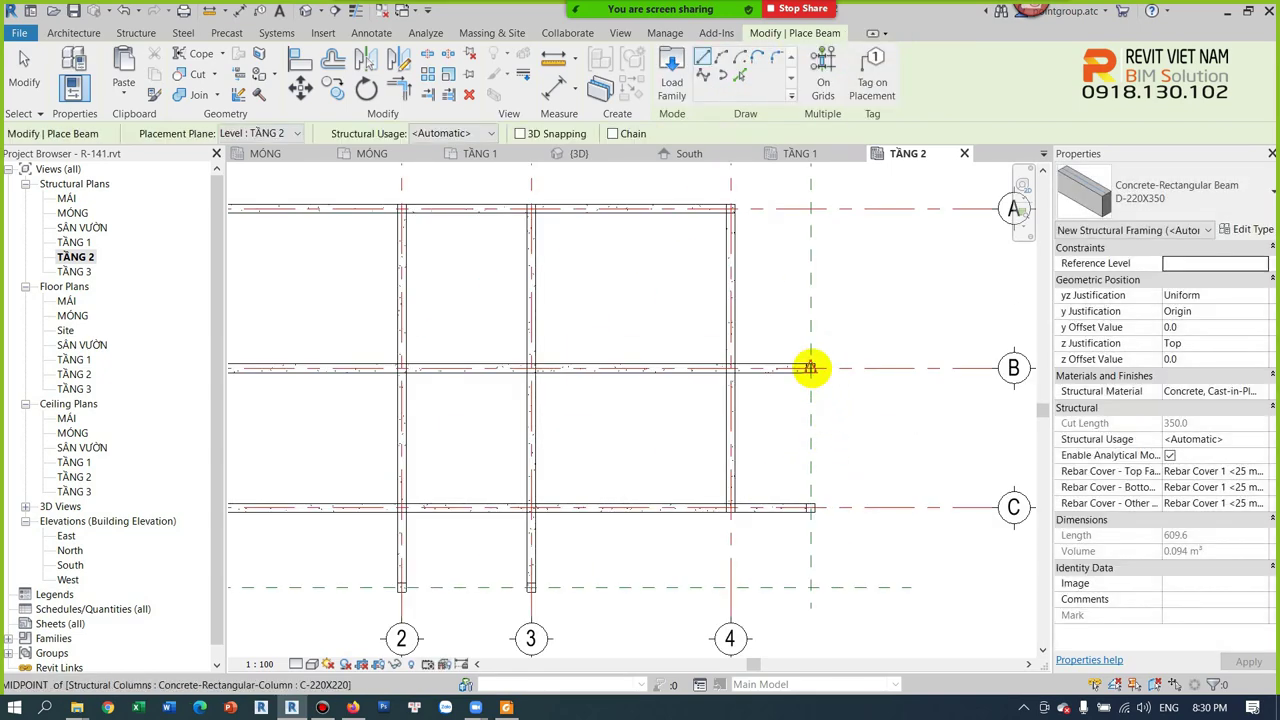
Step: Add D-220X350 beams from grid C to B and between columns 2 and 3
click(810, 505)
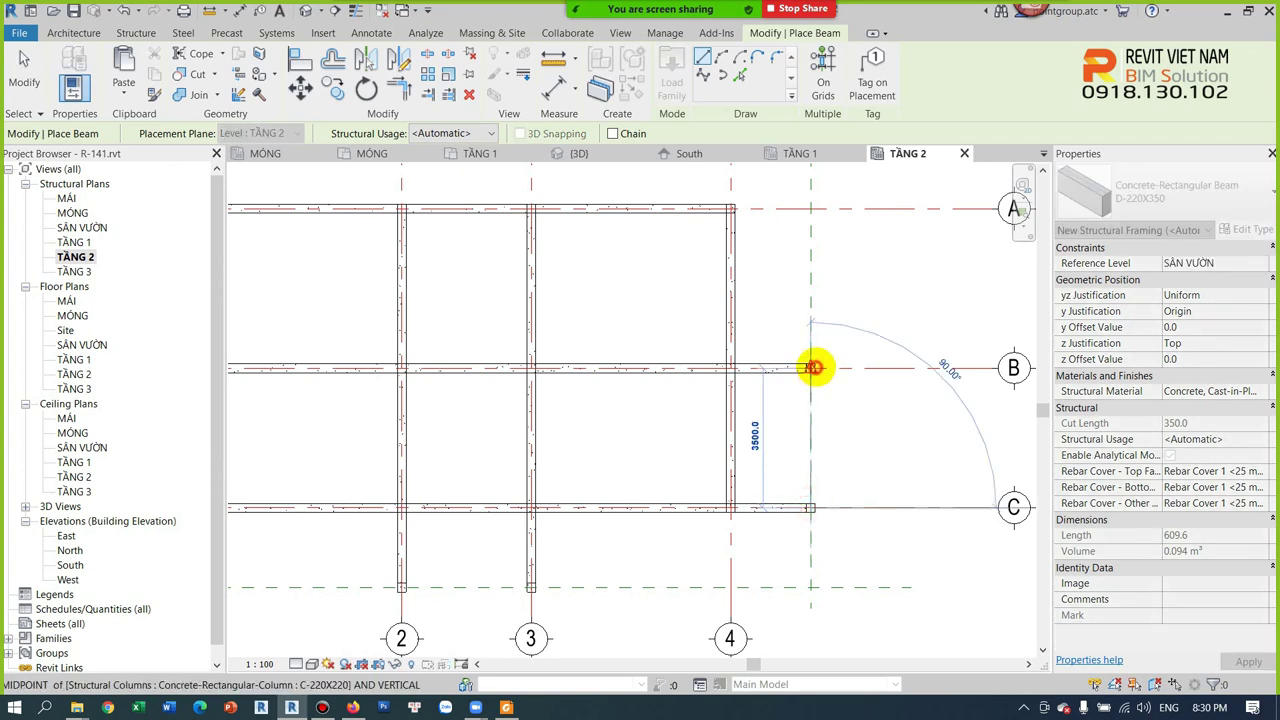
click(814, 366)
middle_drag(811, 424, 817, 410)
scroll(614, 491, up, 3)
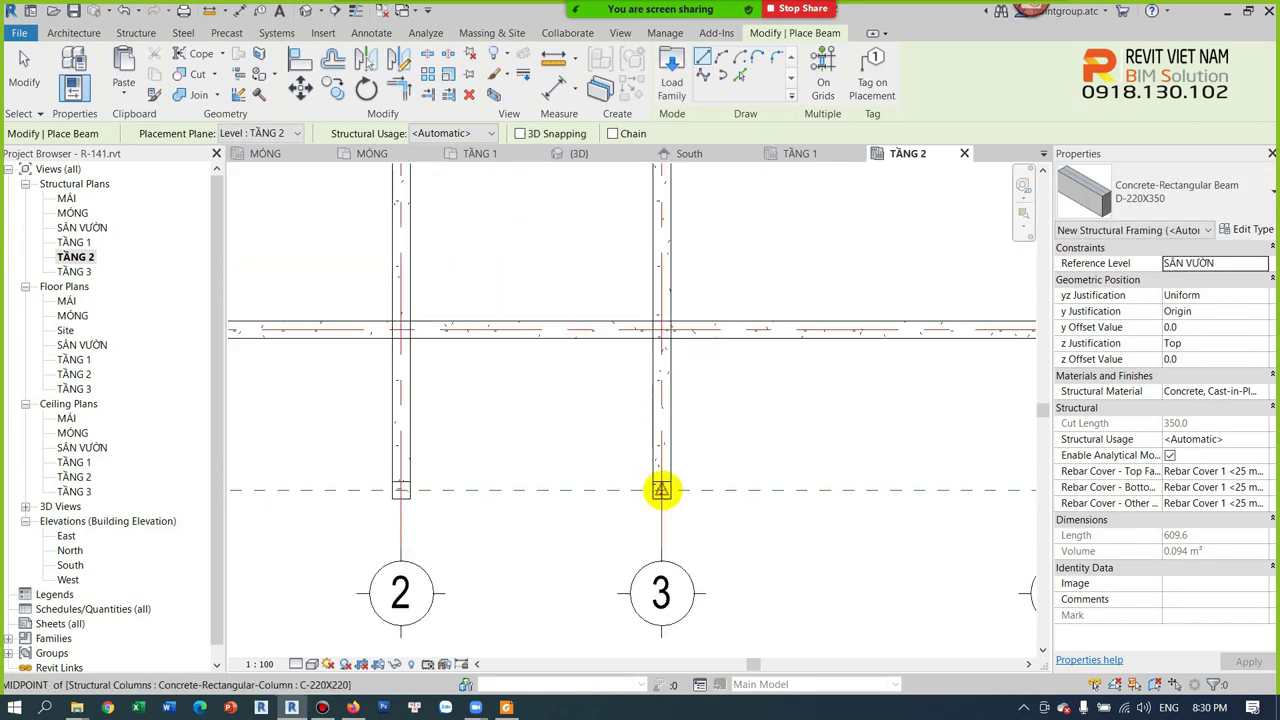
click(401, 488)
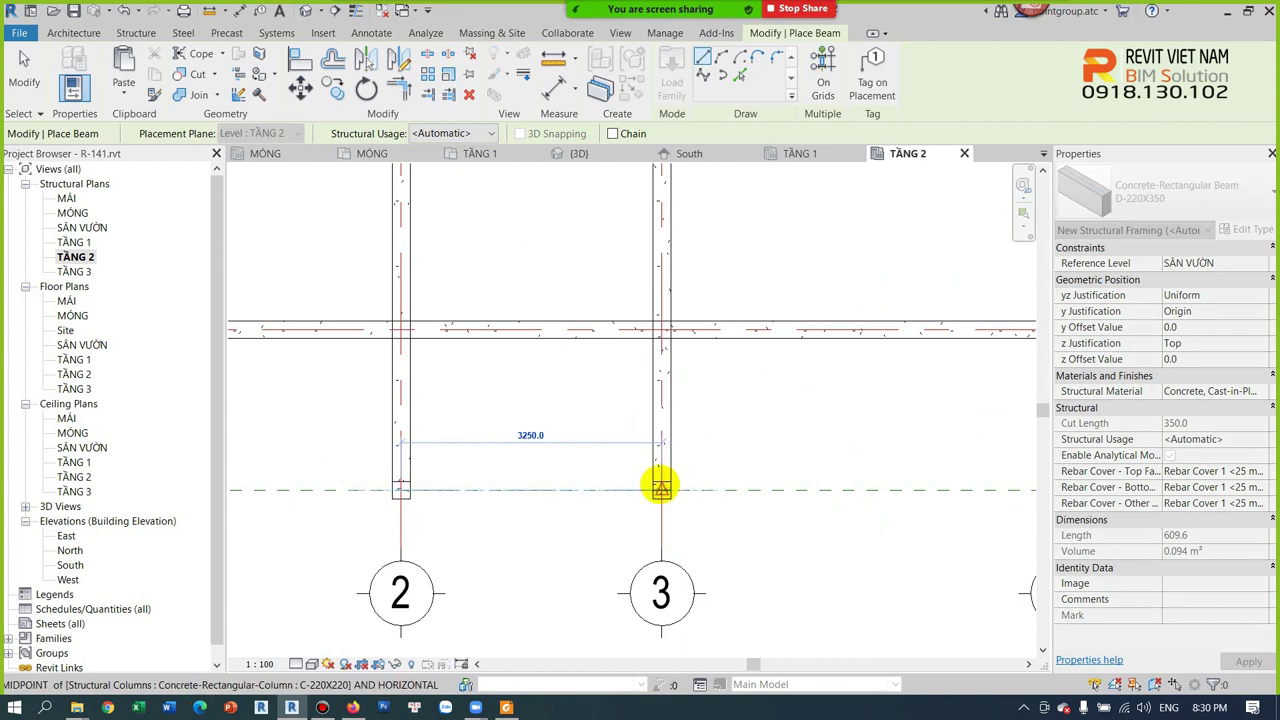
click(660, 488)
key(Escape)
key(Escape)
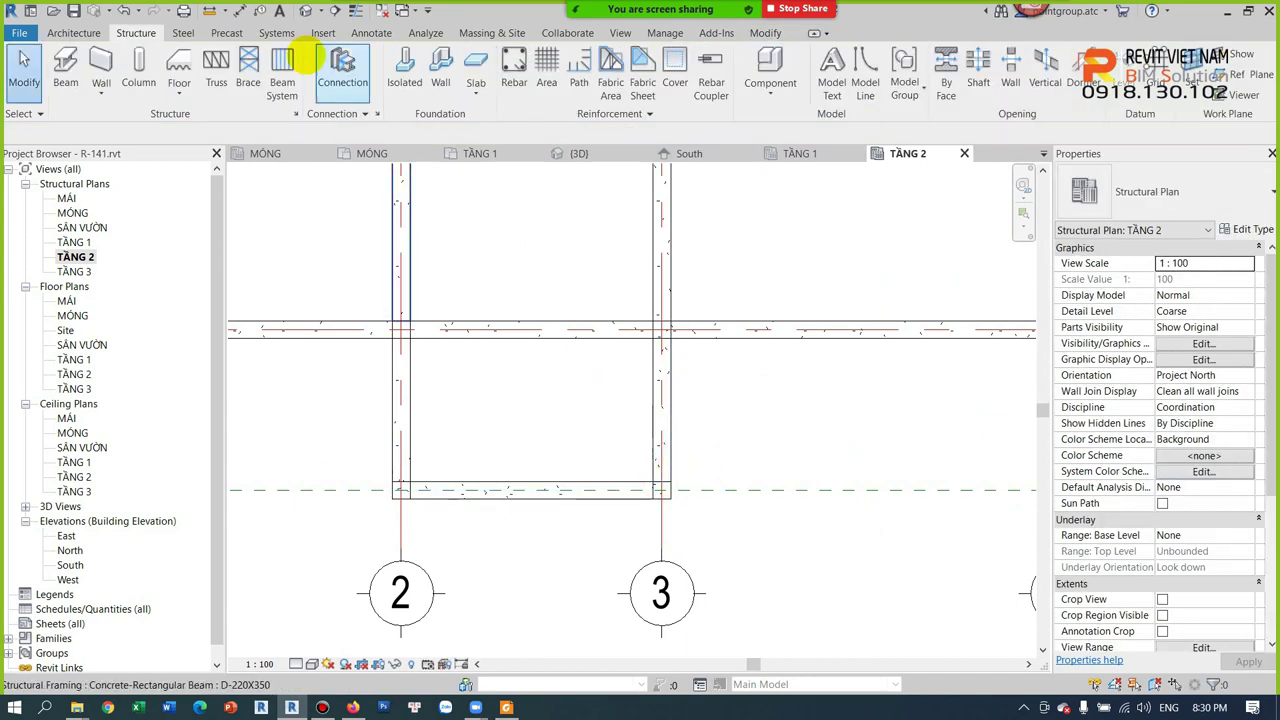
click(305, 10)
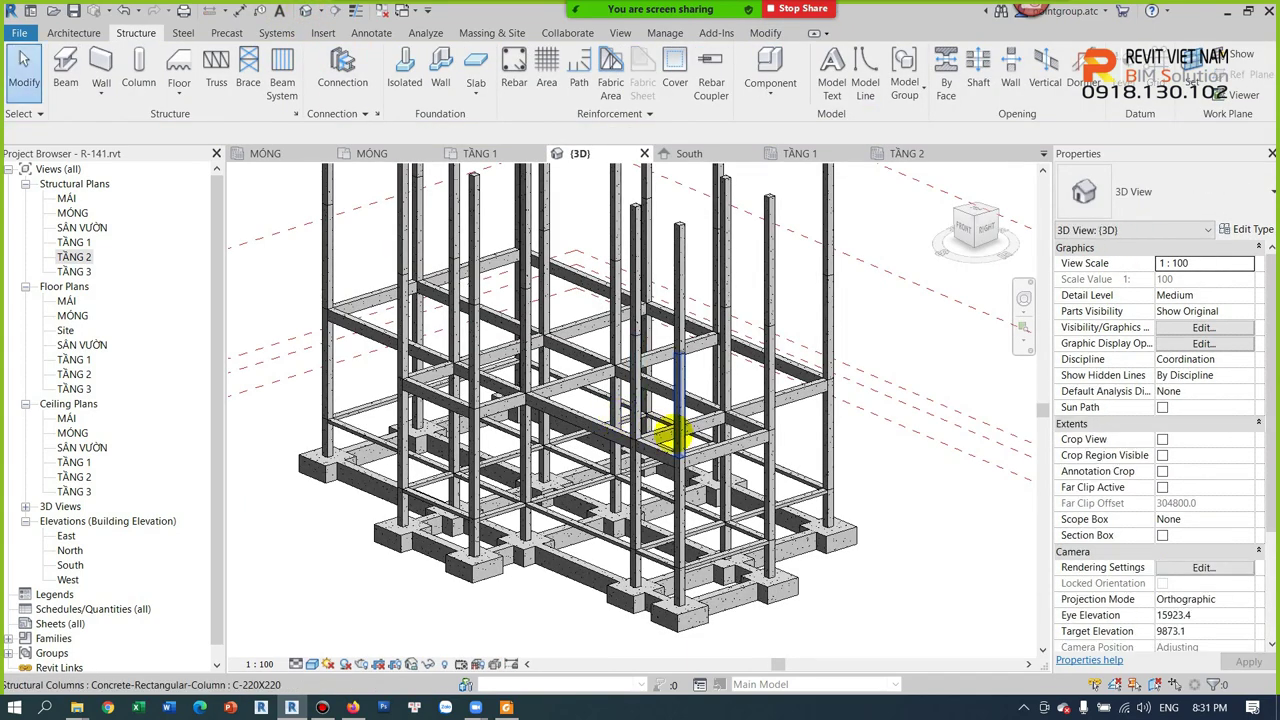
Step: In 3D, select the floor's beams, filtering the selection to Structural Framing only
mouse_move(675, 433)
shift+middle_down()
mouse_move(677, 449)
mouse_move(571, 371)
mouse_move(629, 343)
mouse_move(375, 349)
shift+middle_up()
mouse_move(397, 364)
mouse_down()
mouse_move(810, 414)
mouse_move(826, 357)
mouse_up()
mouse_move(826, 357)
shift+middle_down()
mouse_move(829, 531)
mouse_move(826, 366)
shift+middle_up()
click(833, 401)
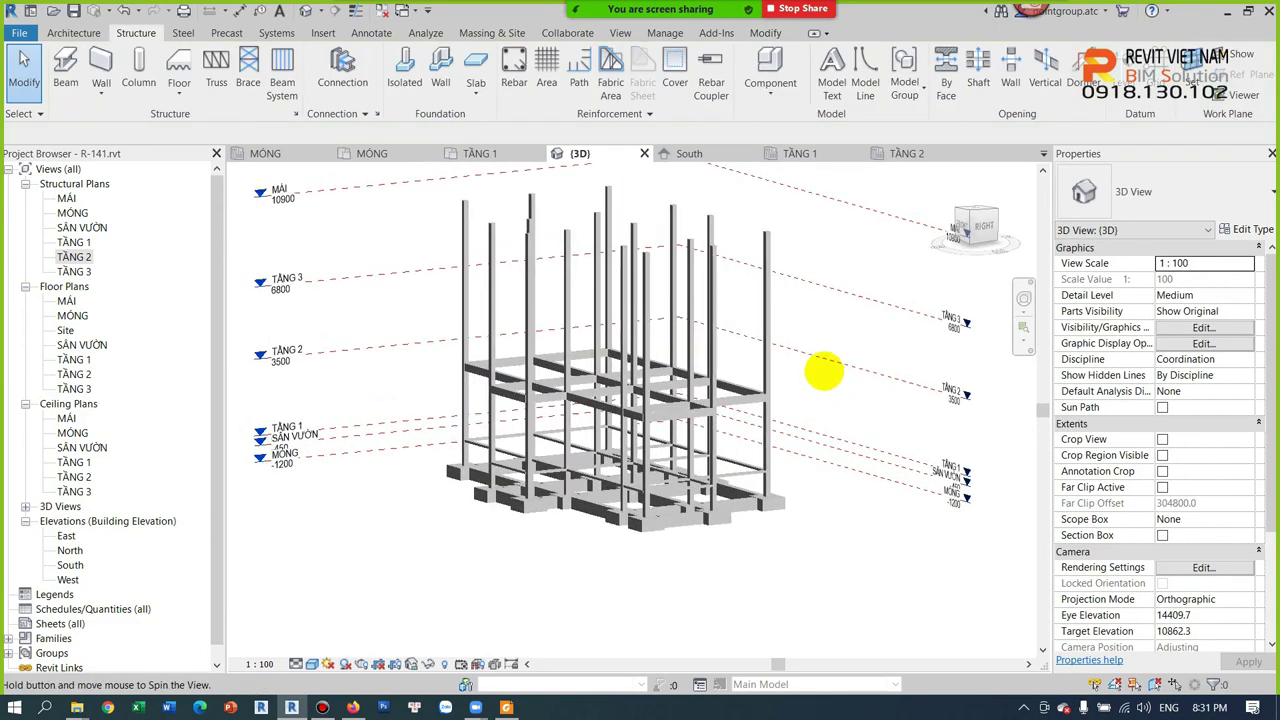
mouse_move(375, 308)
mouse_down()
mouse_move(823, 451)
mouse_move(818, 437)
mouse_up()
mouse_move(780, 429)
shift+middle_down()
mouse_move(849, 551)
mouse_move(749, 466)
shift+middle_up()
click(672, 83)
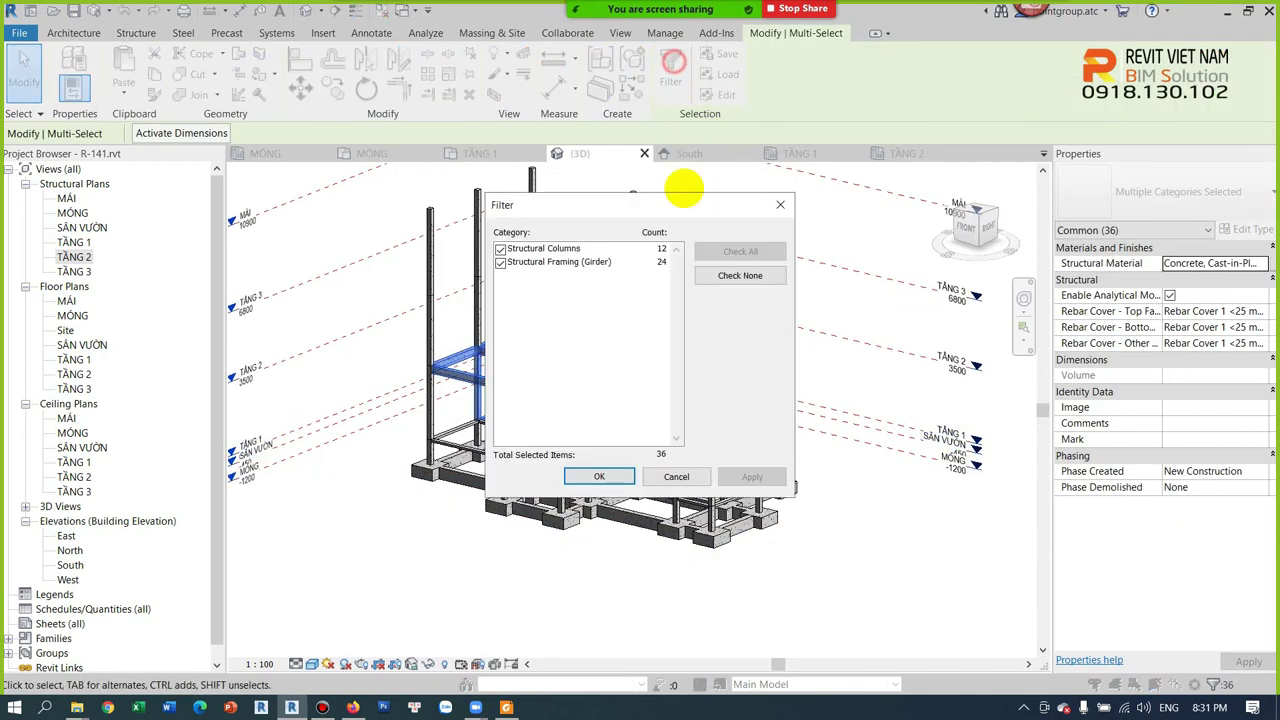
click(740, 275)
click(501, 262)
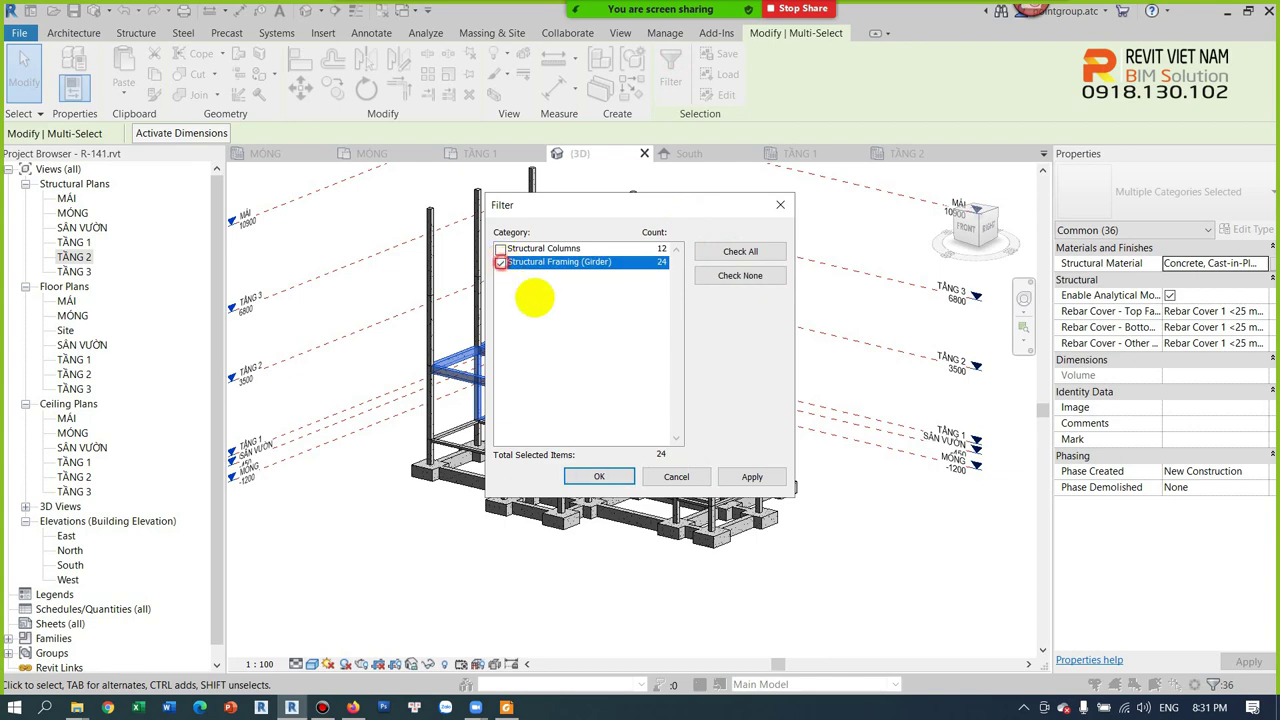
click(600, 477)
scroll(749, 429, up, 4)
scroll(890, 595, up, 1)
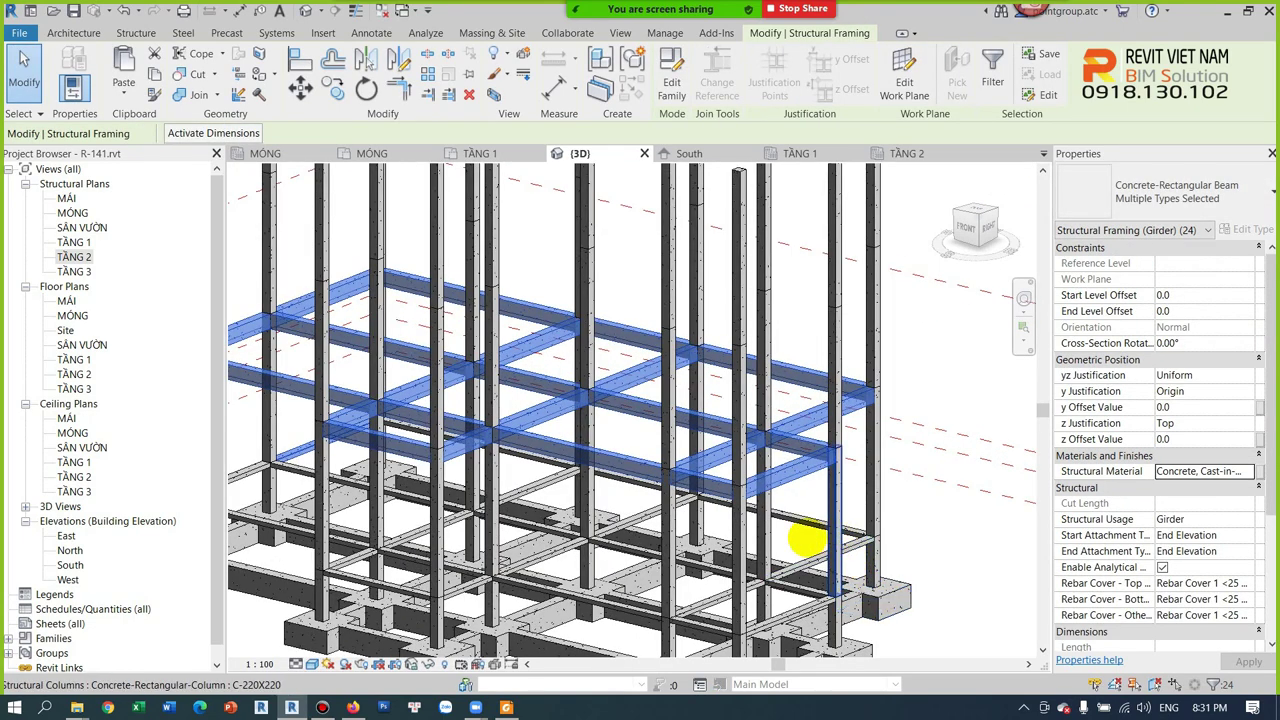
Step: Copy the beams and paste them aligned to the TẦNG 3 and MÁI levels
key(ctrl+c)
click(123, 92)
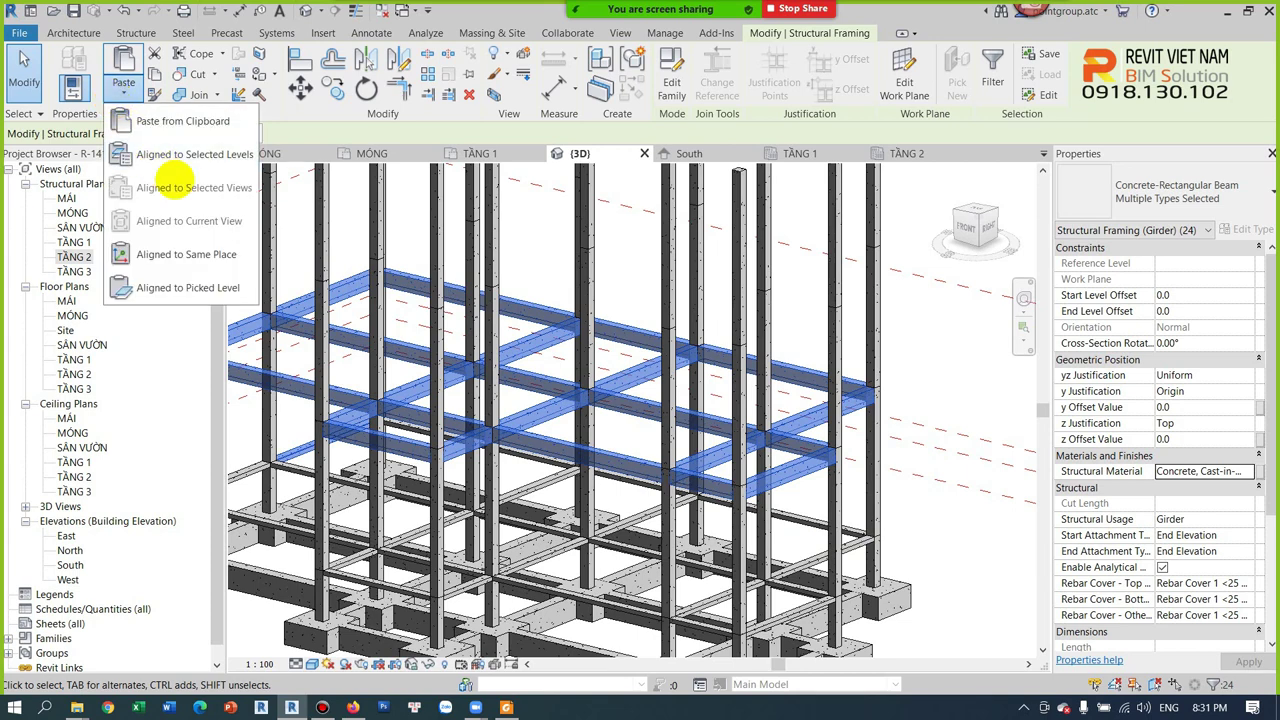
click(190, 155)
click(560, 288)
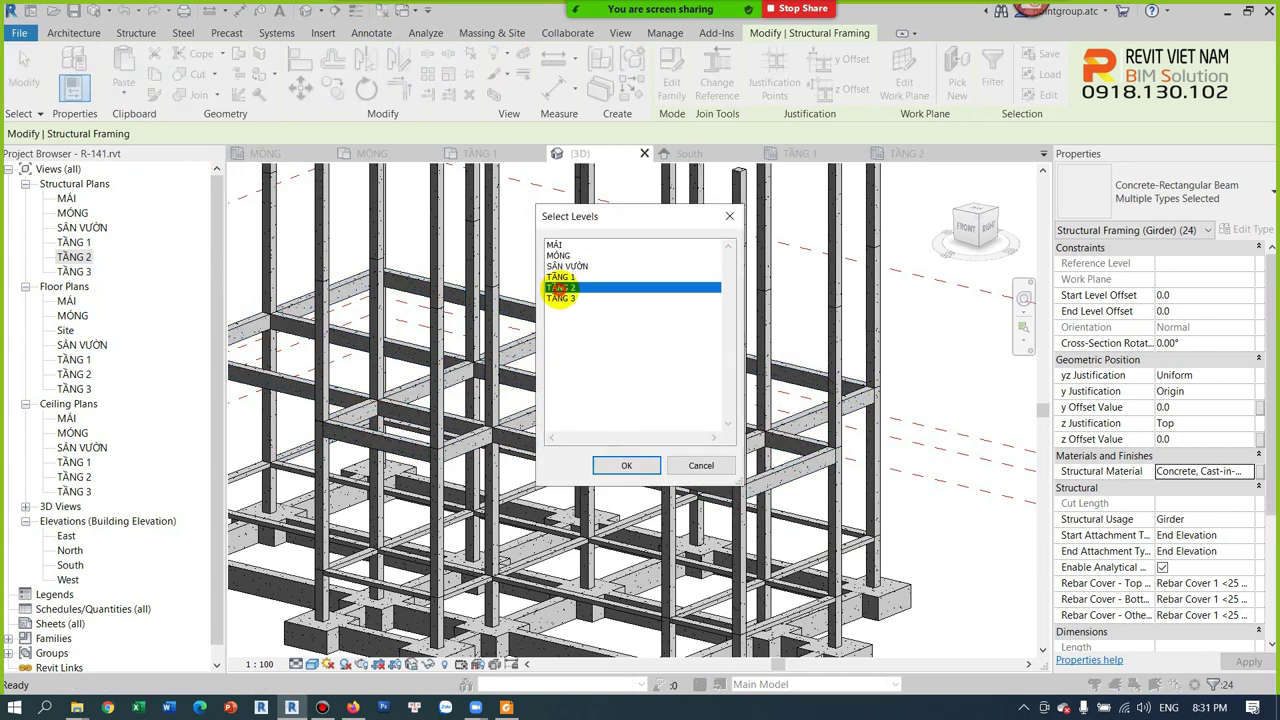
ctrl+click(555, 245)
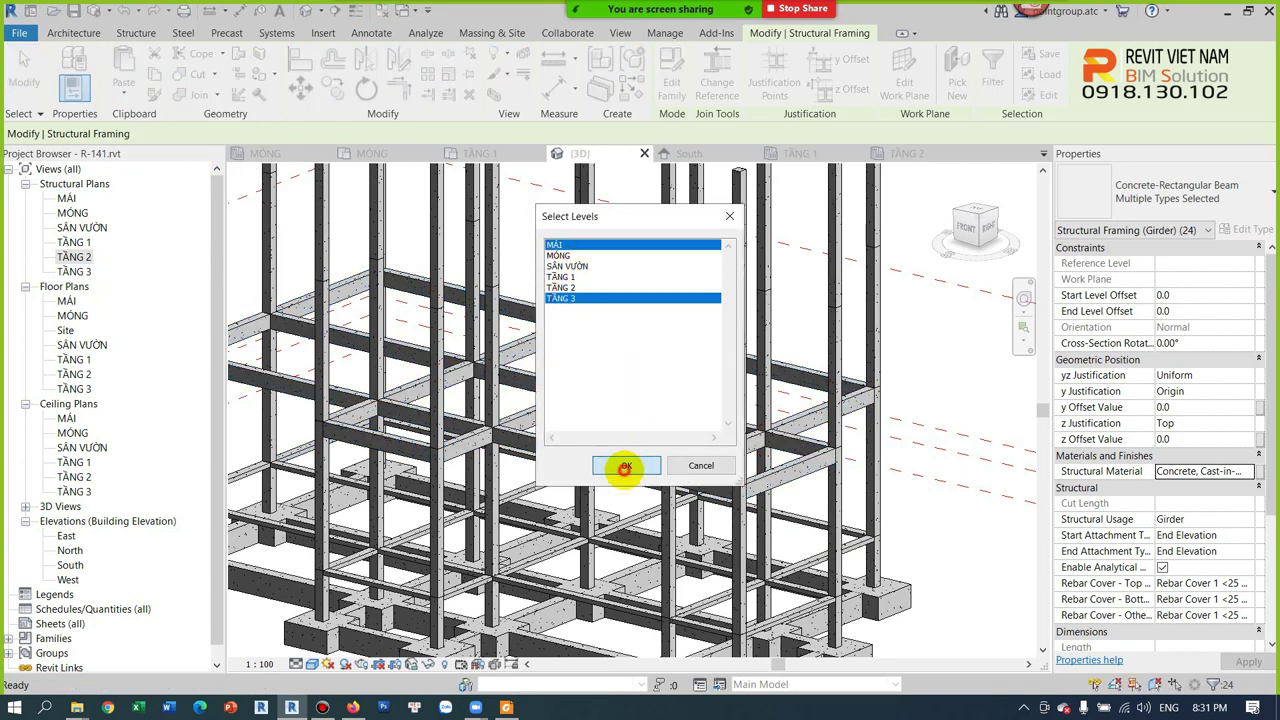
click(624, 466)
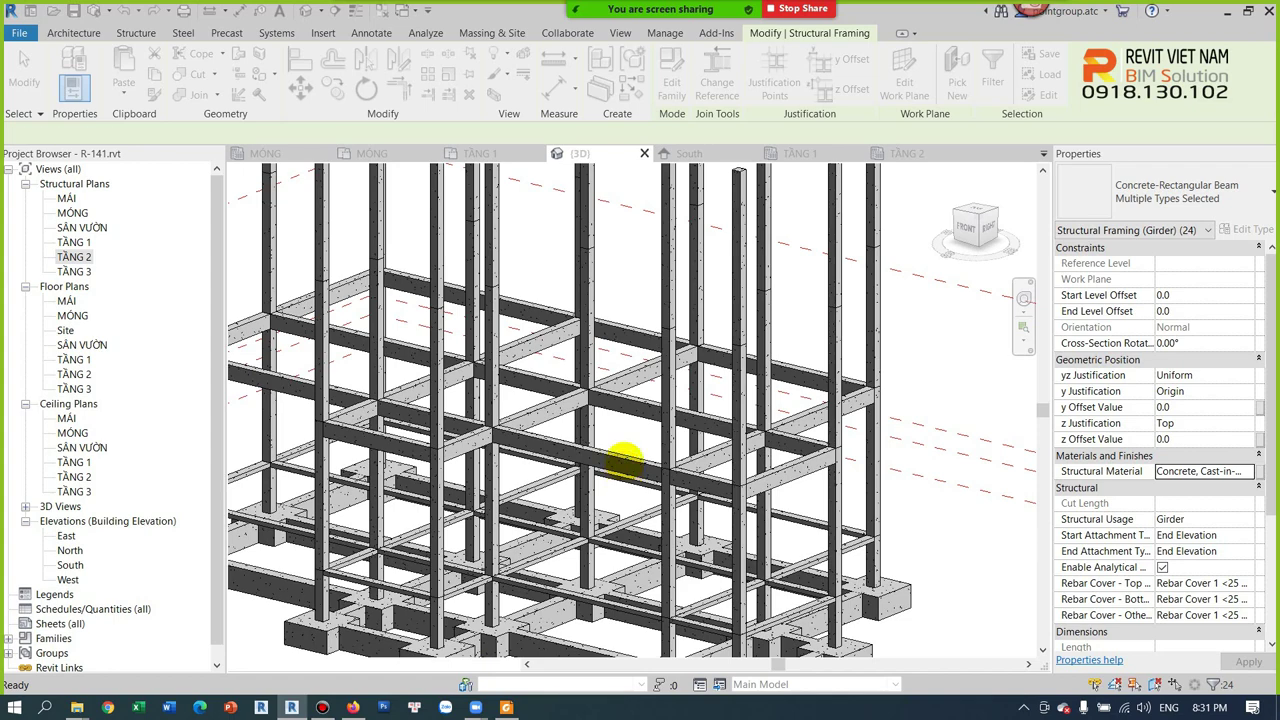
scroll(623, 461, down, 3)
scroll(657, 314, down, 2)
scroll(699, 343, up, 3)
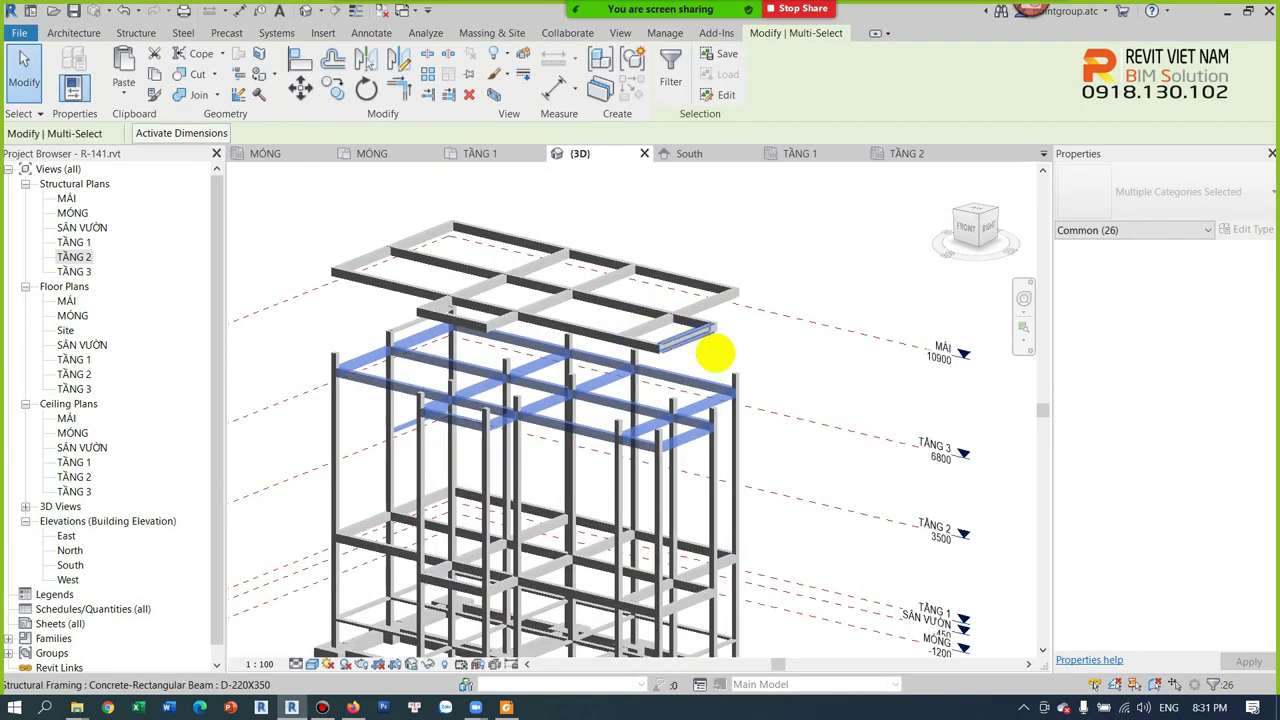
scroll(771, 363, up, 1)
scroll(771, 363, down, 2)
scroll(780, 377, down, 1)
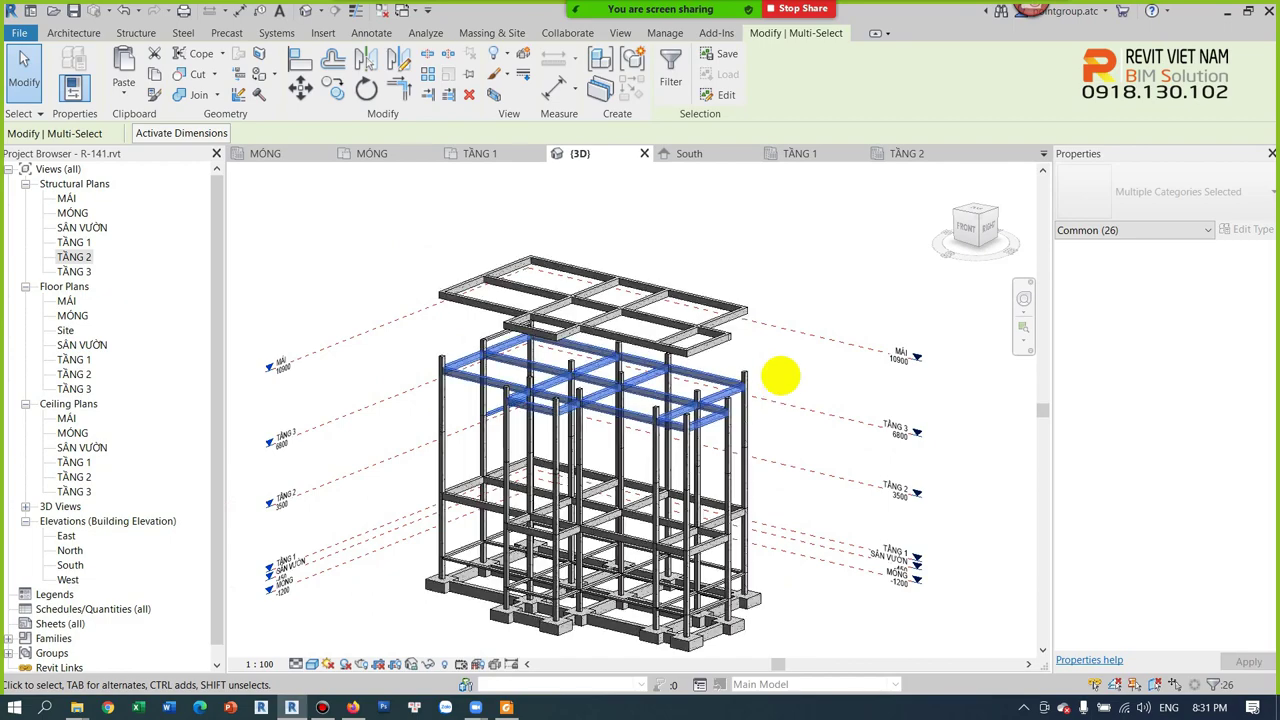
mouse_move(780, 370)
shift+middle_down()
mouse_move(751, 363)
mouse_move(746, 329)
mouse_move(763, 294)
mouse_move(848, 305)
mouse_move(834, 349)
mouse_move(766, 349)
shift+middle_up()
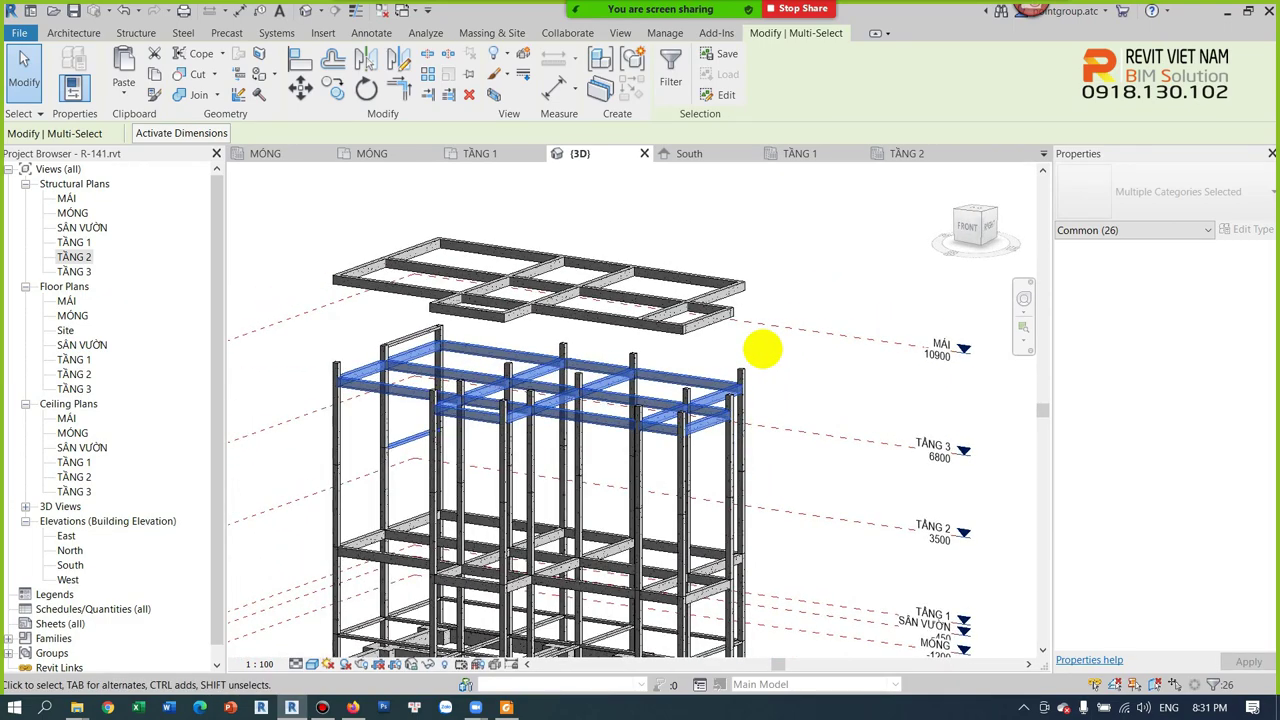
Step: Delete the beam copies on the MÁI level
scroll(820, 335, up, 3)
key(Delete)
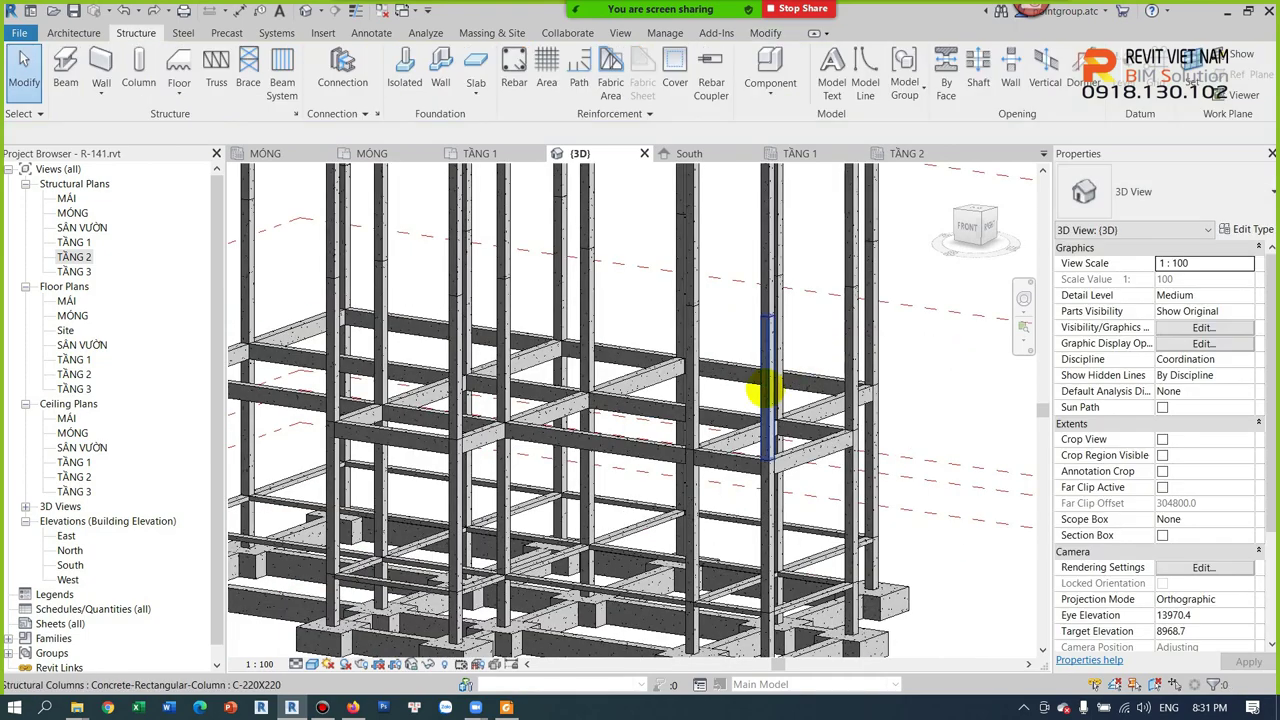
scroll(774, 391, down, 3)
Step: Reselect the TẦNG 2 beams and paste them aligned to two upper levels
shift+middle_drag(755, 465, 771, 409)
drag(348, 373, 886, 434)
mouse_move(886, 434)
shift+middle_down()
mouse_move(851, 503)
mouse_move(826, 206)
shift+middle_up()
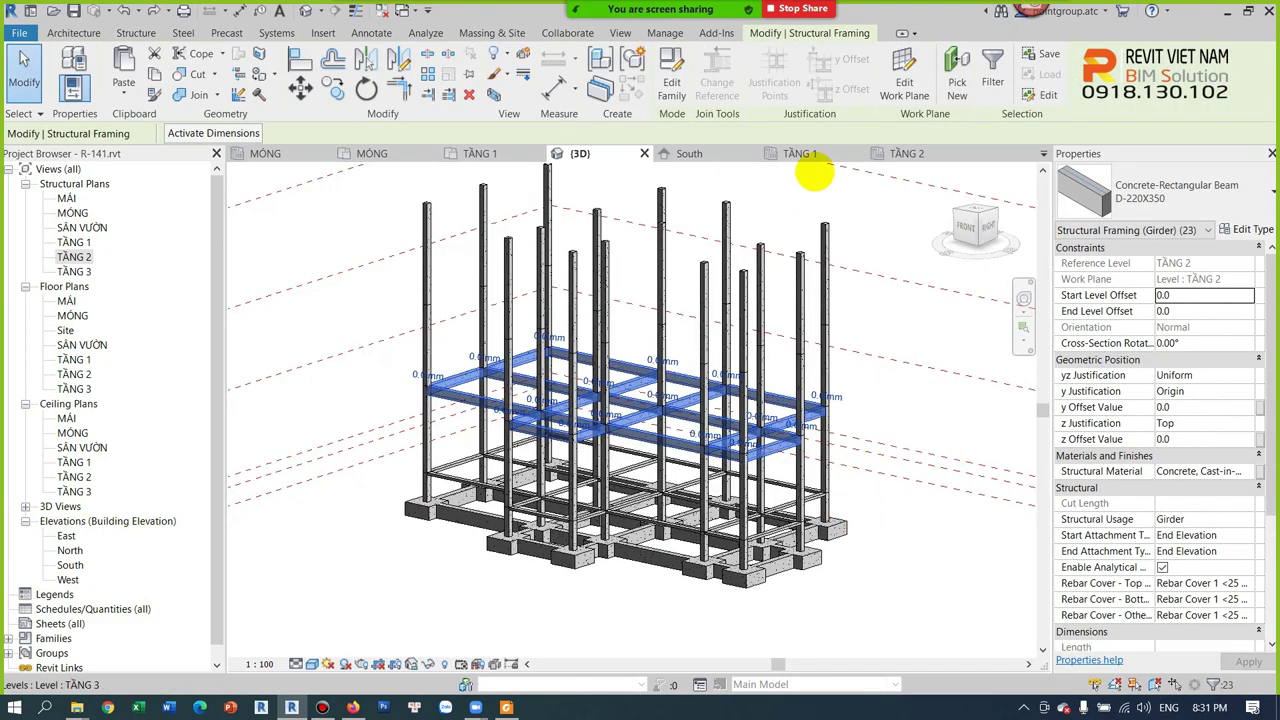
click(124, 92)
click(150, 152)
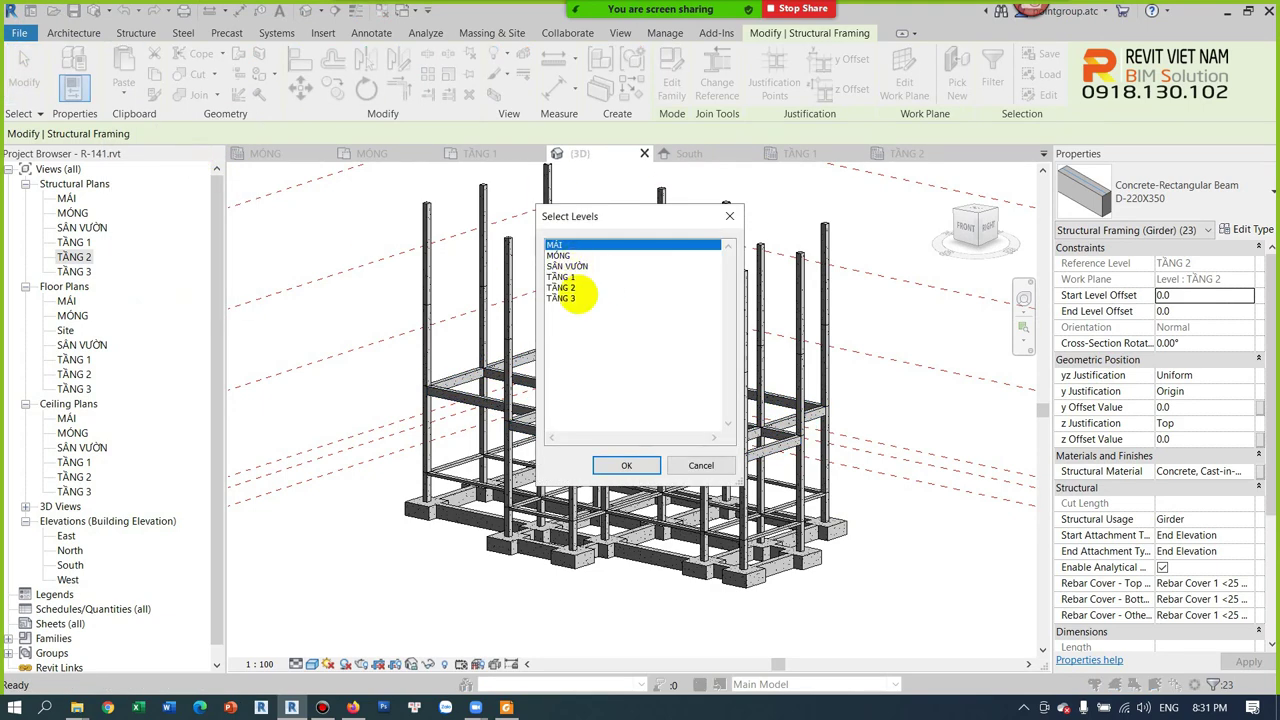
ctrl+click(568, 298)
click(626, 465)
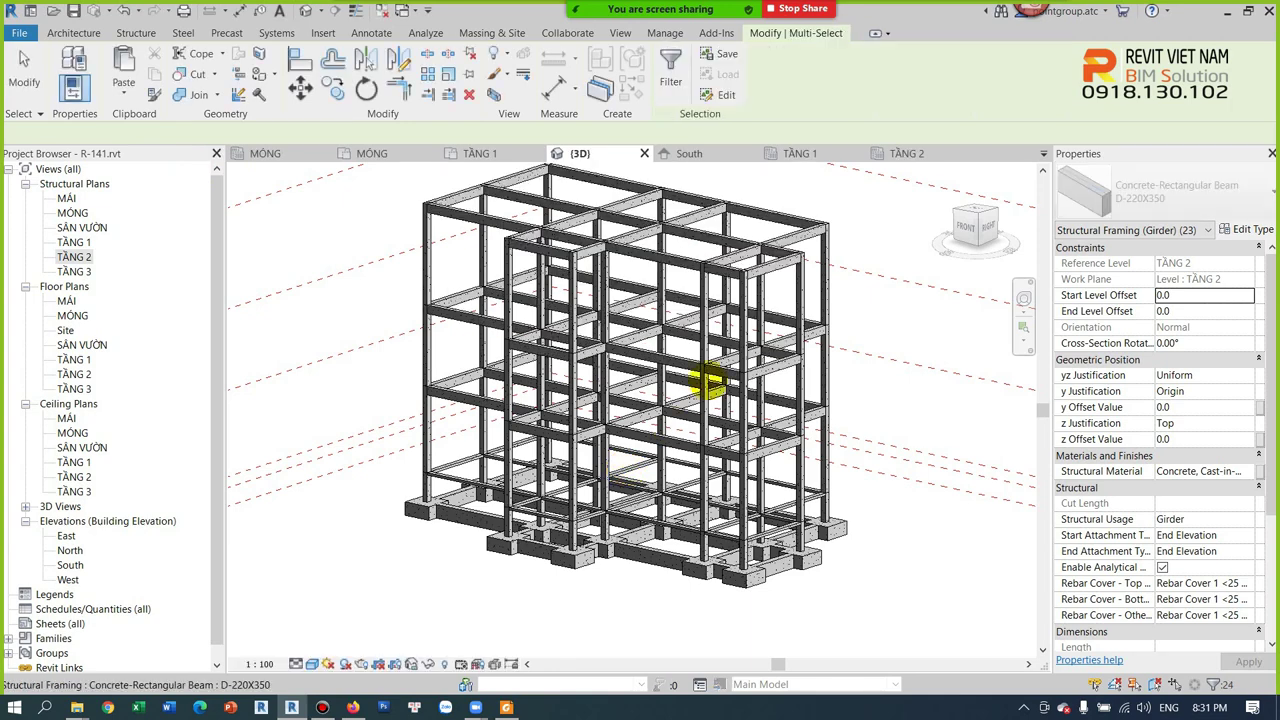
scroll(843, 243, up, 2)
scroll(862, 313, up, 2)
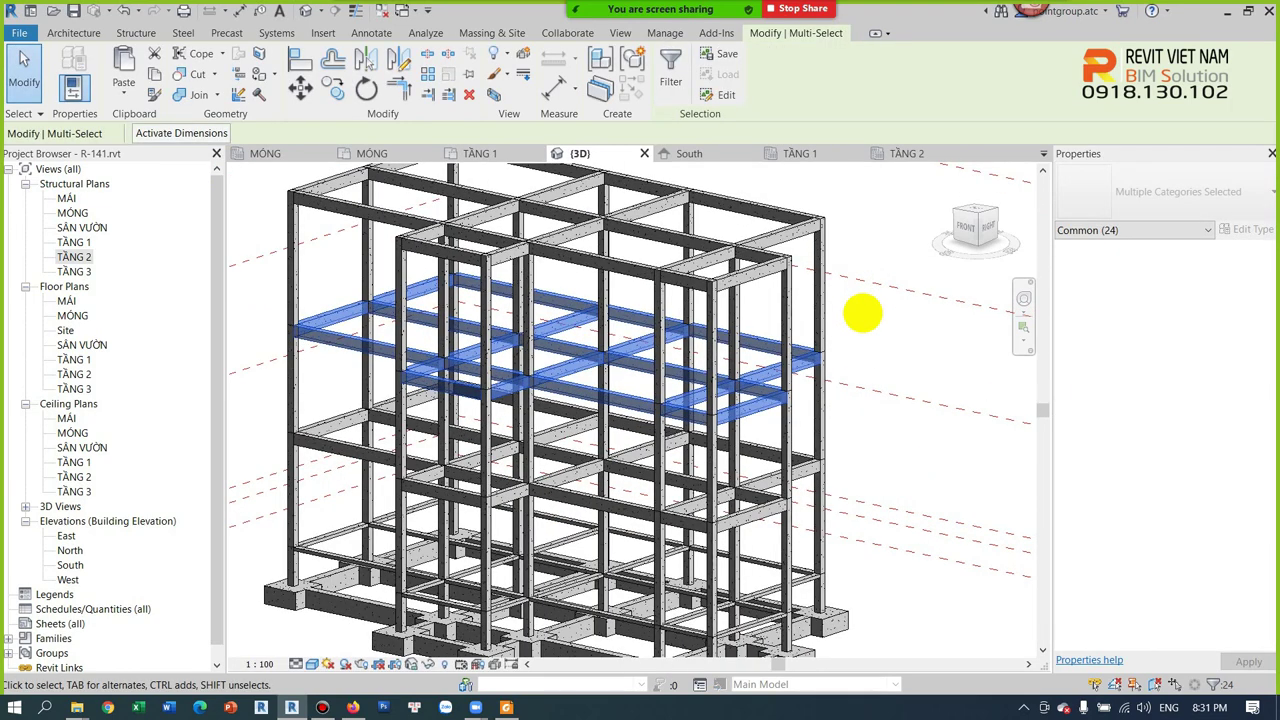
click(862, 313)
Step: Reopen the TẦNG 2 structural plan with the whole floor grid in view, and start the Beam tool
scroll(830, 330, down, 4)
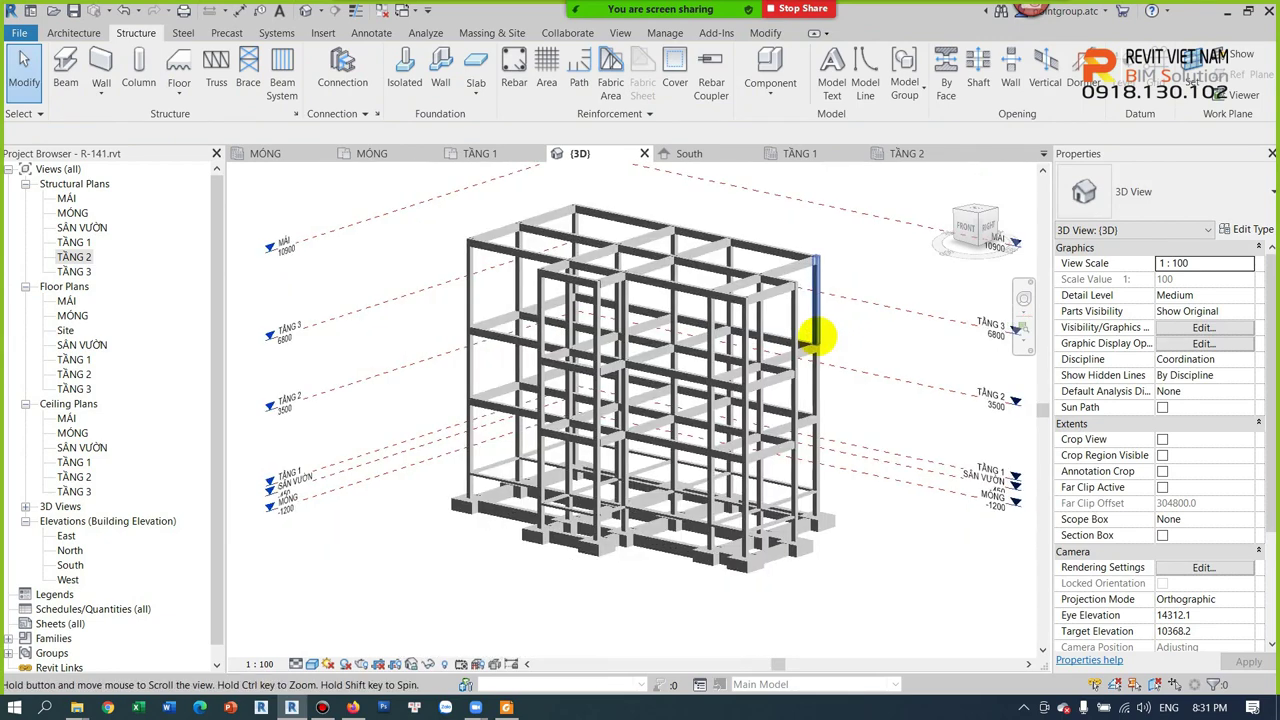
scroll(662, 348, up, 2)
scroll(620, 278, up, 2)
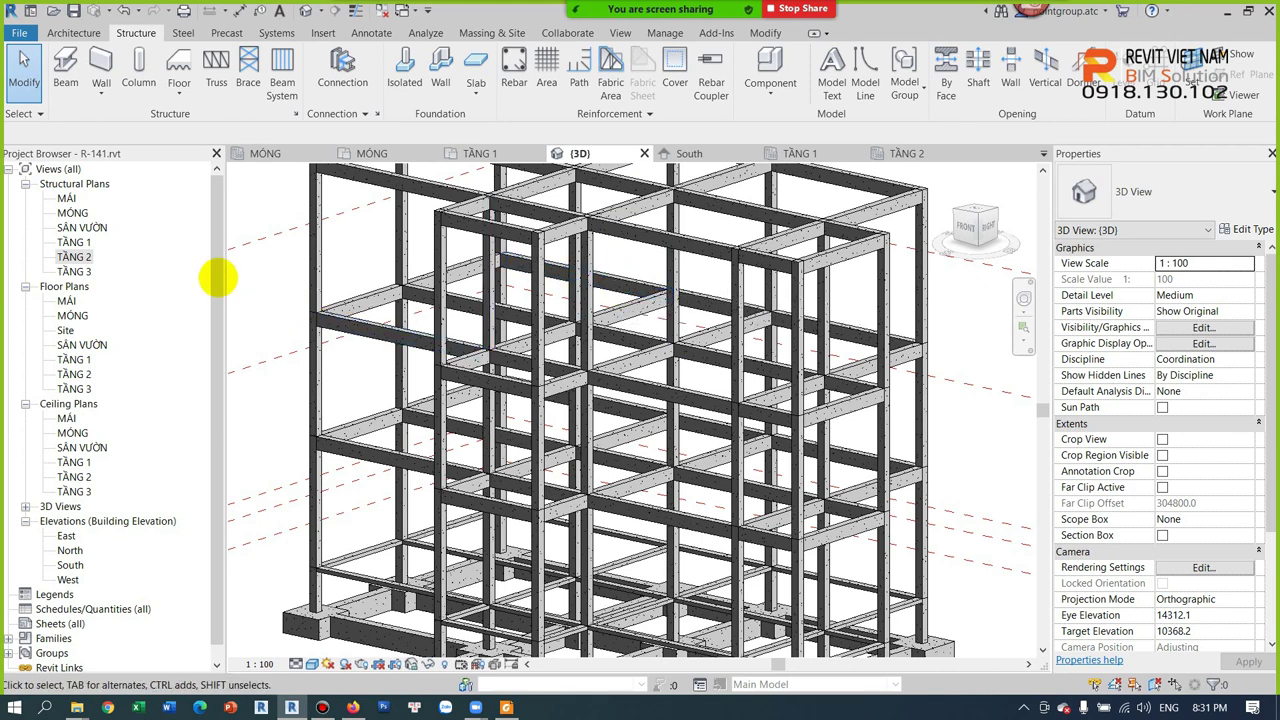
click(70, 242)
double_click(75, 257)
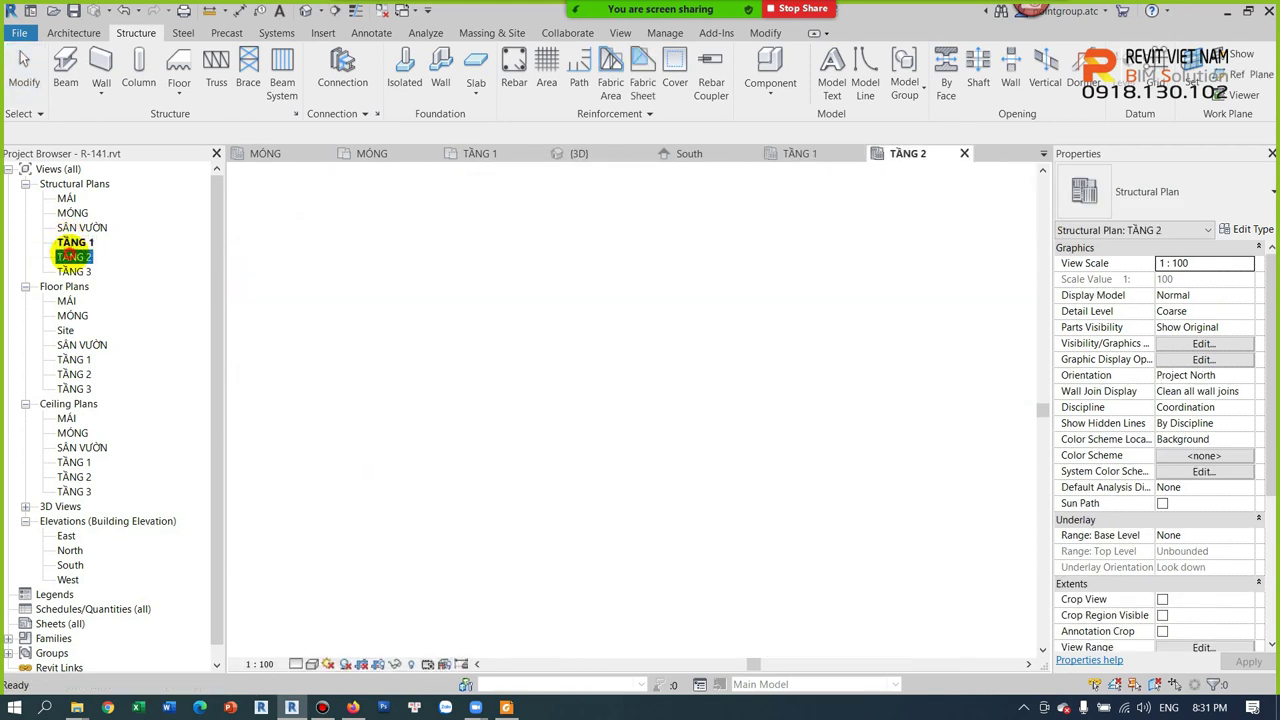
scroll(555, 440, down, 3)
middle_drag(563, 458, 601, 591)
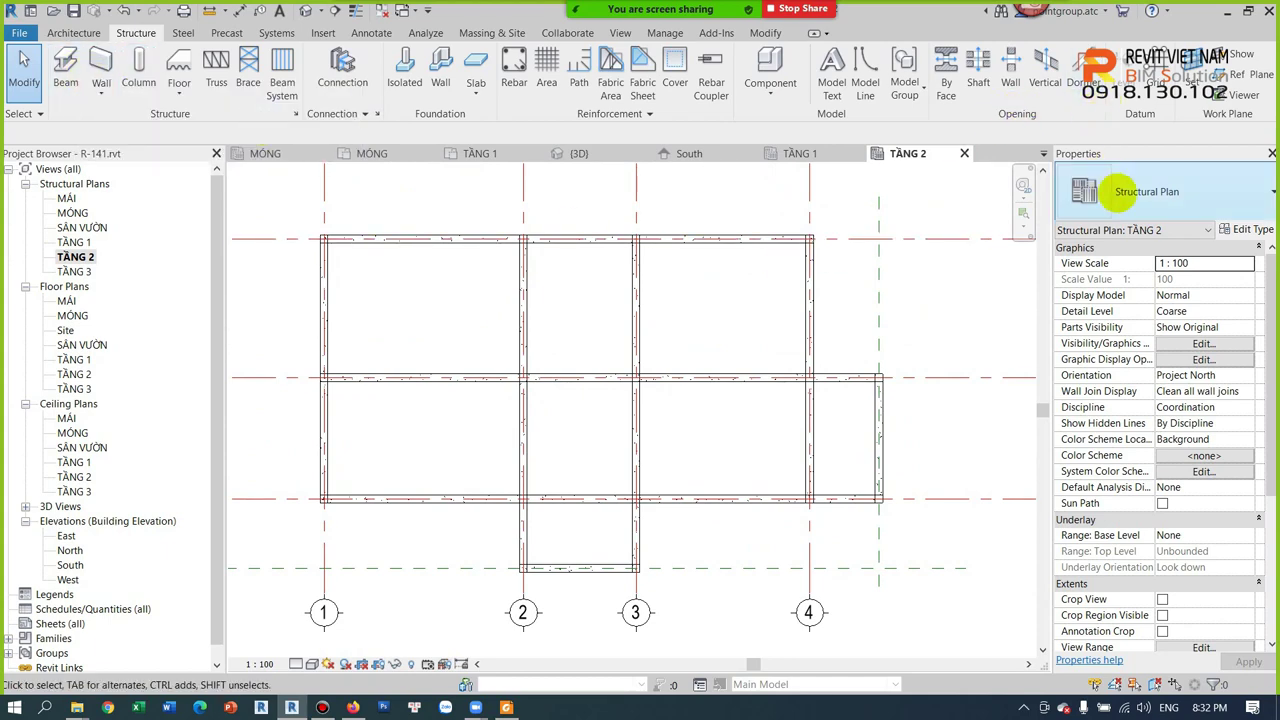
click(65, 68)
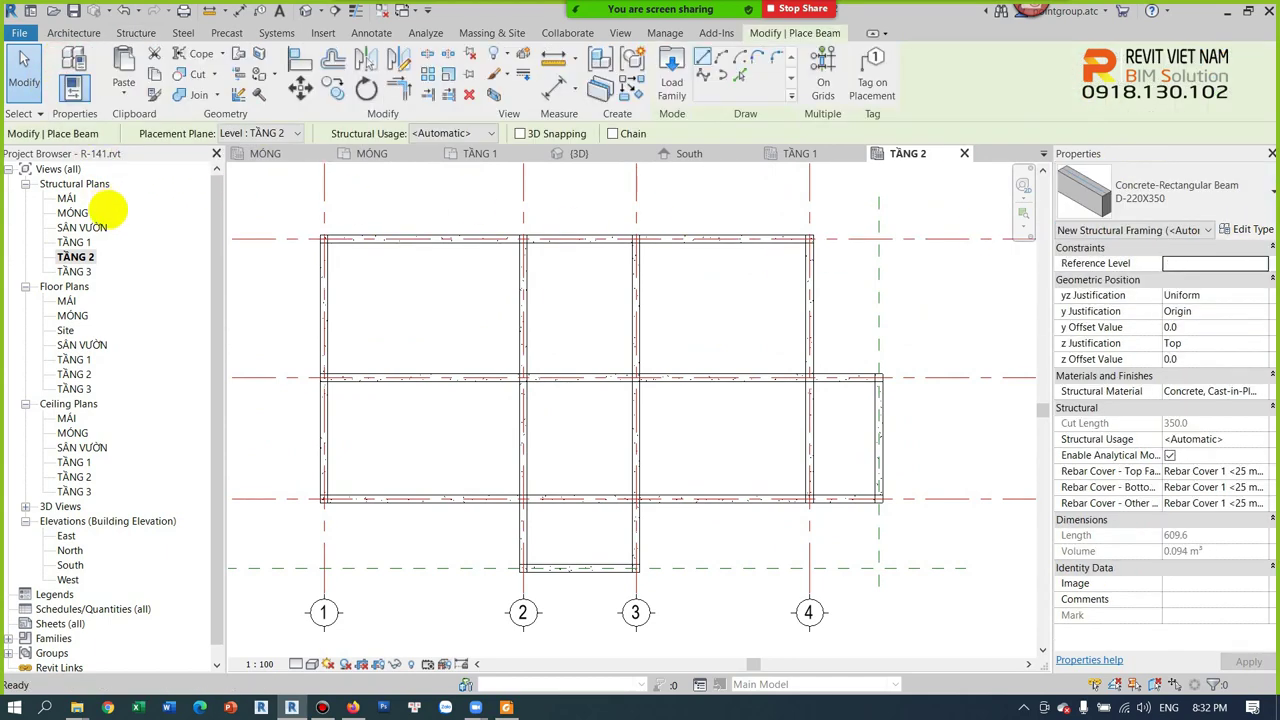
Step: Duplicate the beam type as D-150X300 with b 150 and h 300
click(1240, 229)
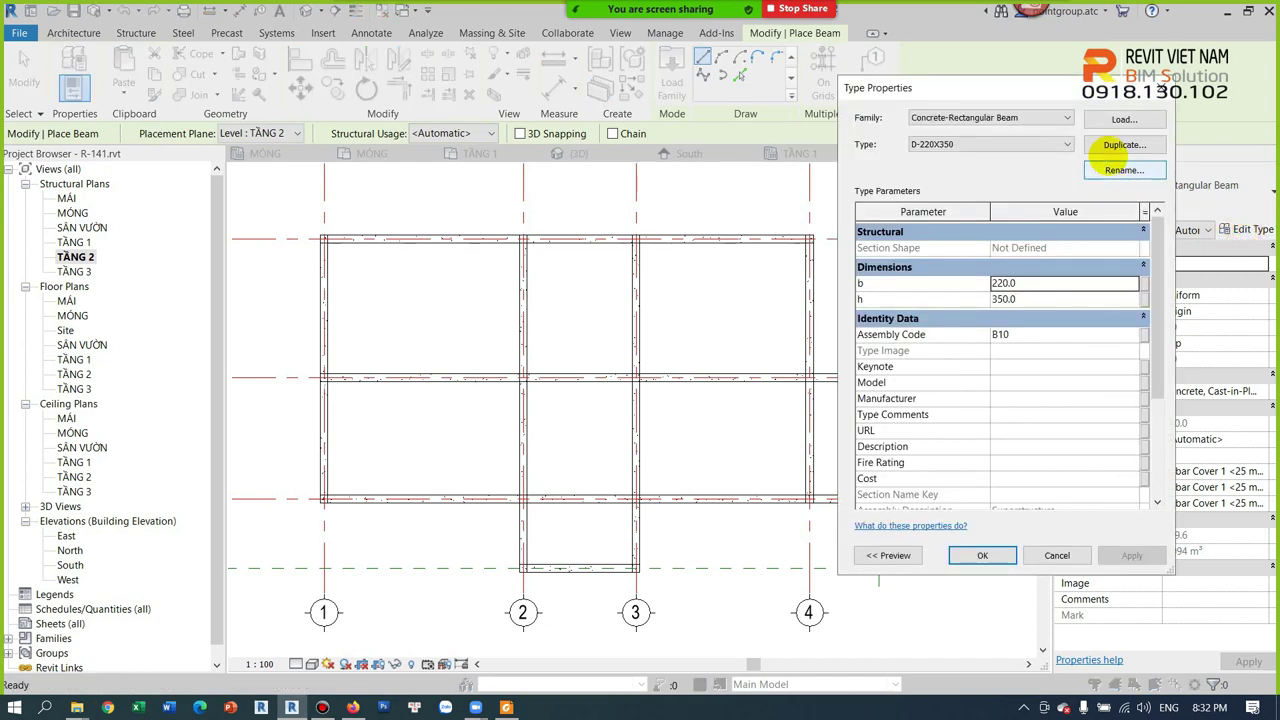
click(1124, 144)
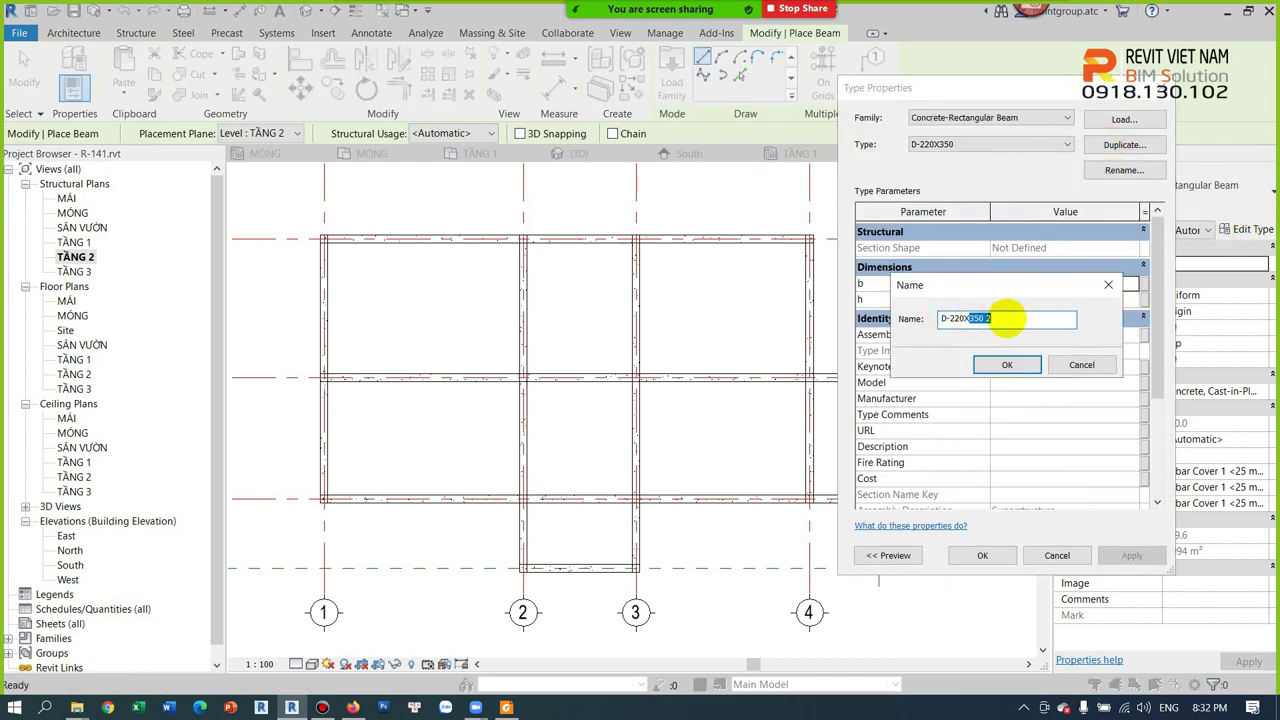
drag(950, 318, 1010, 318)
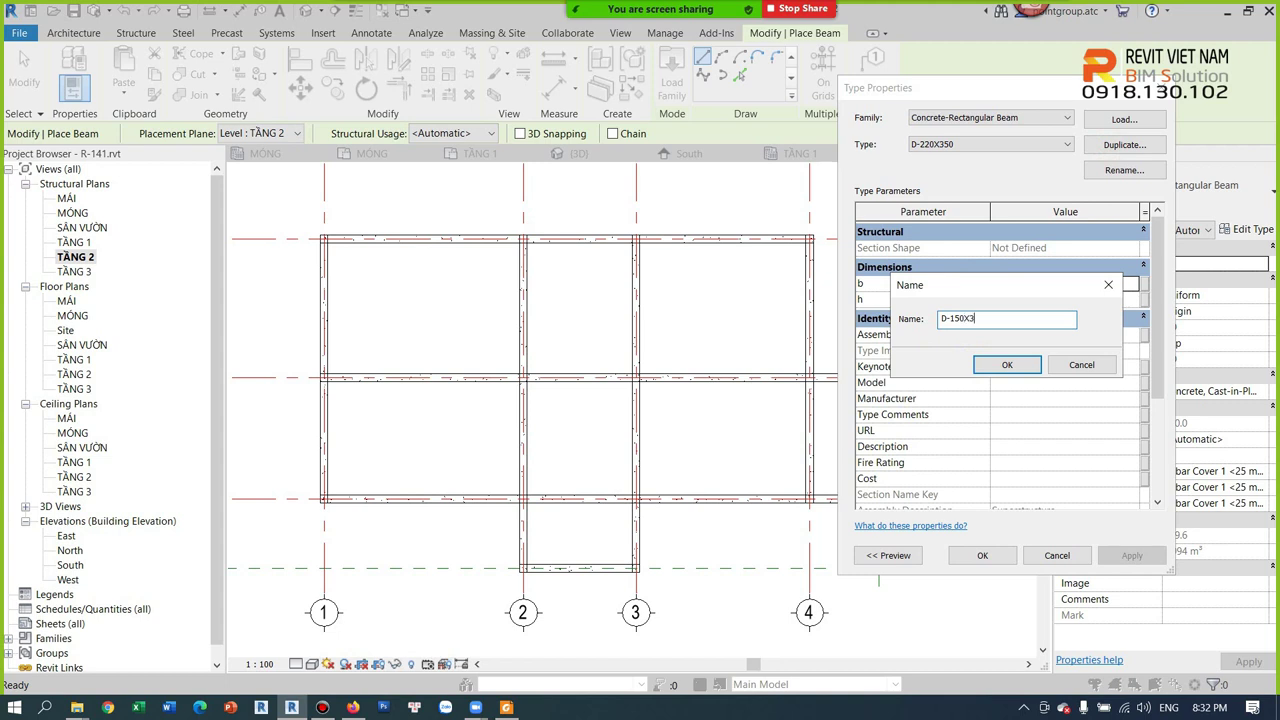
click(1007, 364)
click(1030, 270)
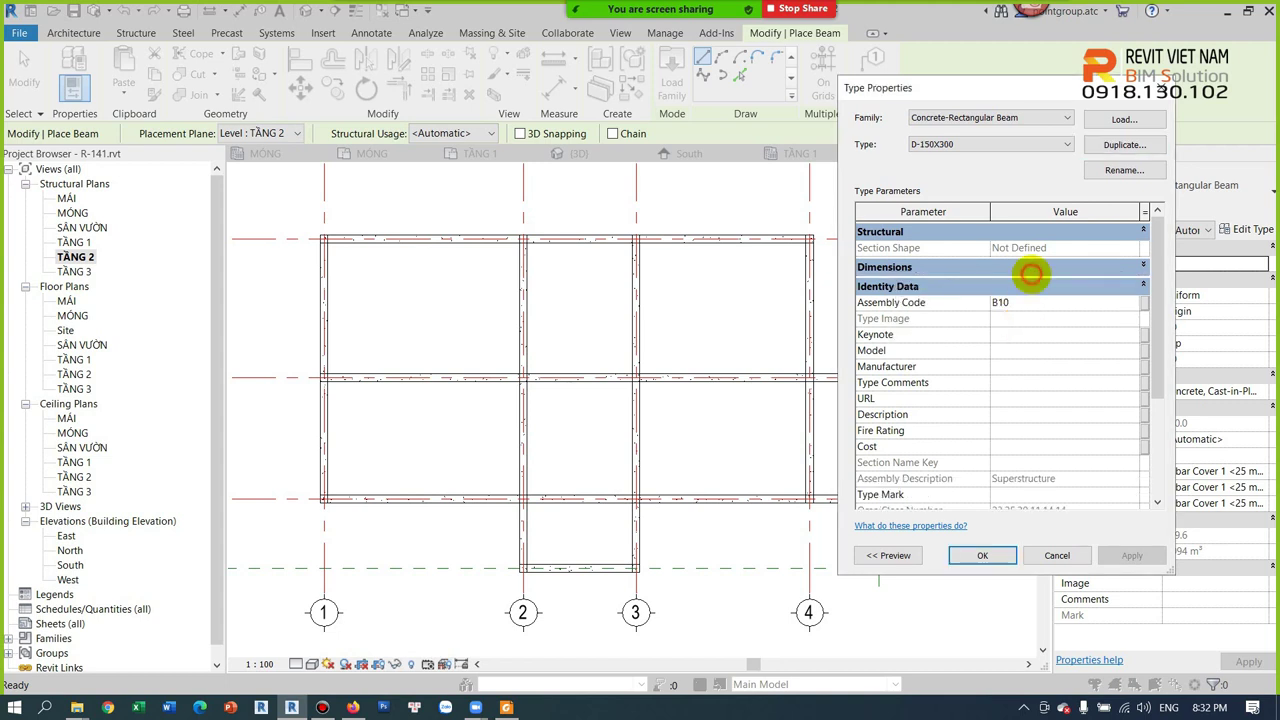
click(1030, 273)
click(1028, 283)
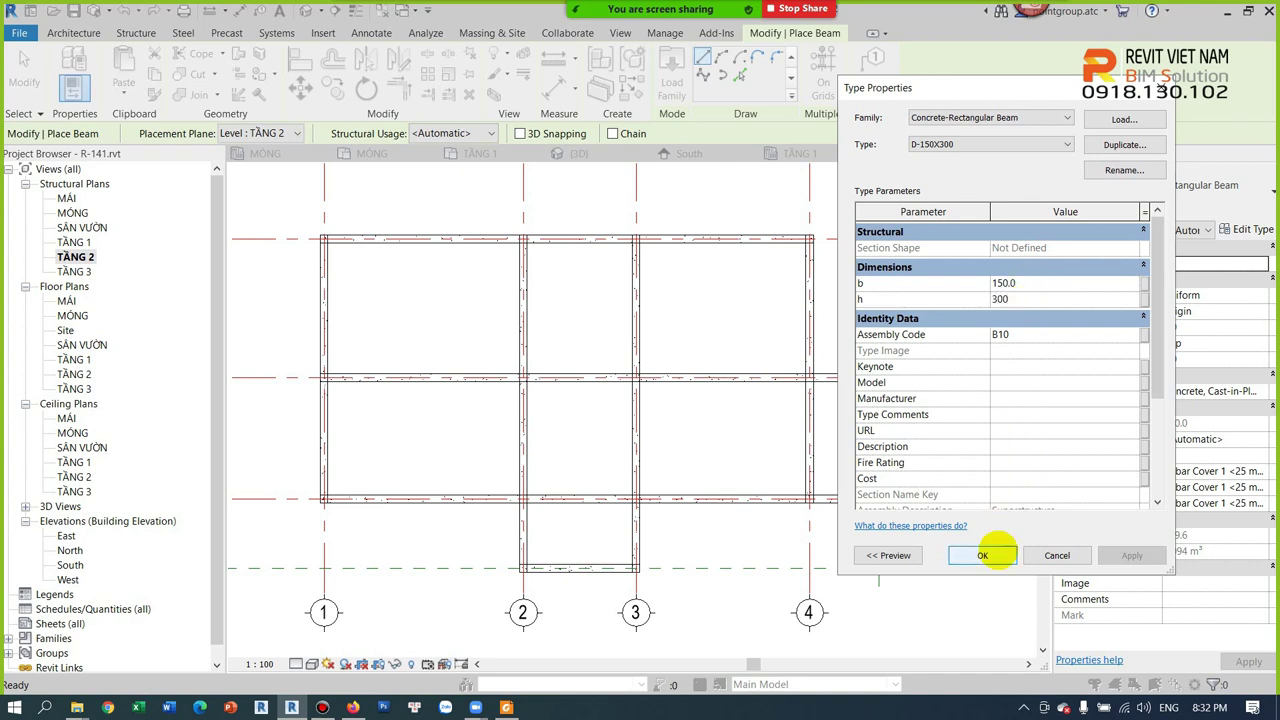
click(984, 554)
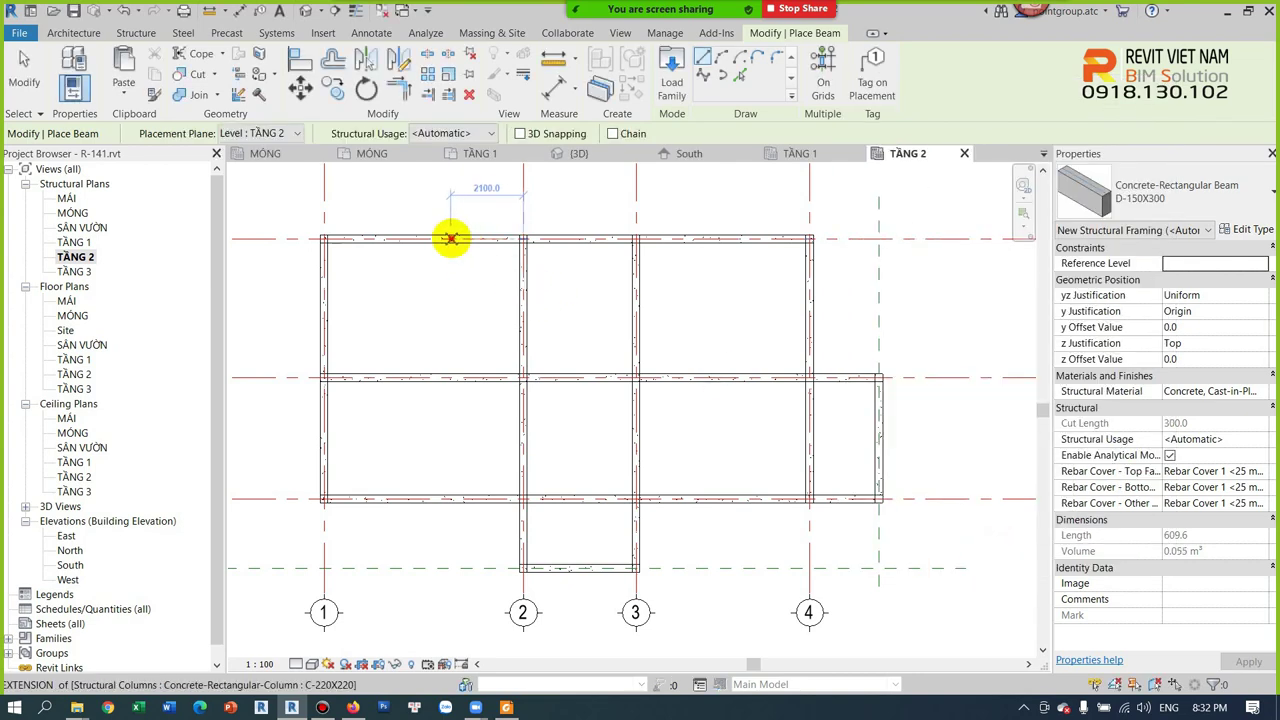
Step: Restart beam placement with BM using the D-150X300 type
scroll(445, 319, up, 2)
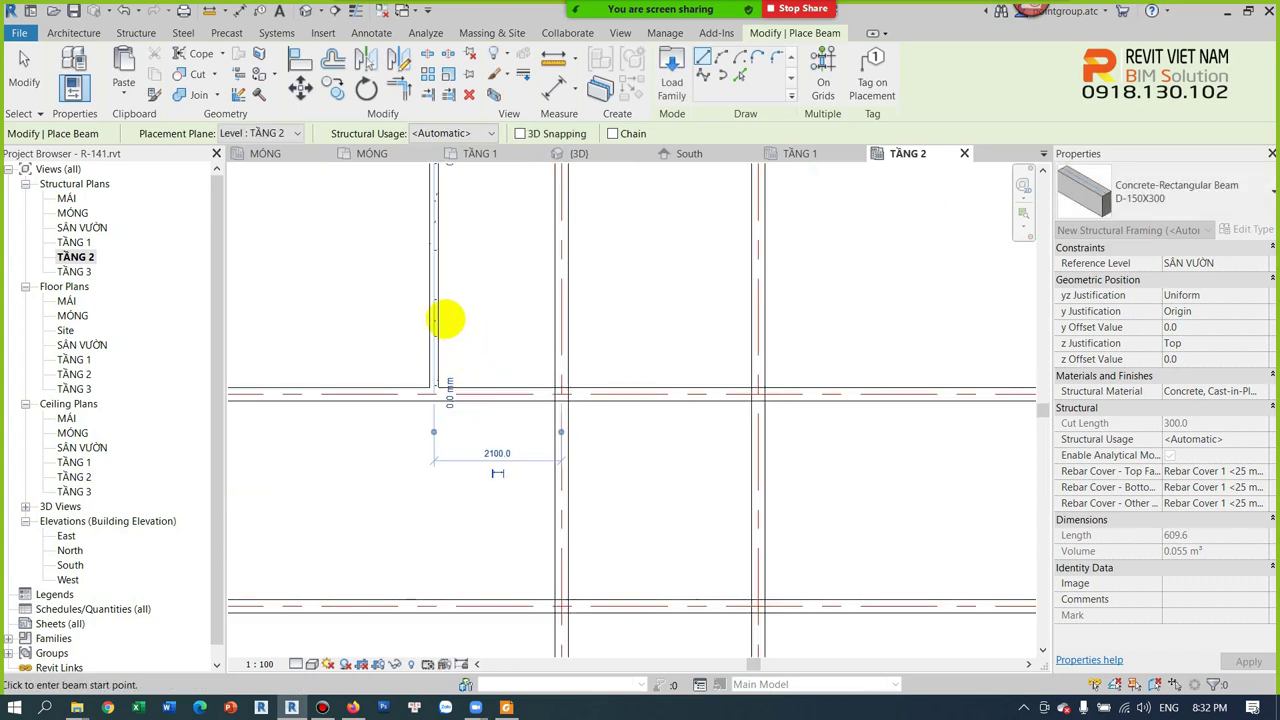
scroll(826, 306, down, 3)
key(Escape)
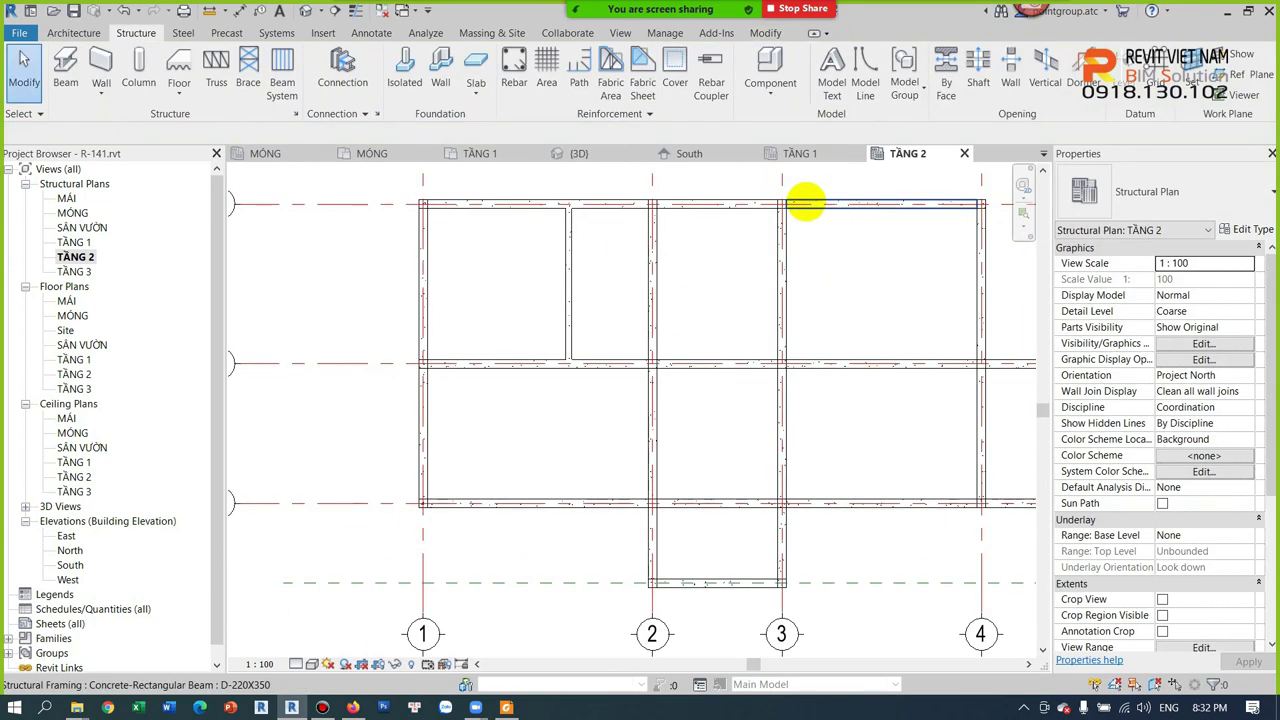
key(b)
key(m)
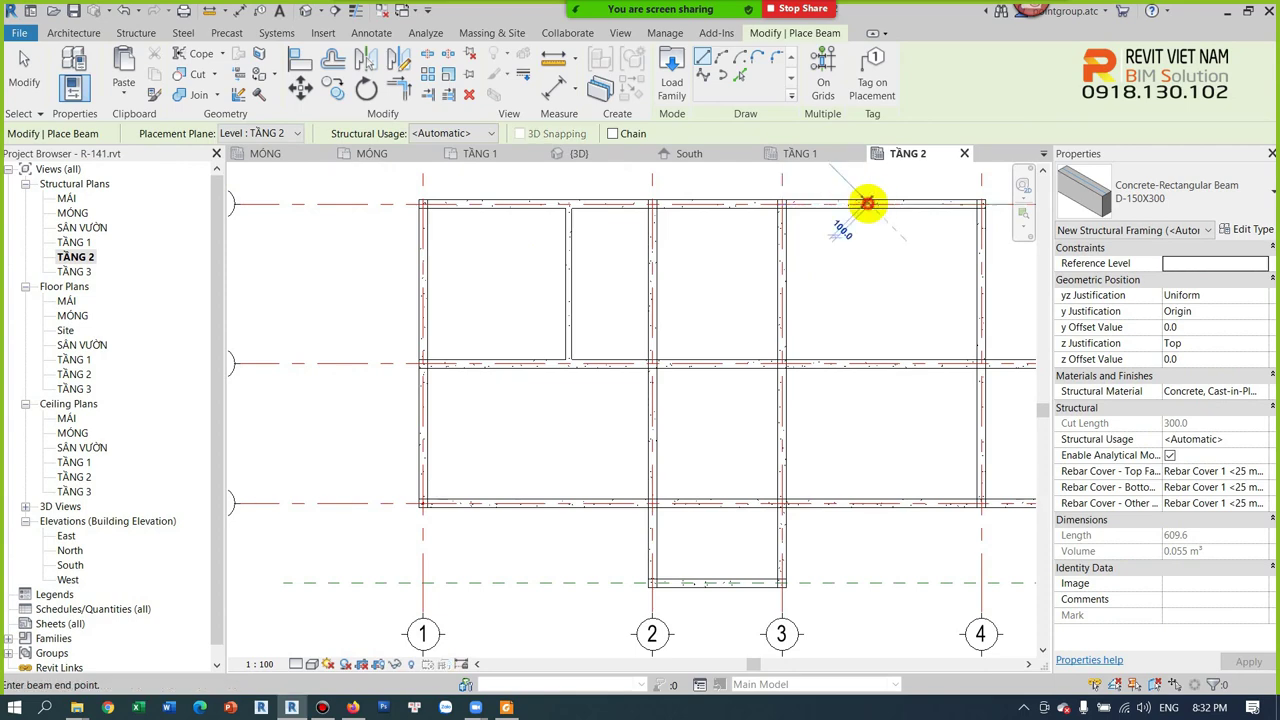
Step: Draw D-150X300 secondary beams from the top to middle girder and across the bay
click(875, 204)
click(876, 362)
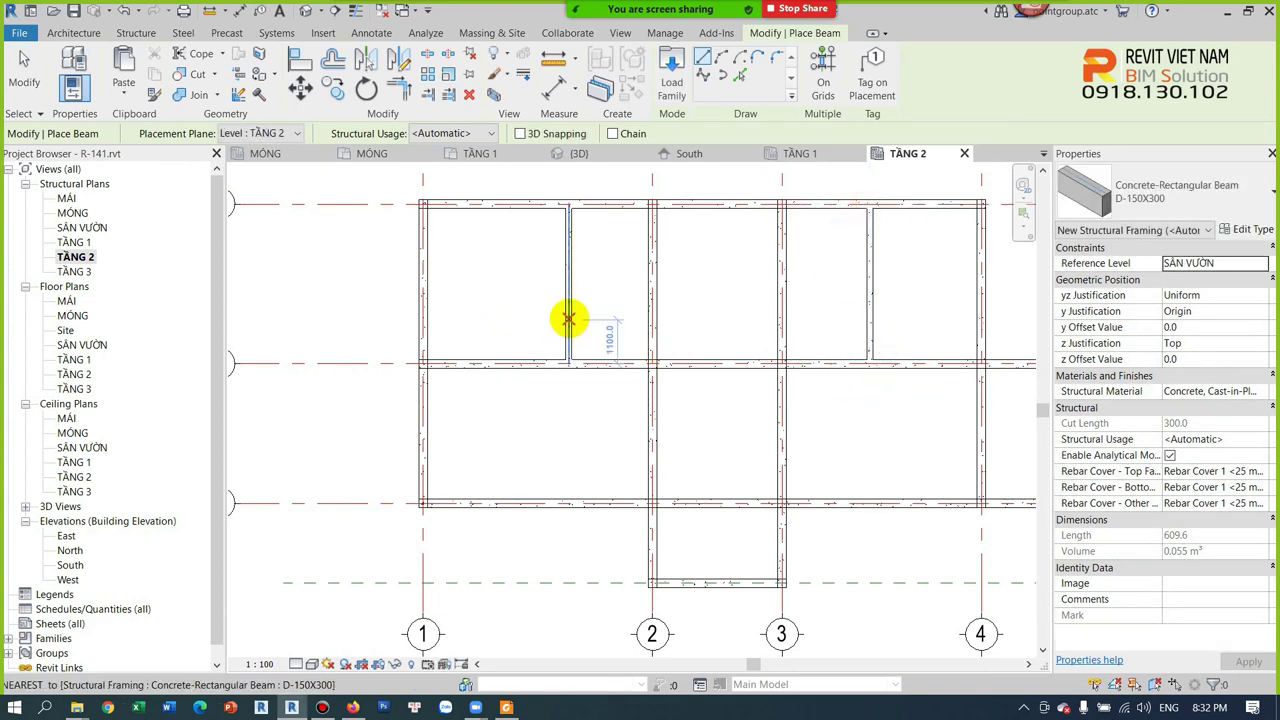
click(567, 311)
click(866, 311)
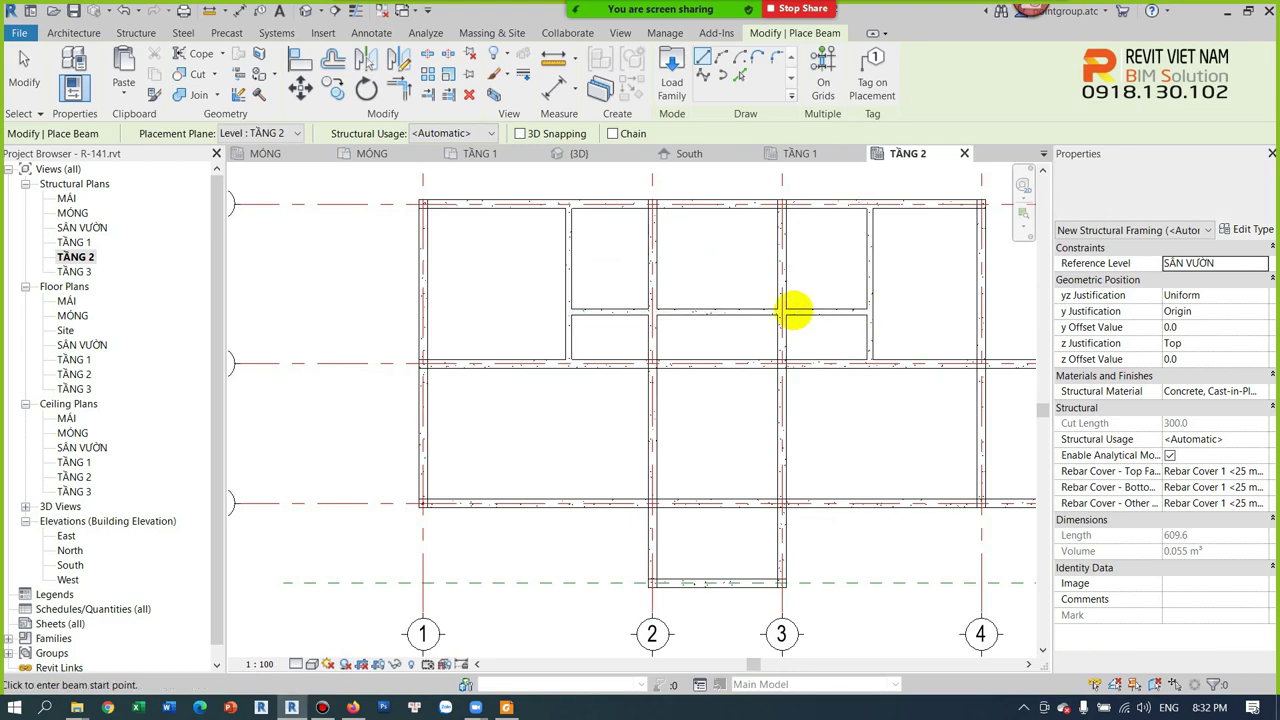
key(Escape)
key(Escape)
scroll(762, 310, up, 1)
click(306, 11)
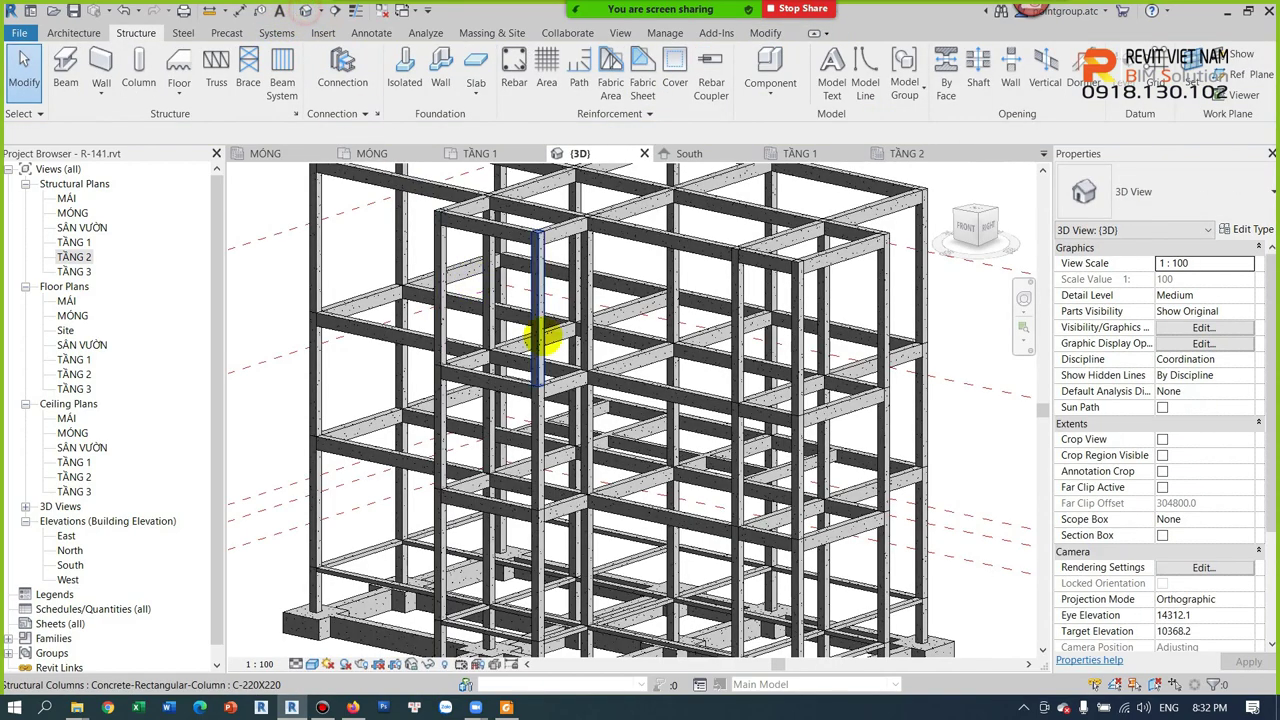
scroll(651, 425, up, 2)
click(653, 423)
scroll(771, 457, up, 2)
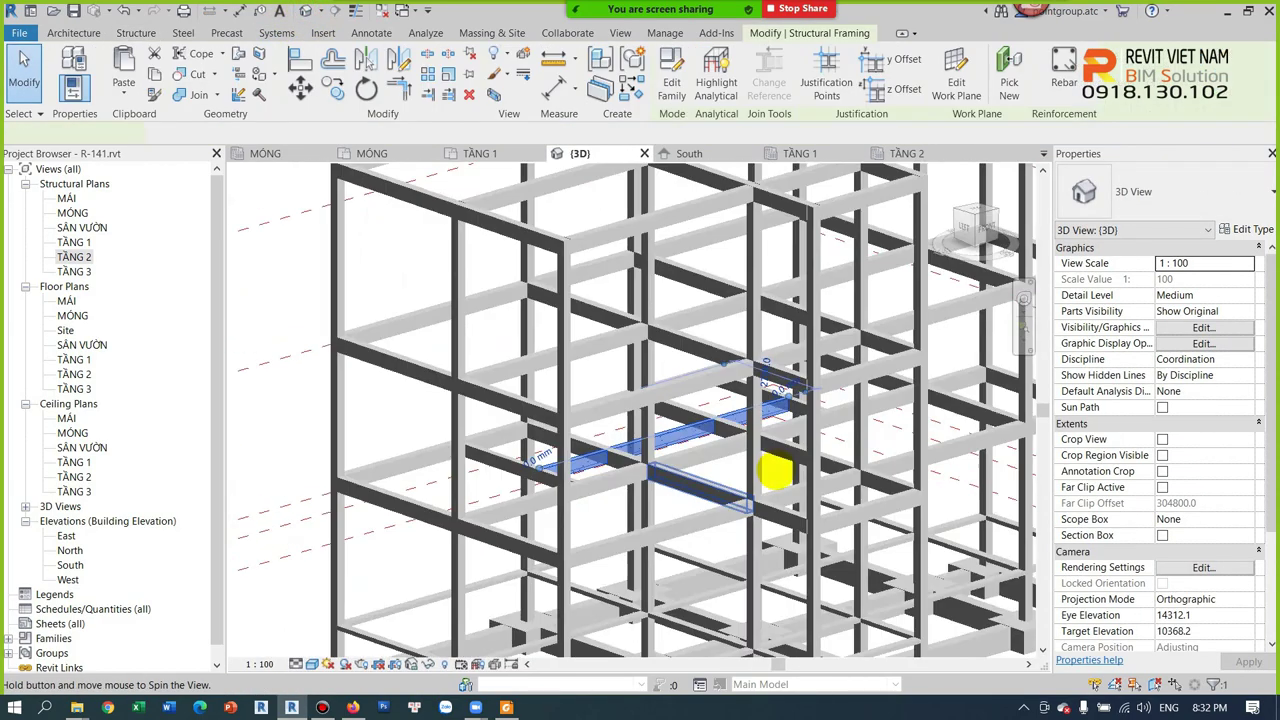
scroll(514, 463, up, 2)
scroll(591, 491, up, 2)
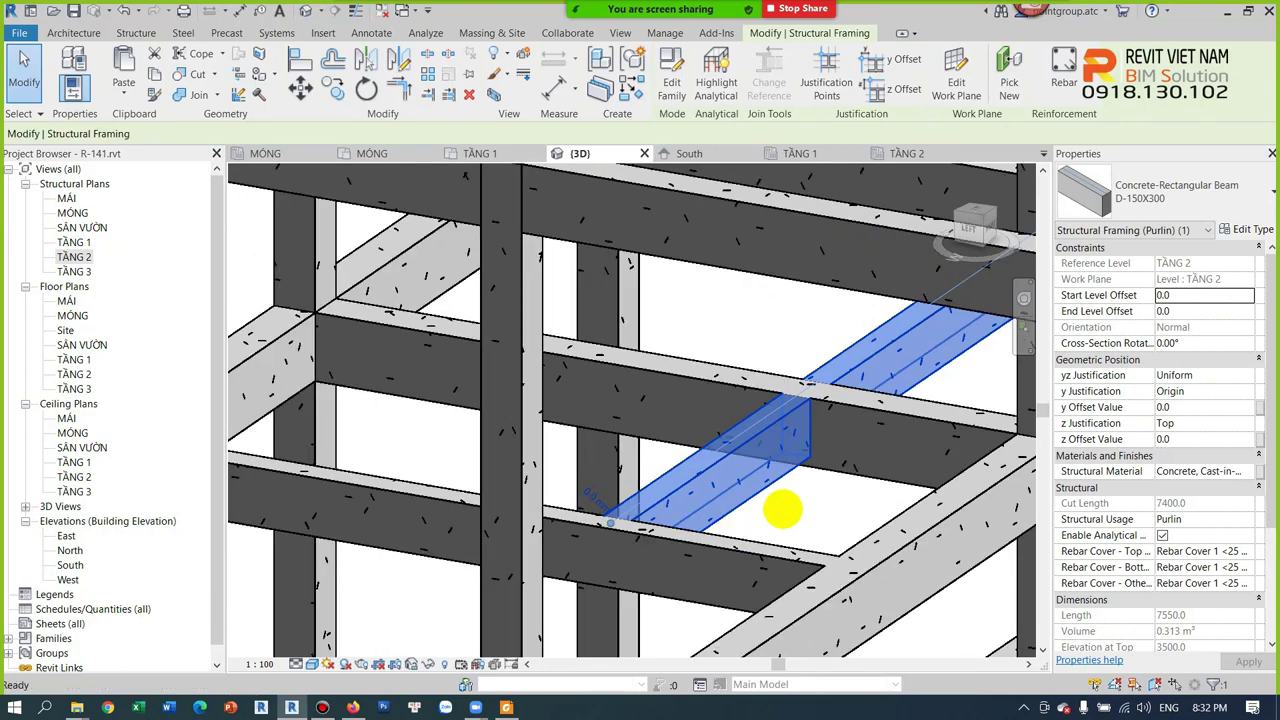
key(Escape)
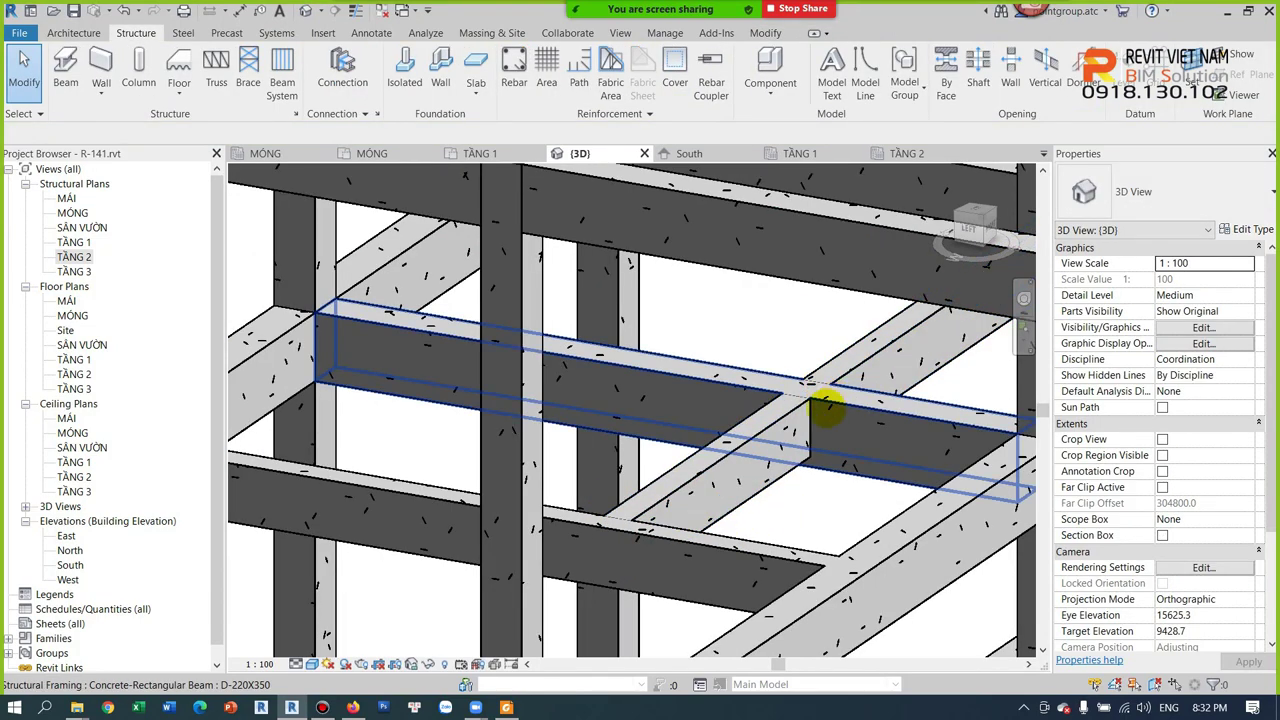
scroll(750, 470, down, 2)
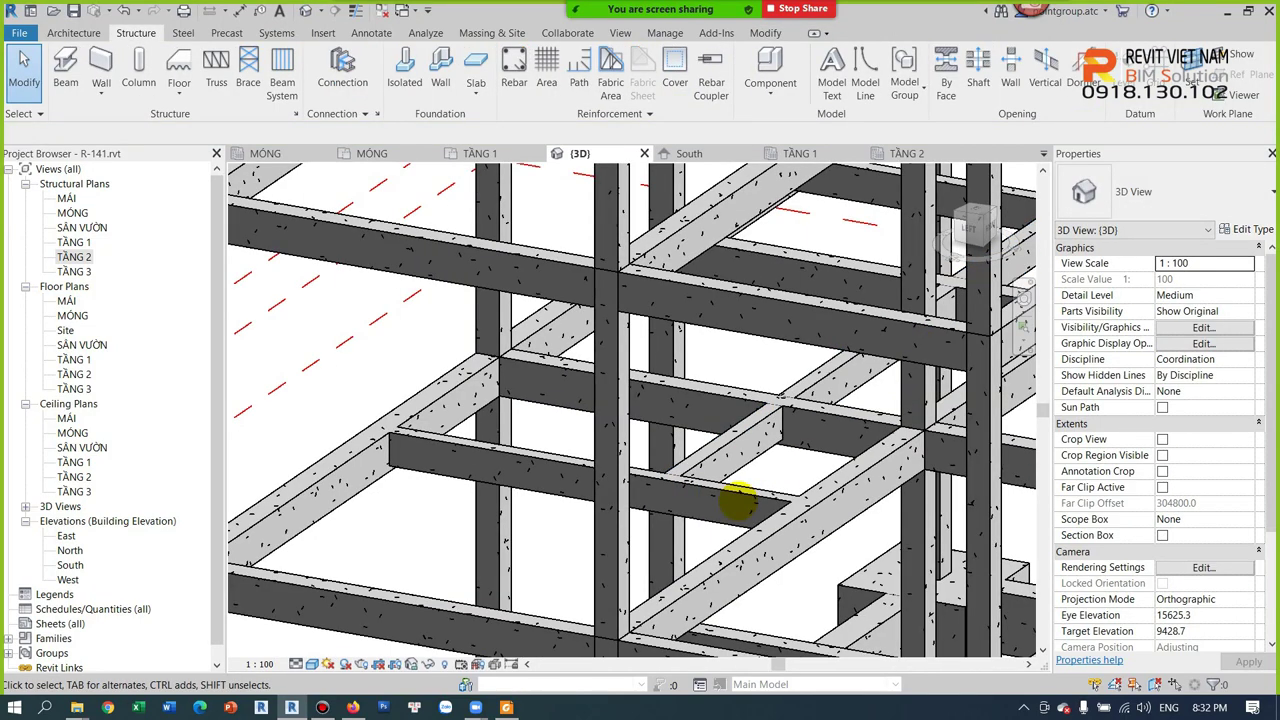
click(734, 491)
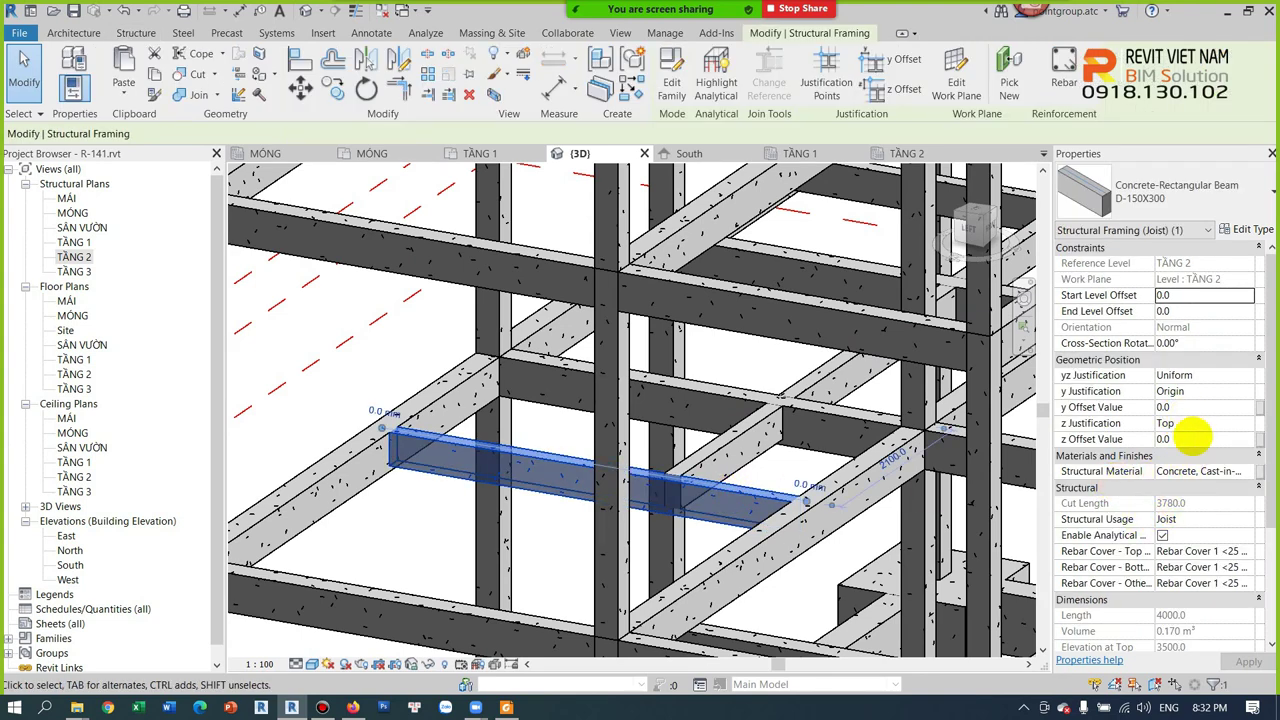
scroll(1196, 518, down, 2)
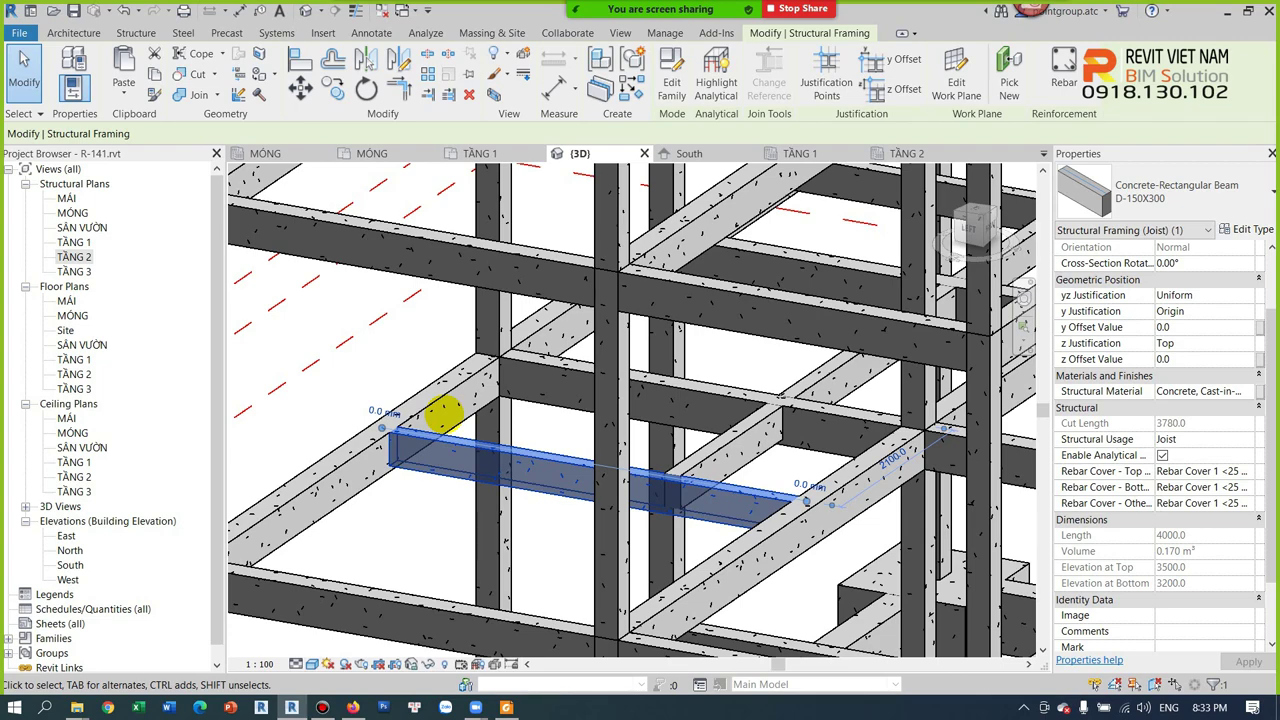
scroll(443, 413, down, 3)
scroll(437, 377, down, 3)
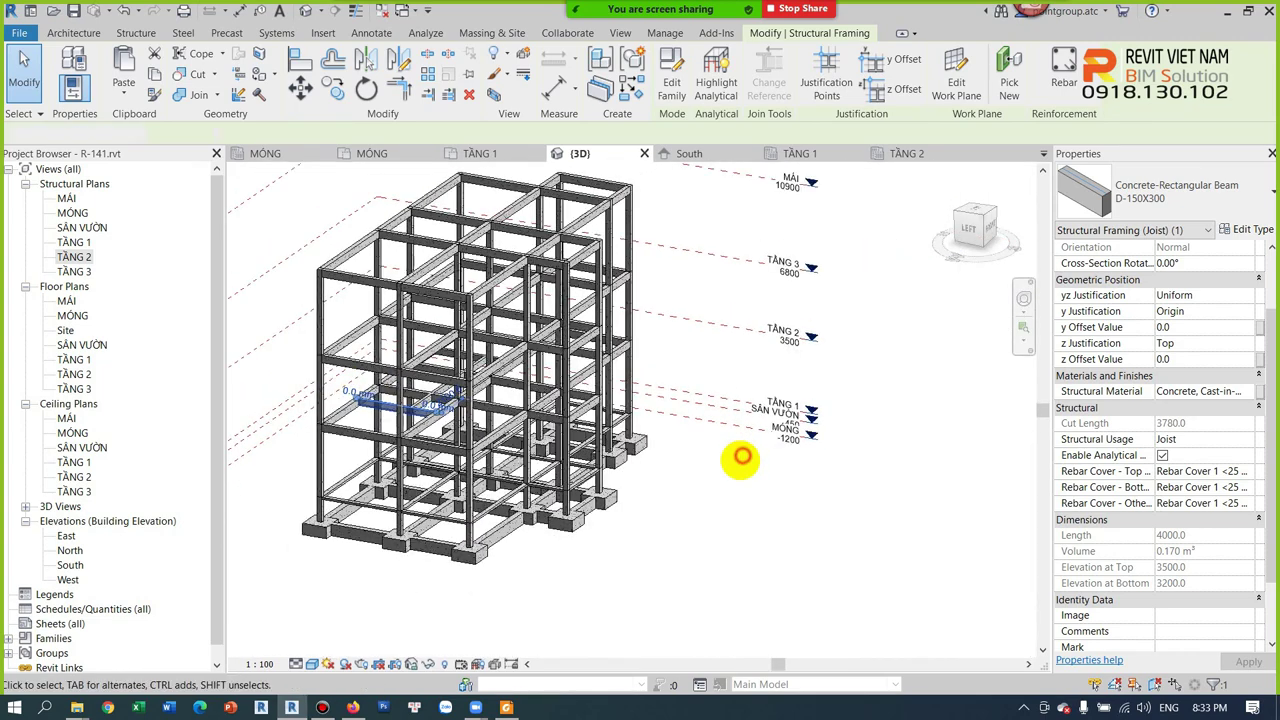
key(Escape)
shift+middle_drag(591, 495, 634, 528)
shift+middle_drag(823, 560, 672, 560)
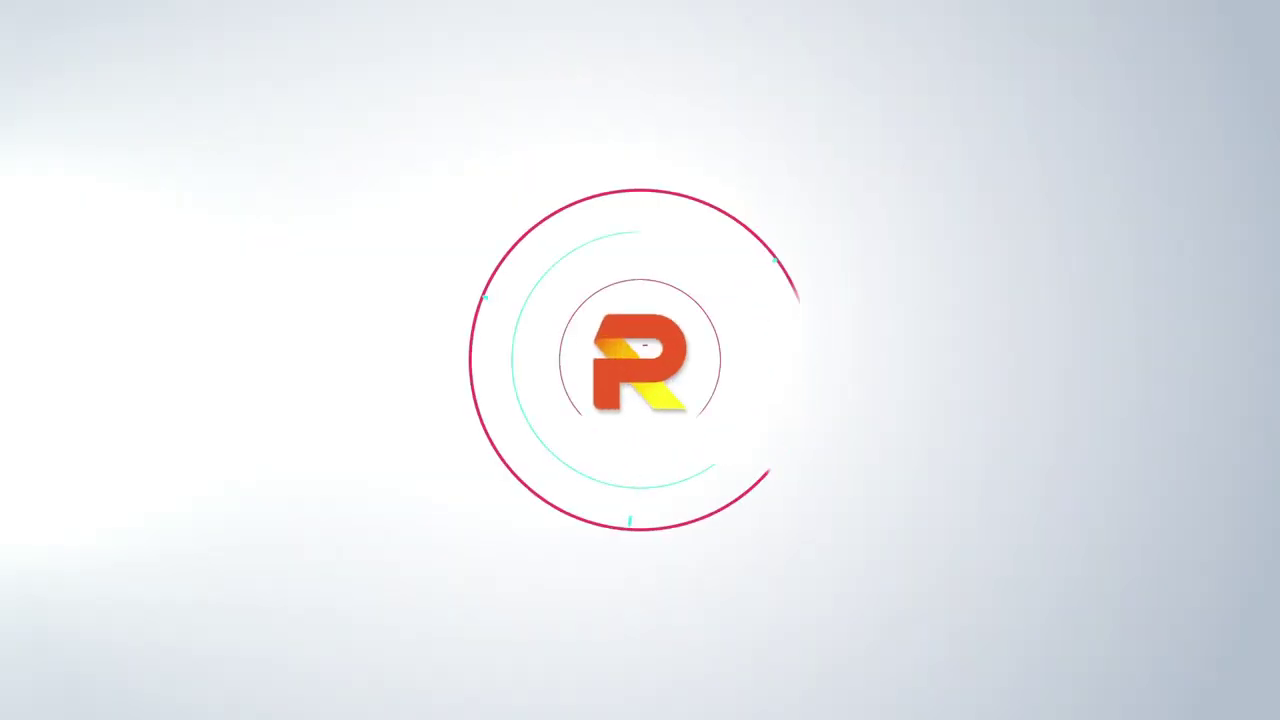